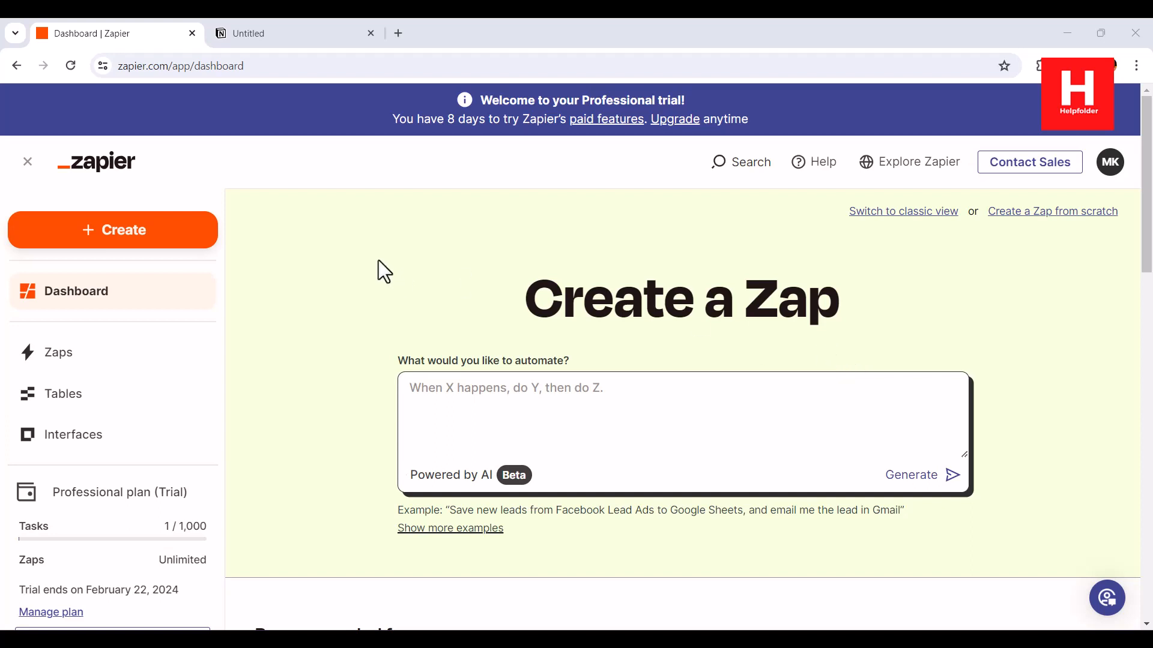
Turn the blank Untitled Notion page into a table backed by a new database
left_click(280, 32)
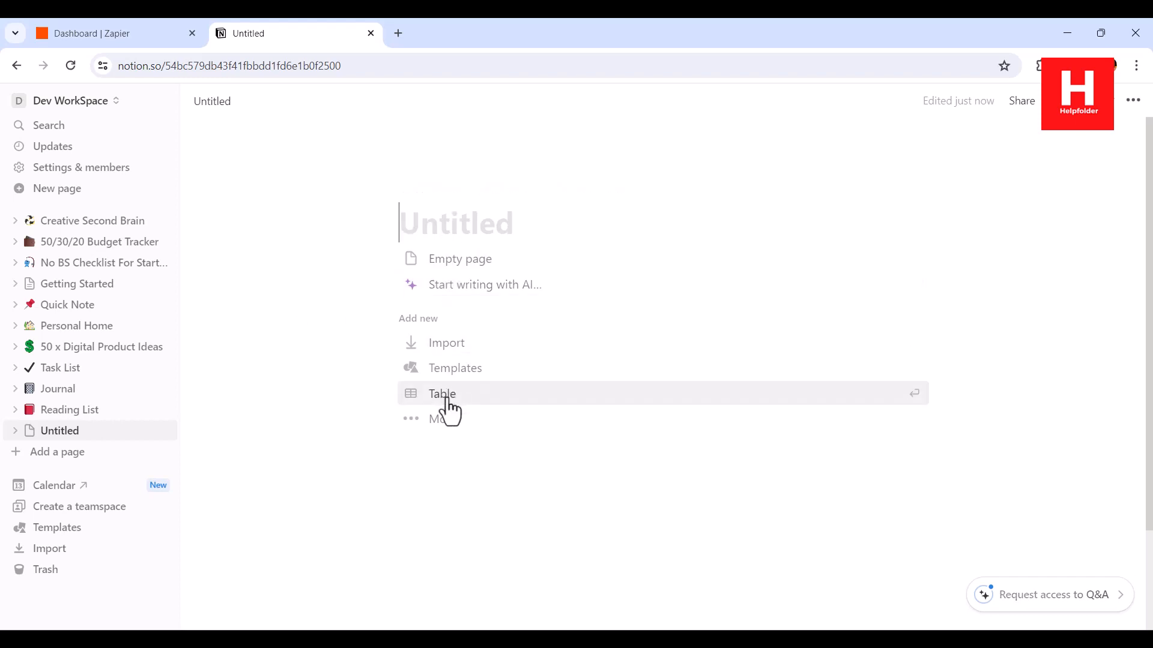
left_click(445, 399)
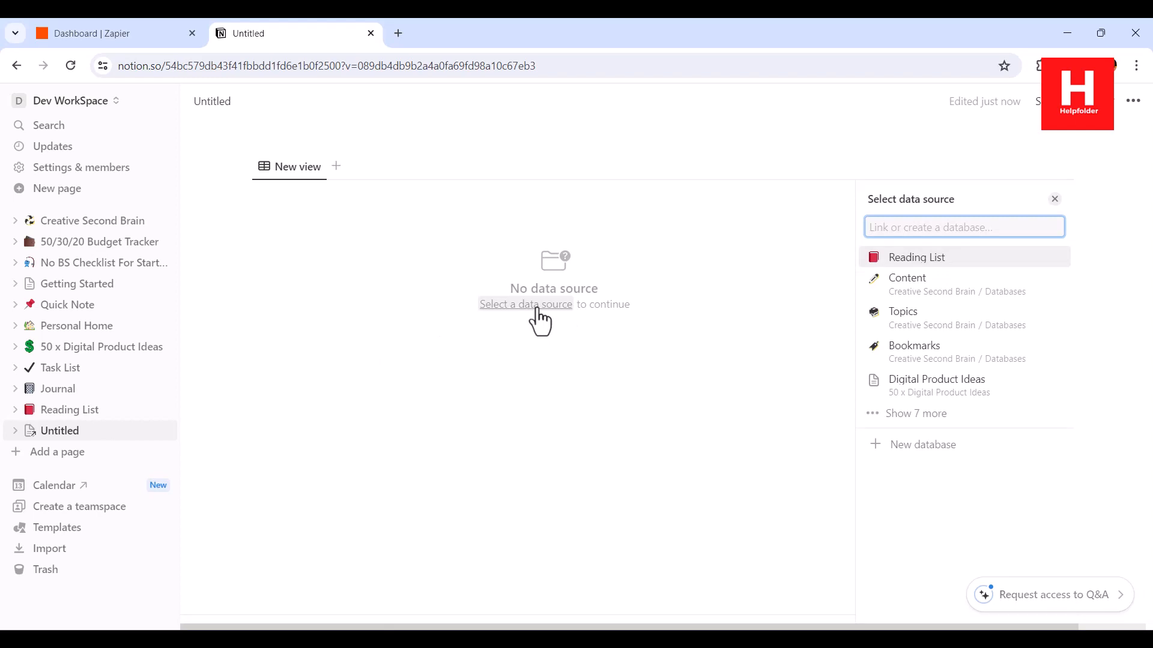
left_click(337, 166)
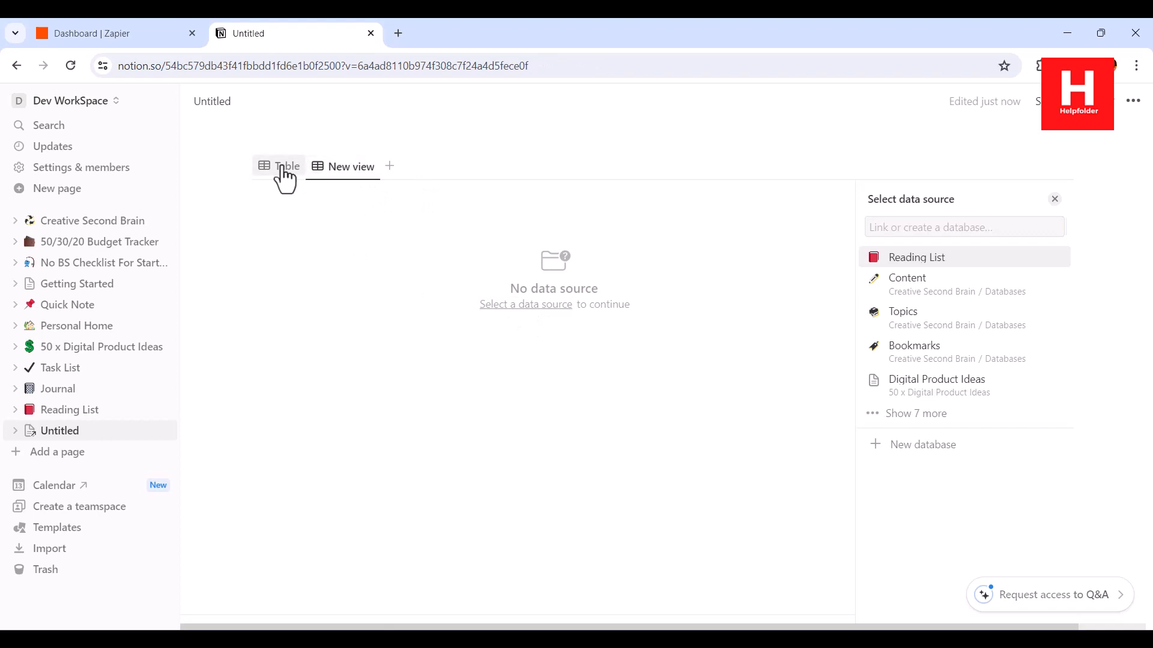
left_click(282, 168)
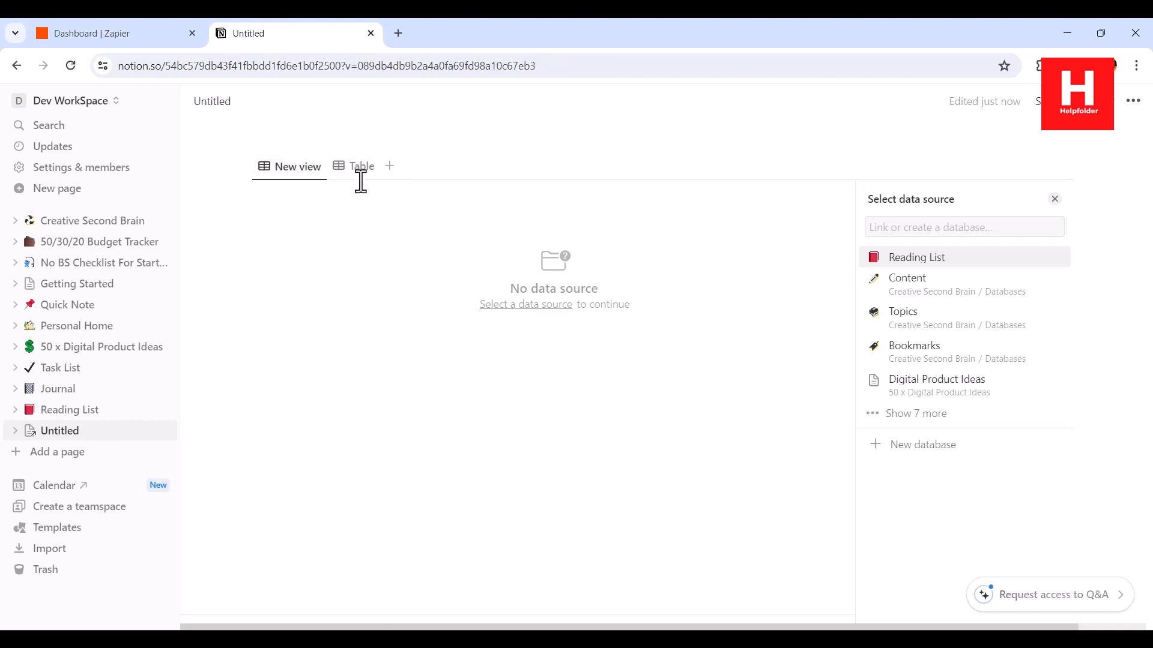
left_click(354, 179)
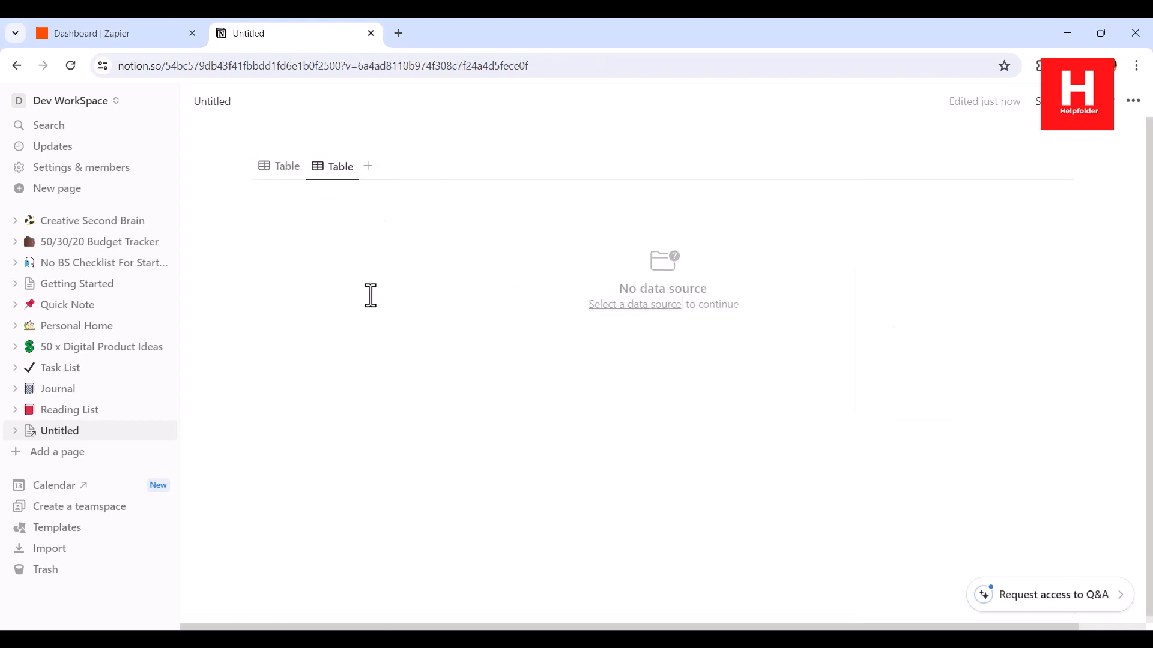
left_click(659, 306)
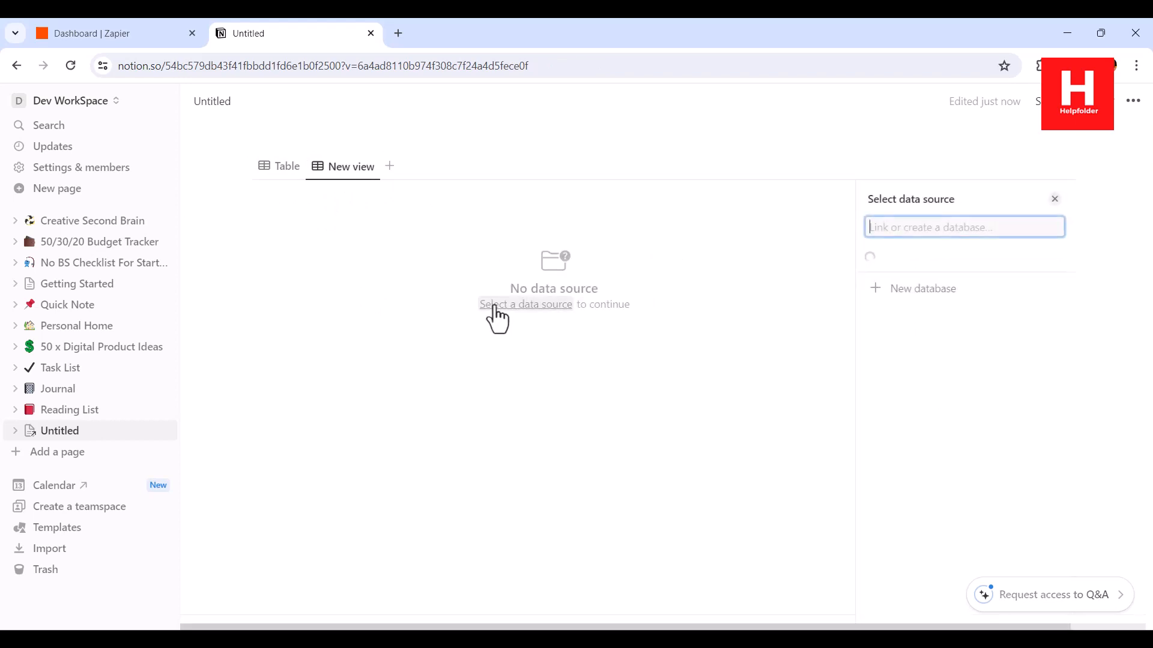
left_click(909, 454)
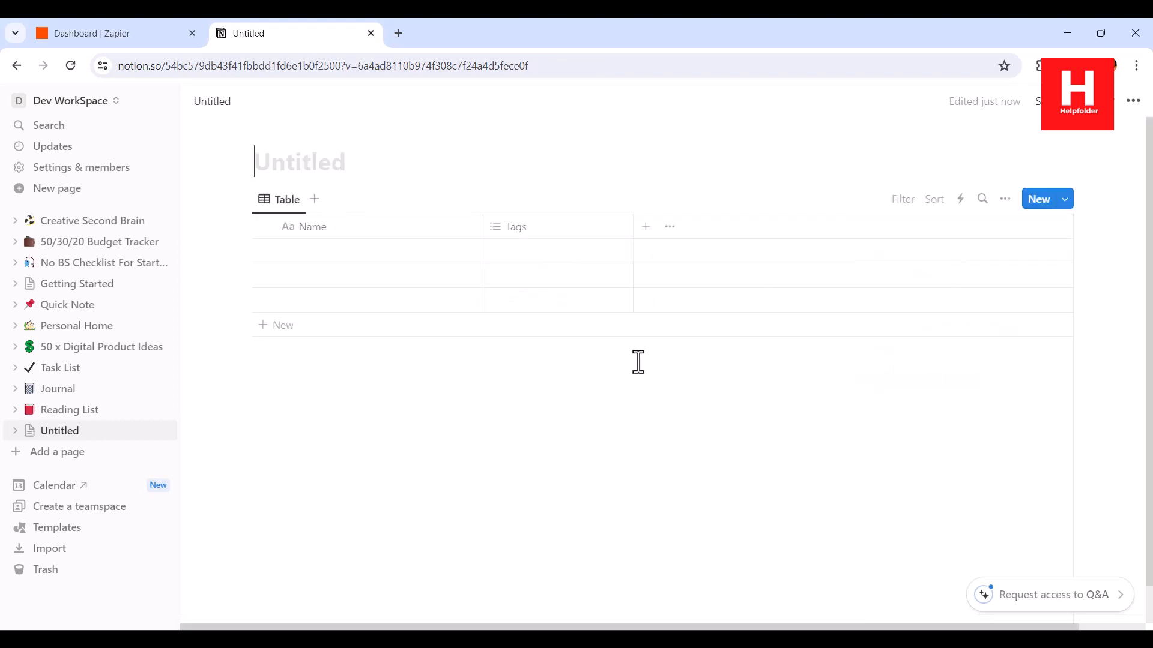
Rename the Tags column to 'Subject' and type 'Gmail Zapier' as the page title
left_click(354, 227)
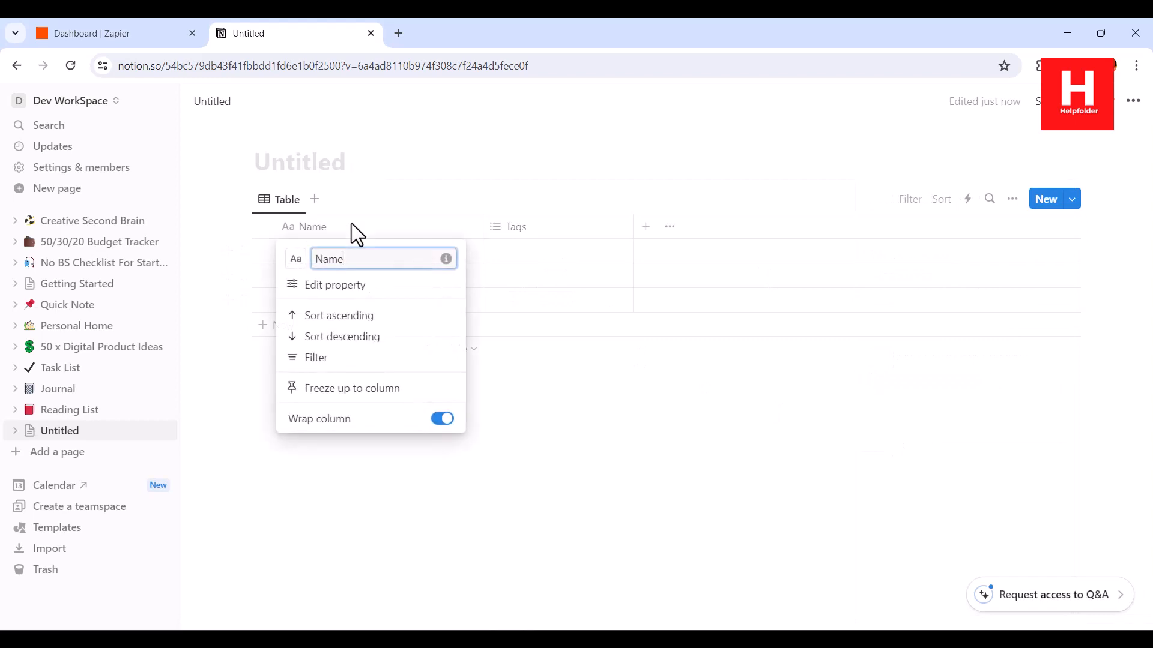
left_click(540, 242)
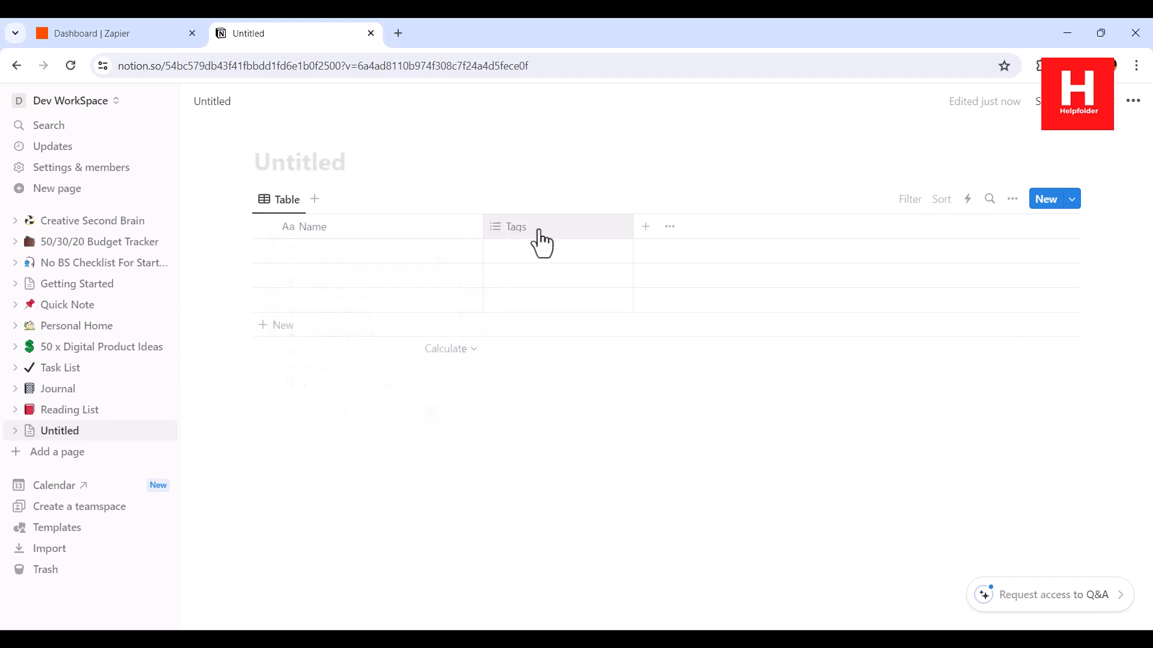
left_click(544, 240)
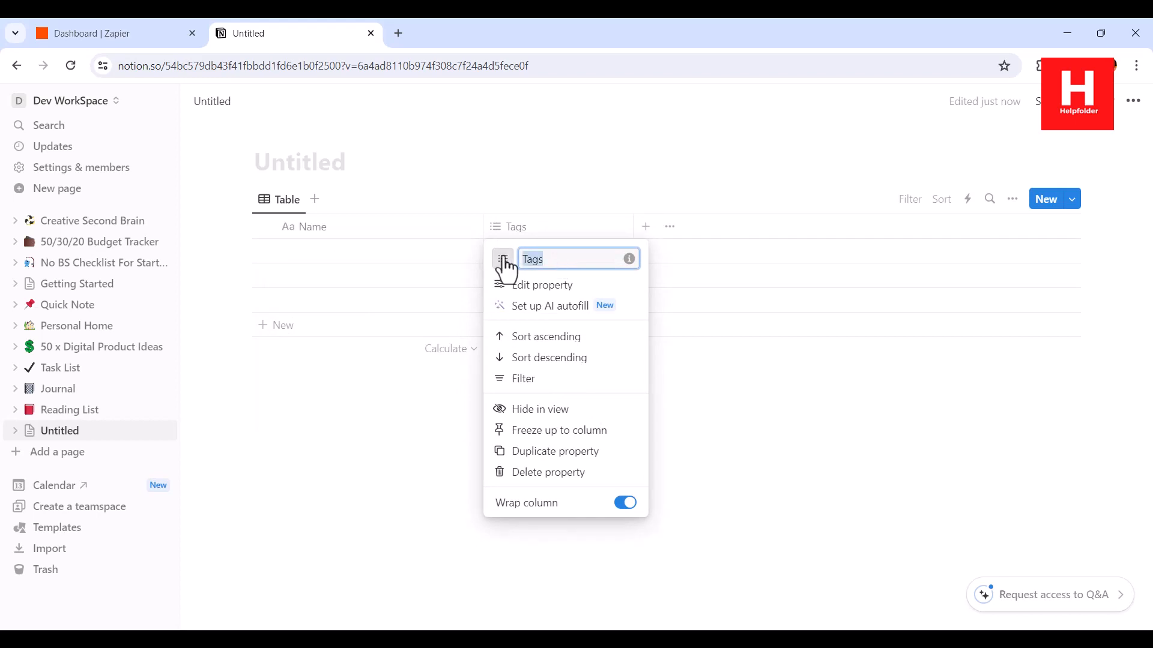
type("Sub")
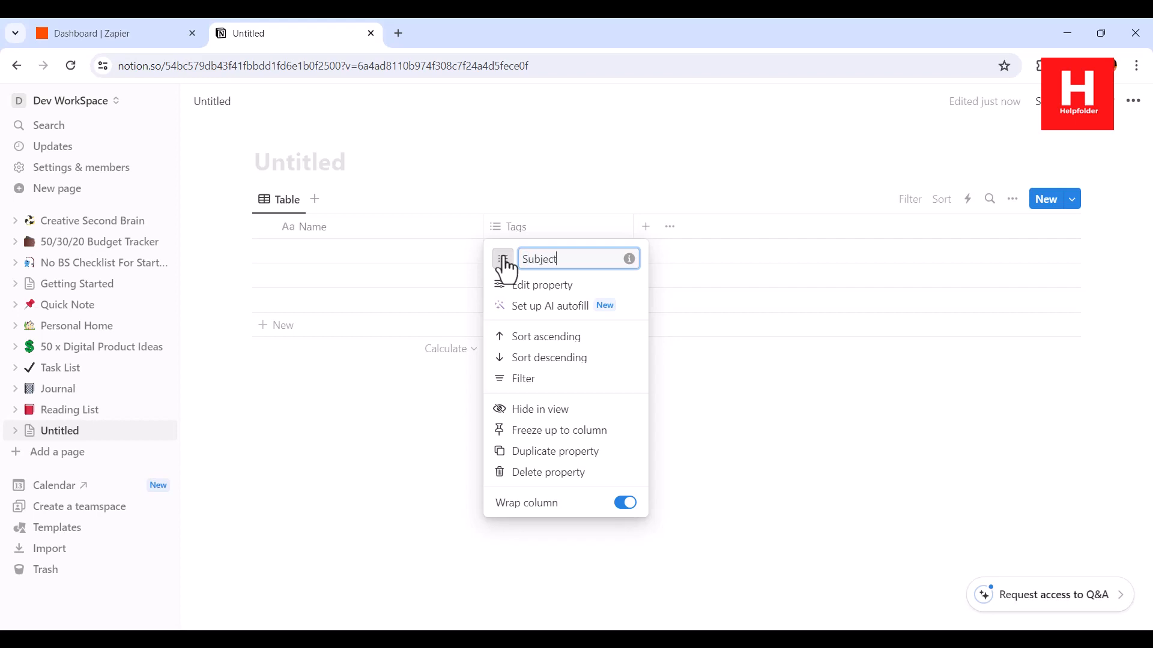
type("ject")
left_click(528, 192)
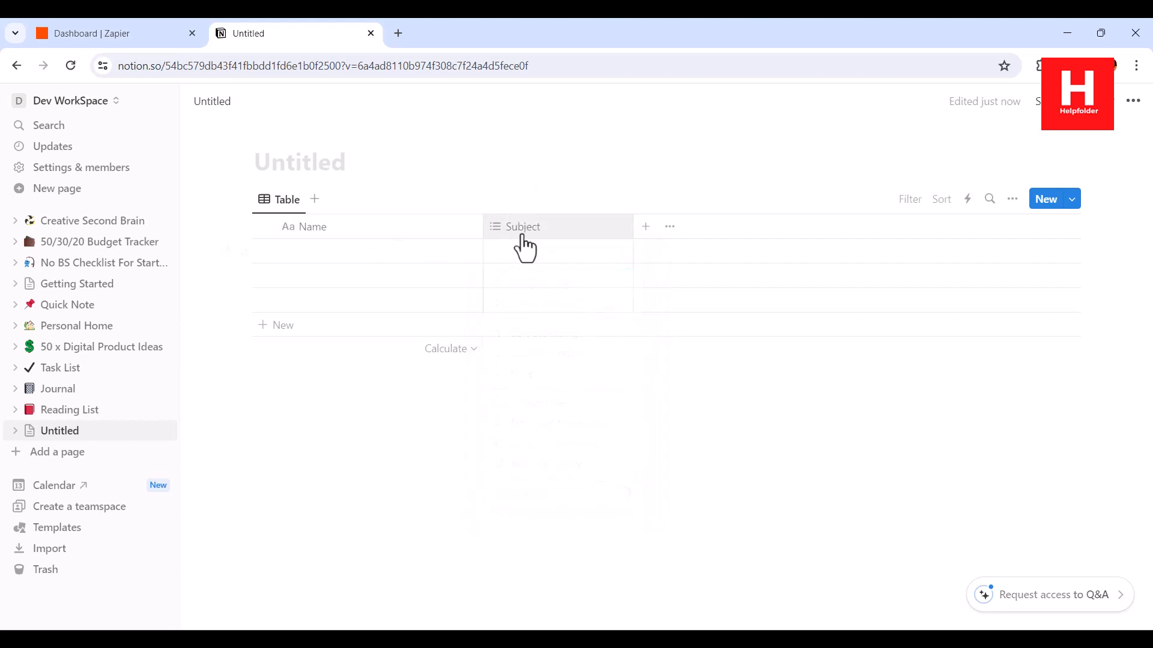
left_click(258, 172)
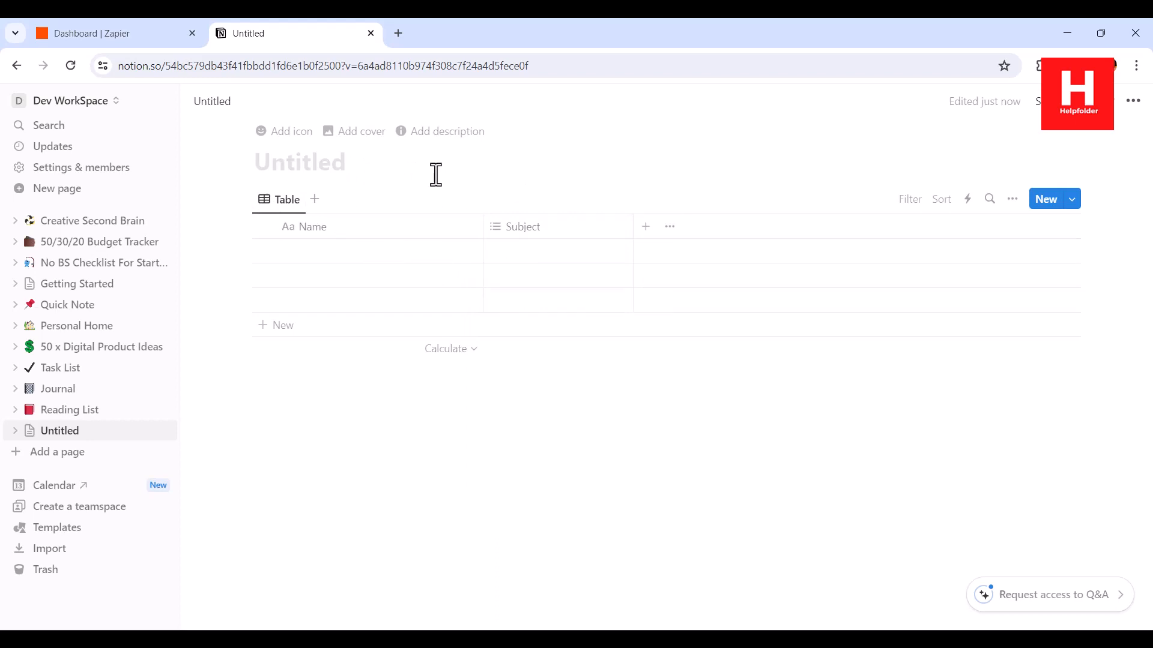
type("Gmai")
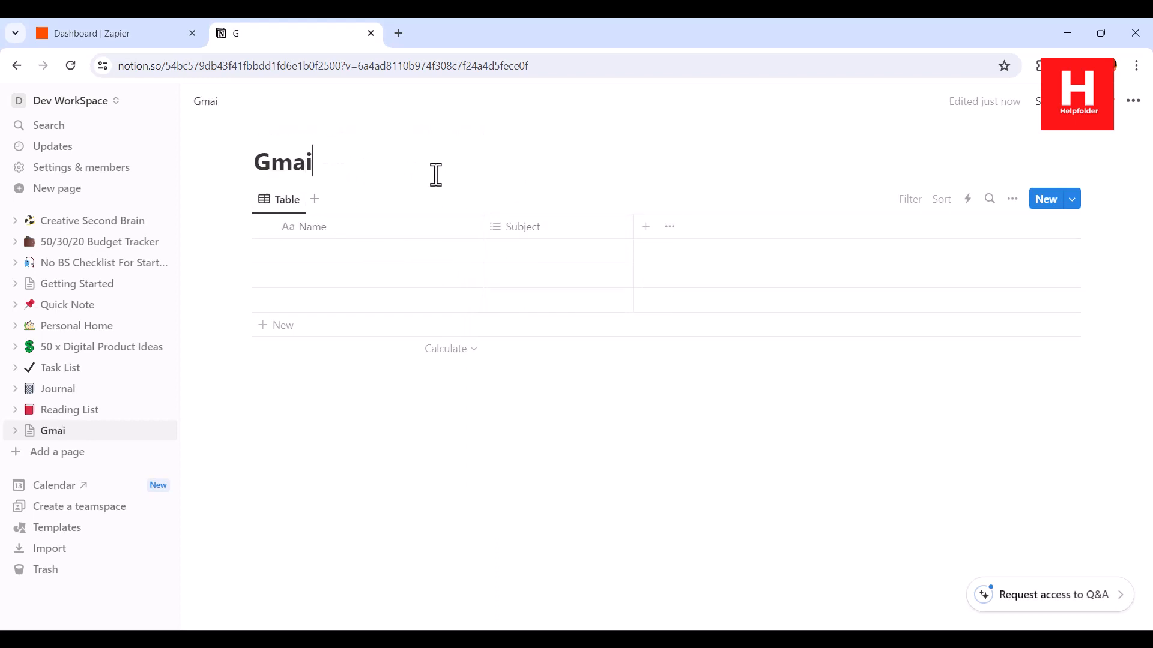
type("l Zapier")
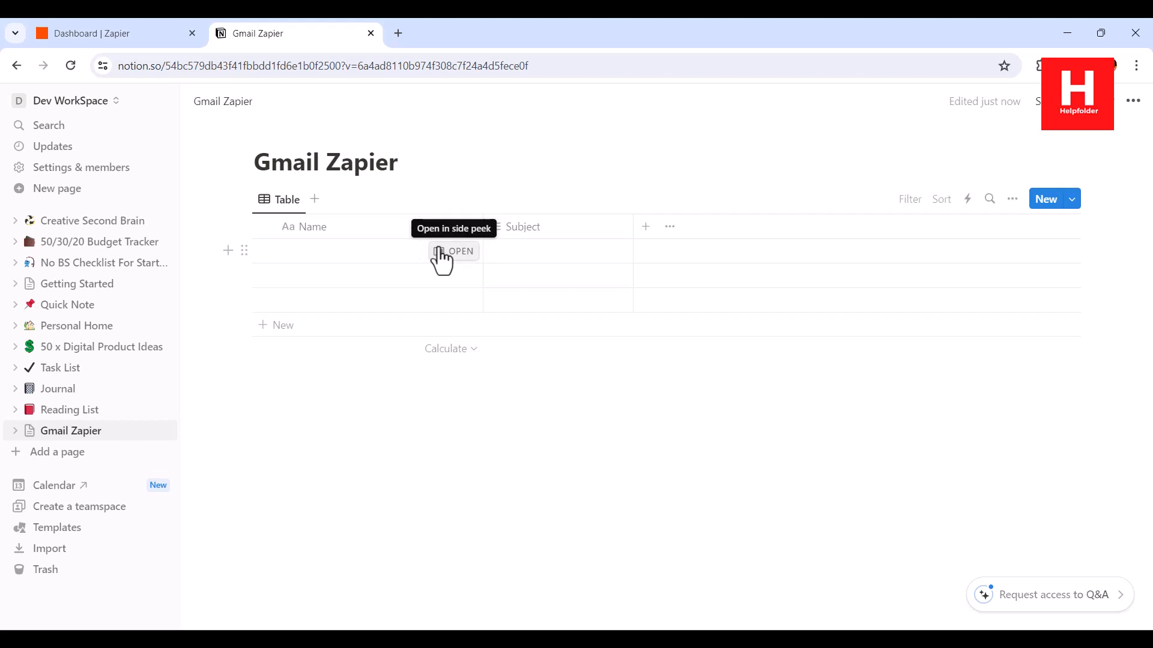
In Zapier, begin typing the Gmail-to-Notion automation description in the 'What would you like to automate?' box
left_click(107, 38)
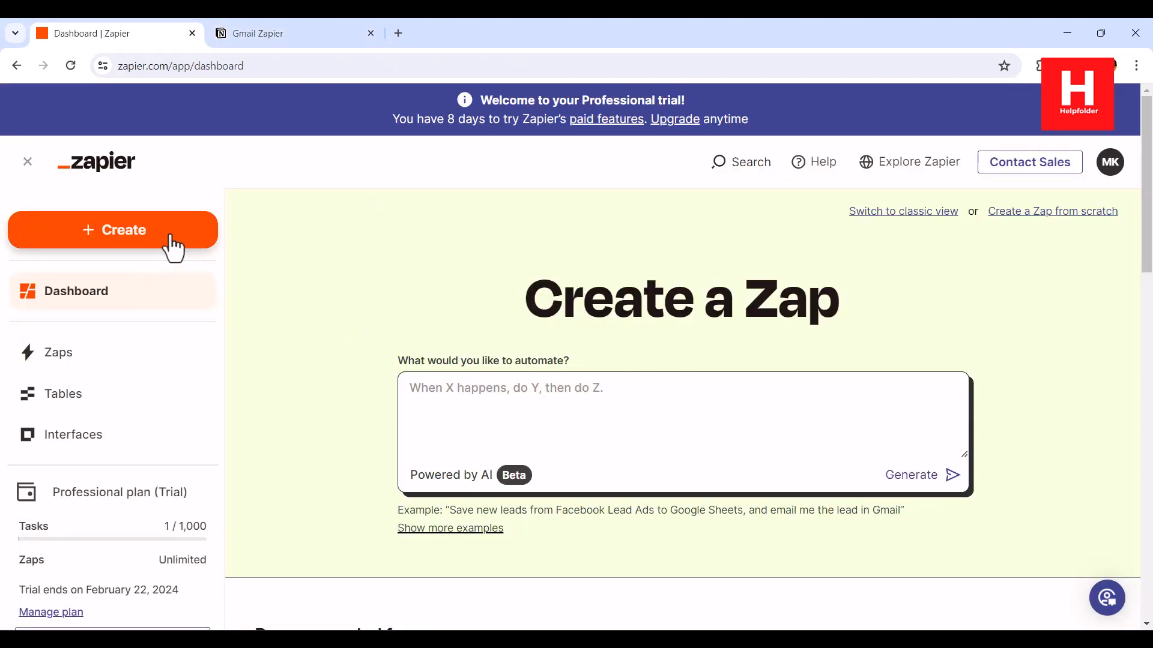
left_click(470, 410)
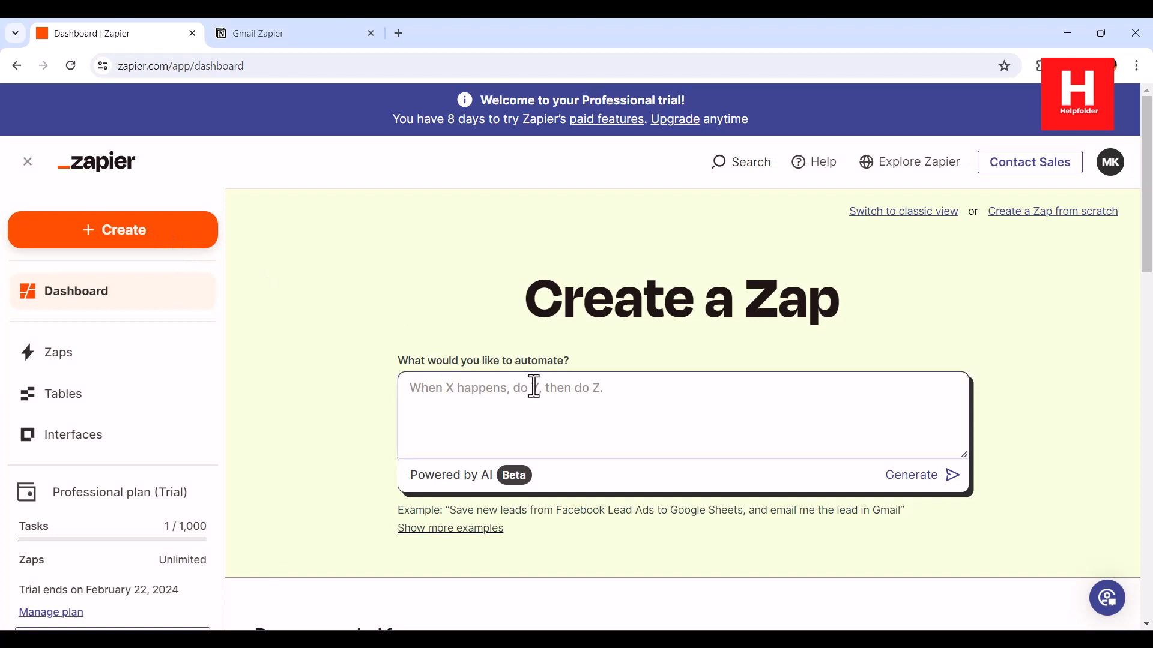
type("W")
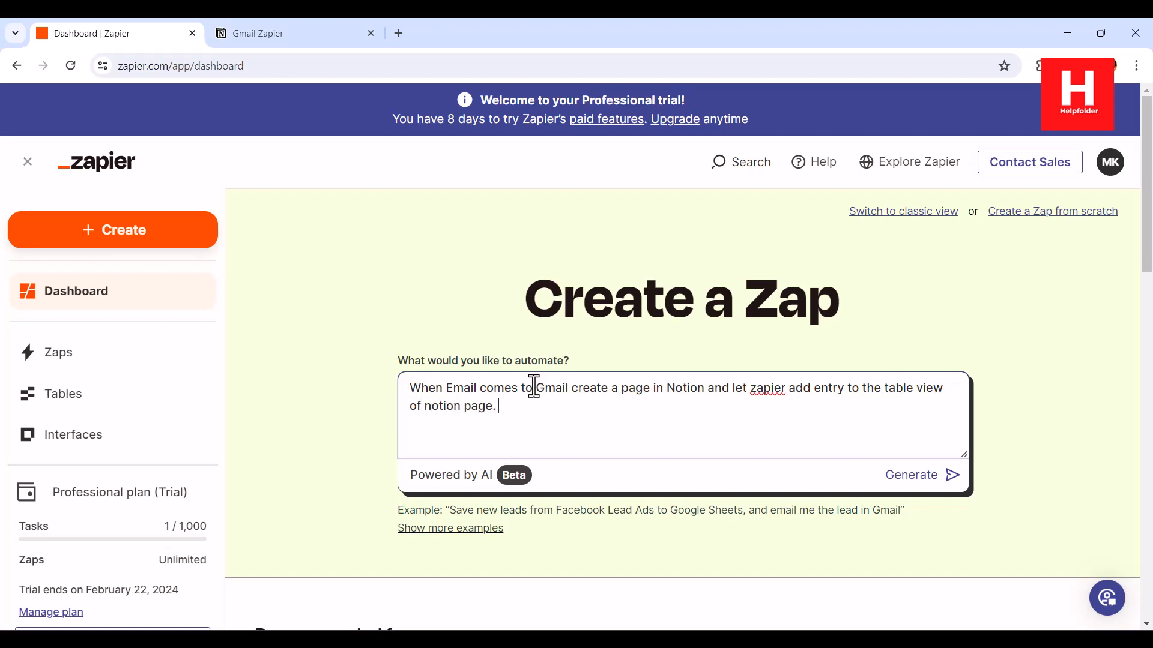
Generate the suggested Zap, review its three steps, and open it in the editor with Try it
left_click(952, 475)
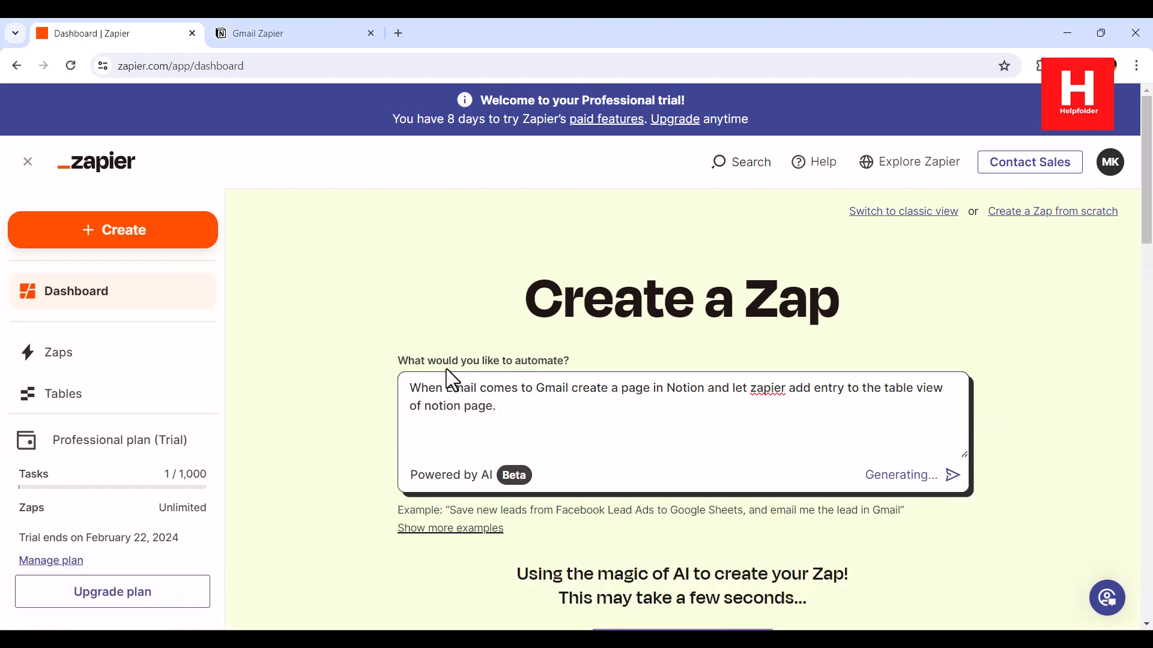
scroll(359, 344, "down", 5)
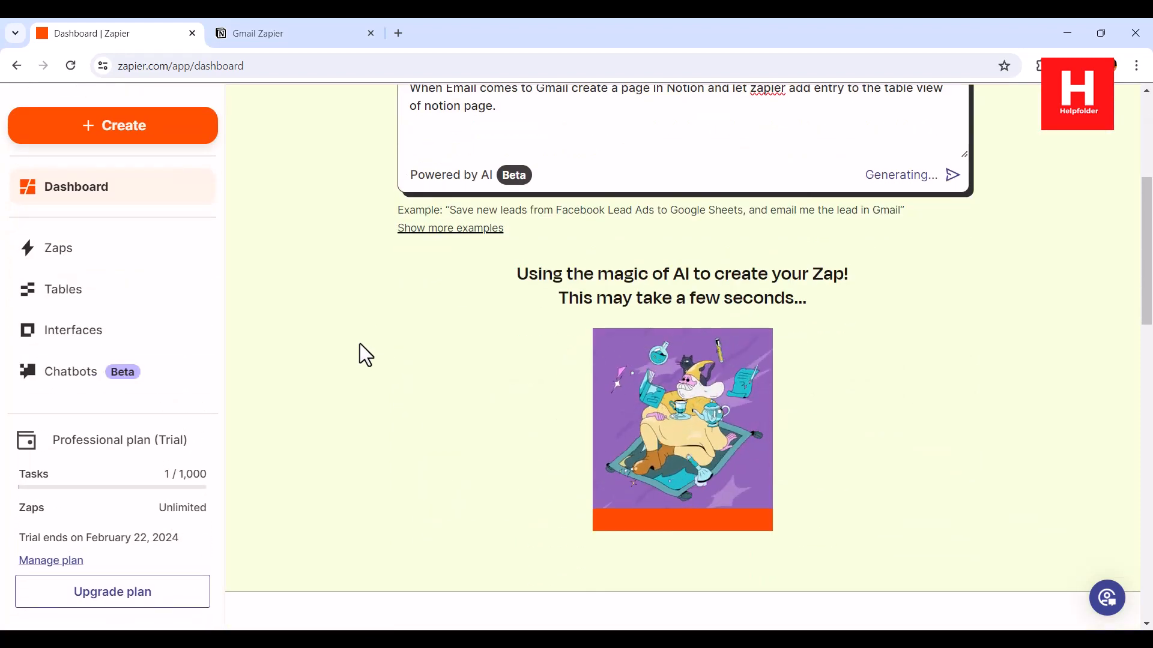
scroll(359, 344, "down", 1)
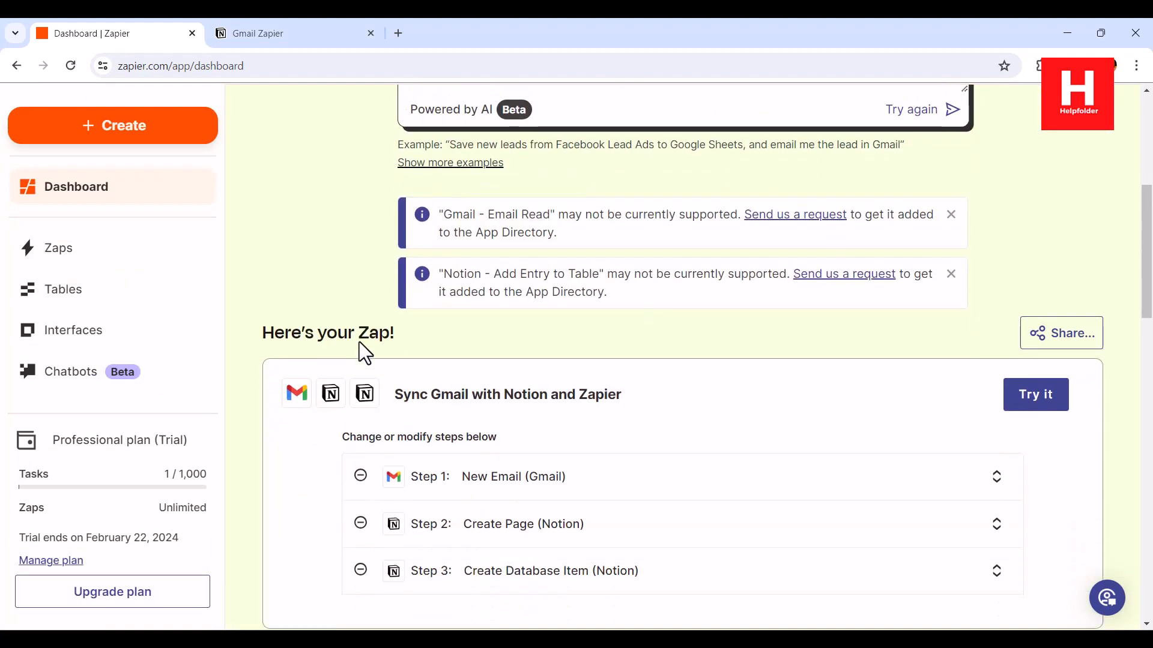
scroll(361, 345, "up", 1)
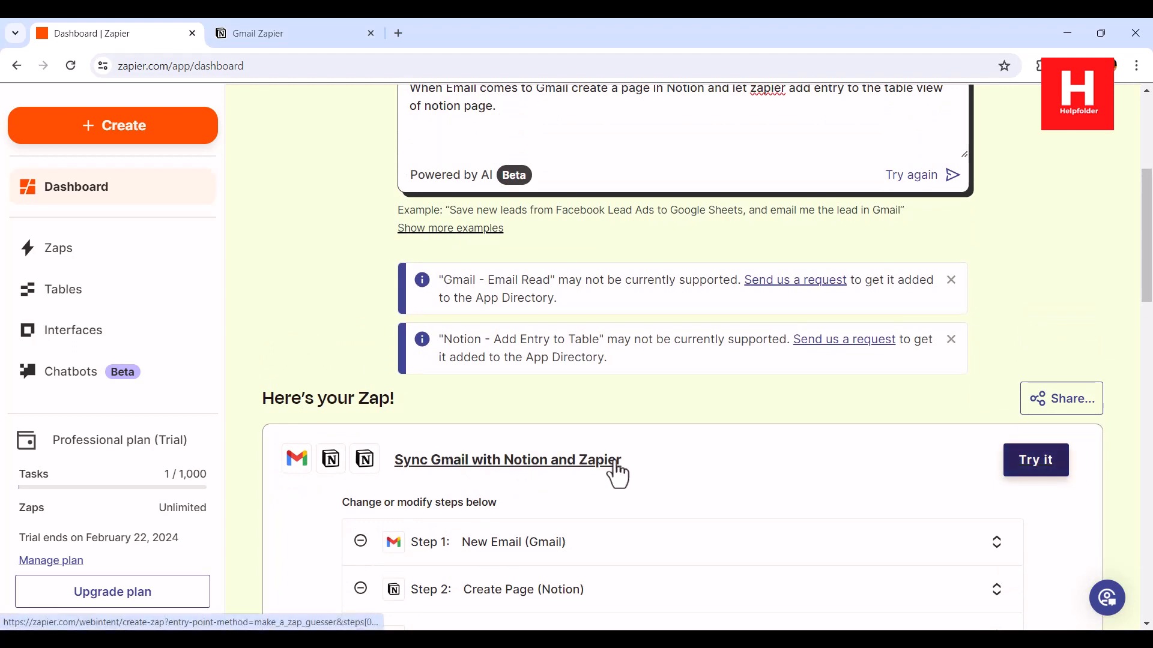
scroll(221, 350, "up", 1)
scroll(219, 342, "down", 3)
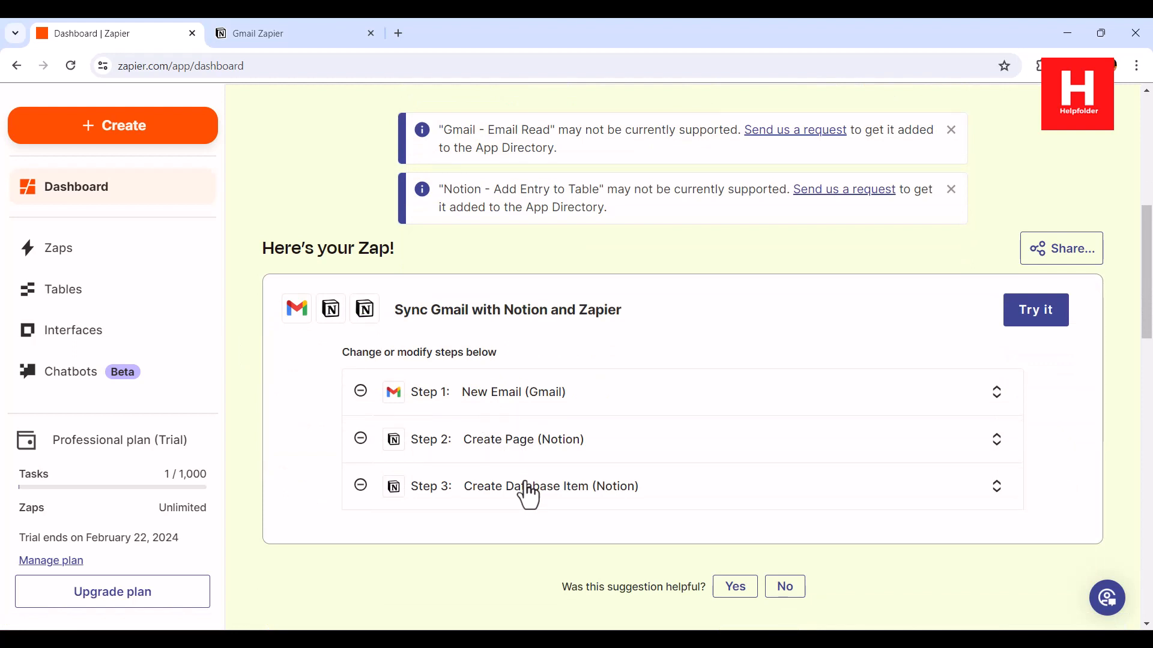
left_click(1037, 311)
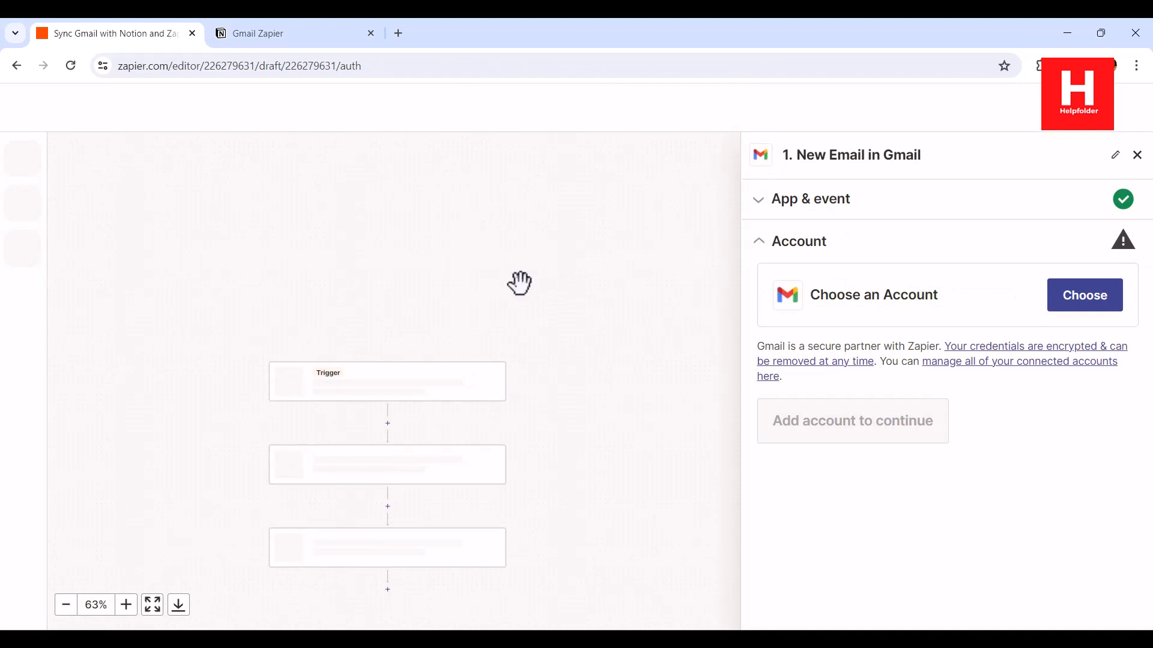
Confirm the Gmail account and set the trigger to watch the INBOX label
left_click(260, 37)
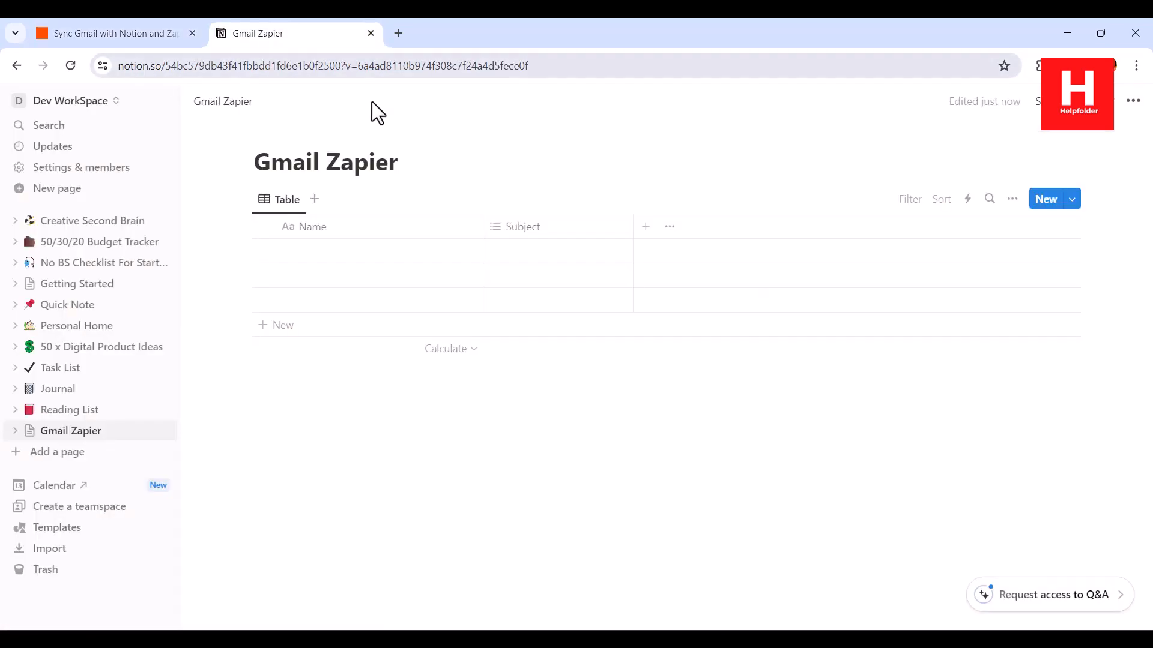
left_click(126, 35)
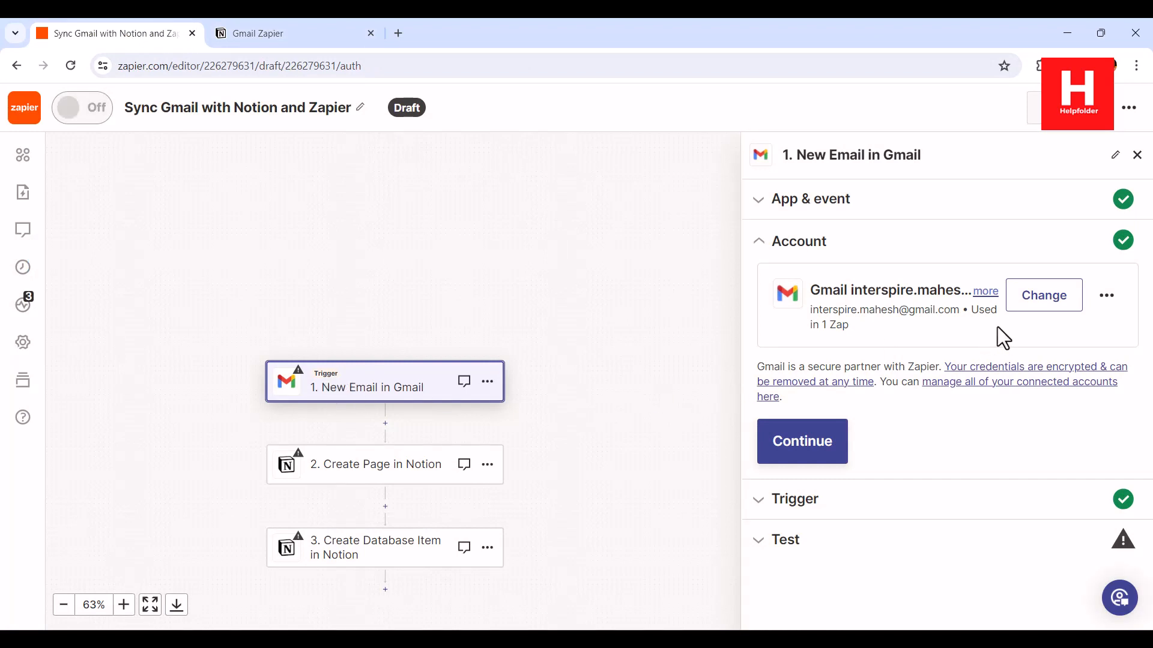
left_click(844, 440)
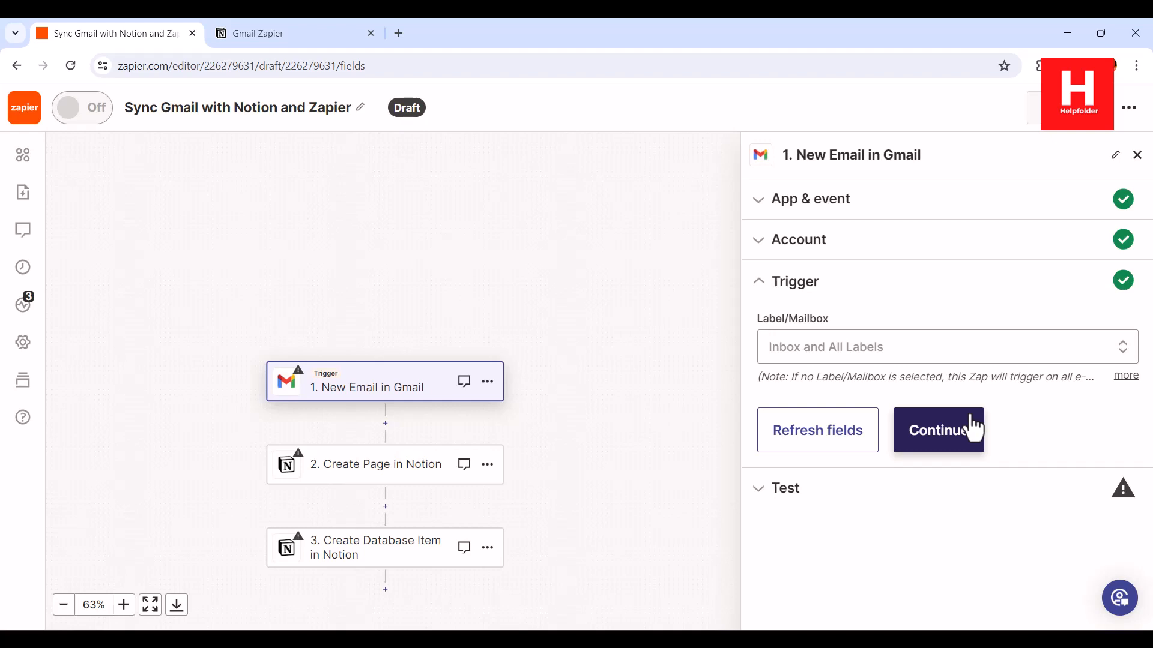
left_click(813, 350)
scroll(929, 492, "down", 3)
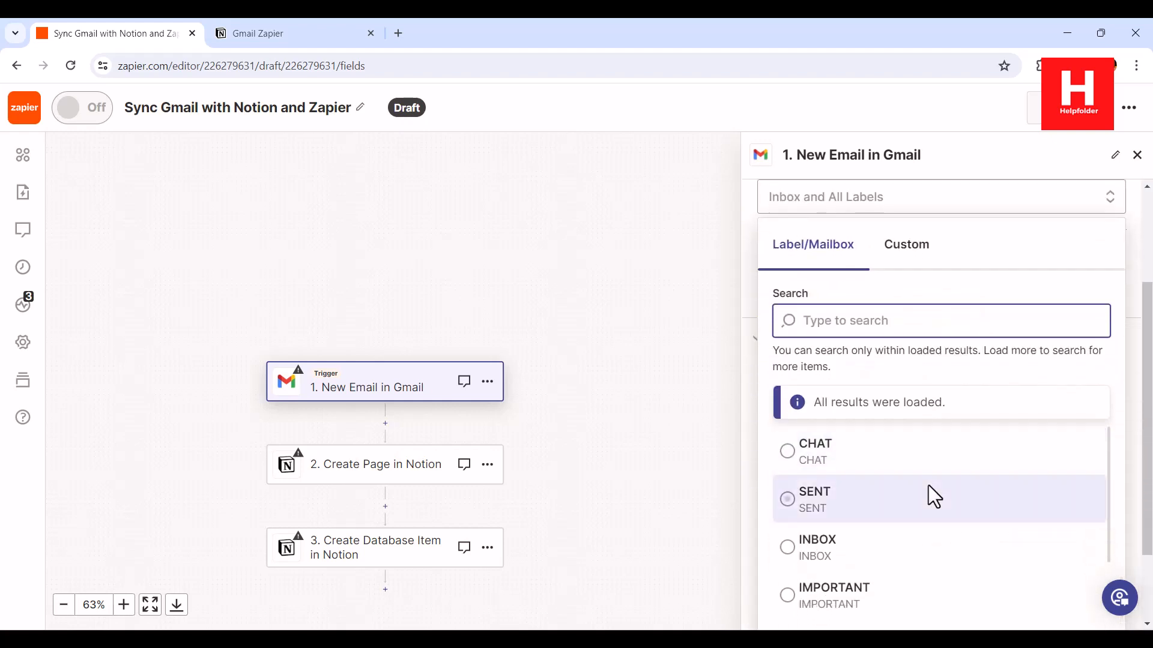
left_click(826, 548)
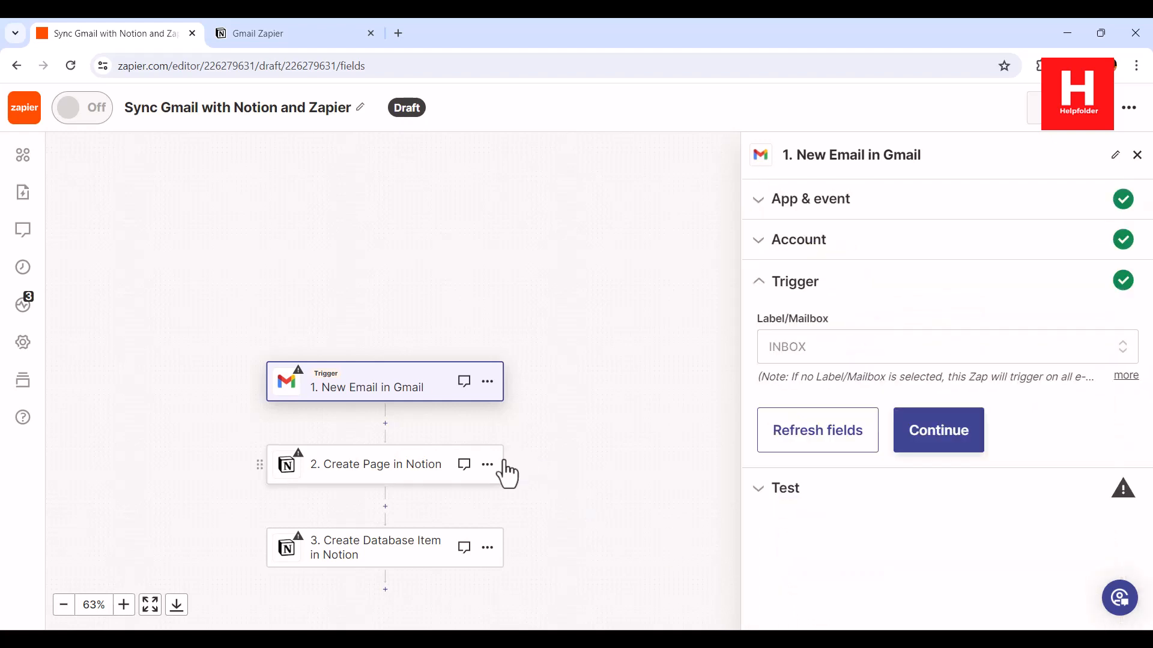
left_click(975, 435)
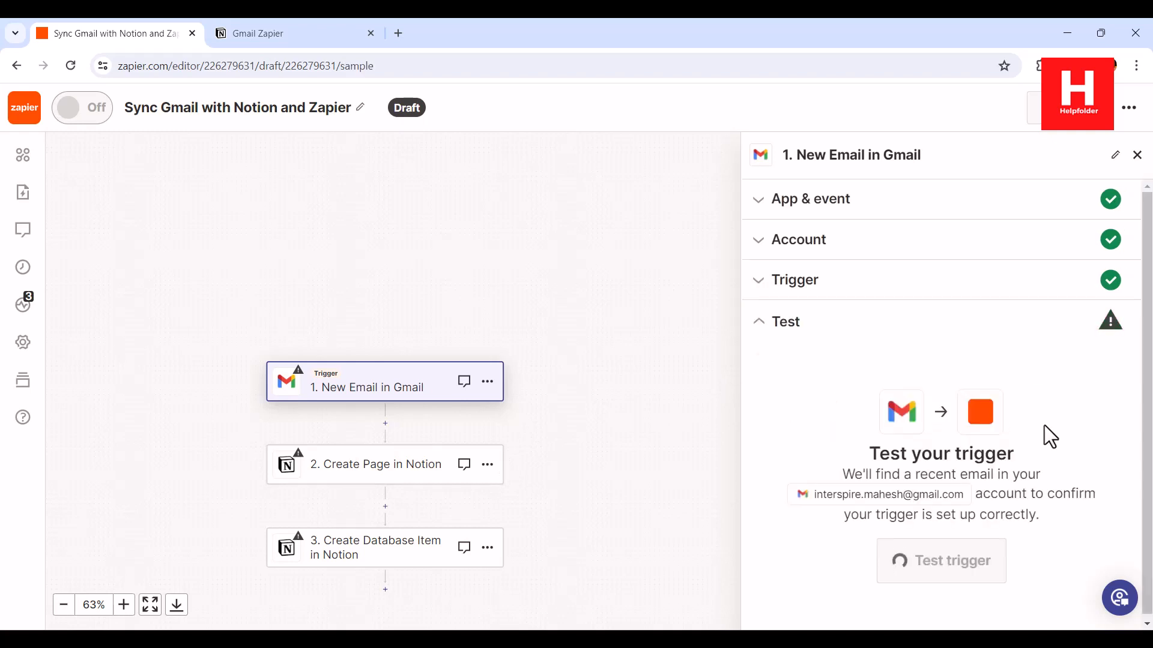
Test the trigger and continue with Email A as the sample record
left_click(928, 562)
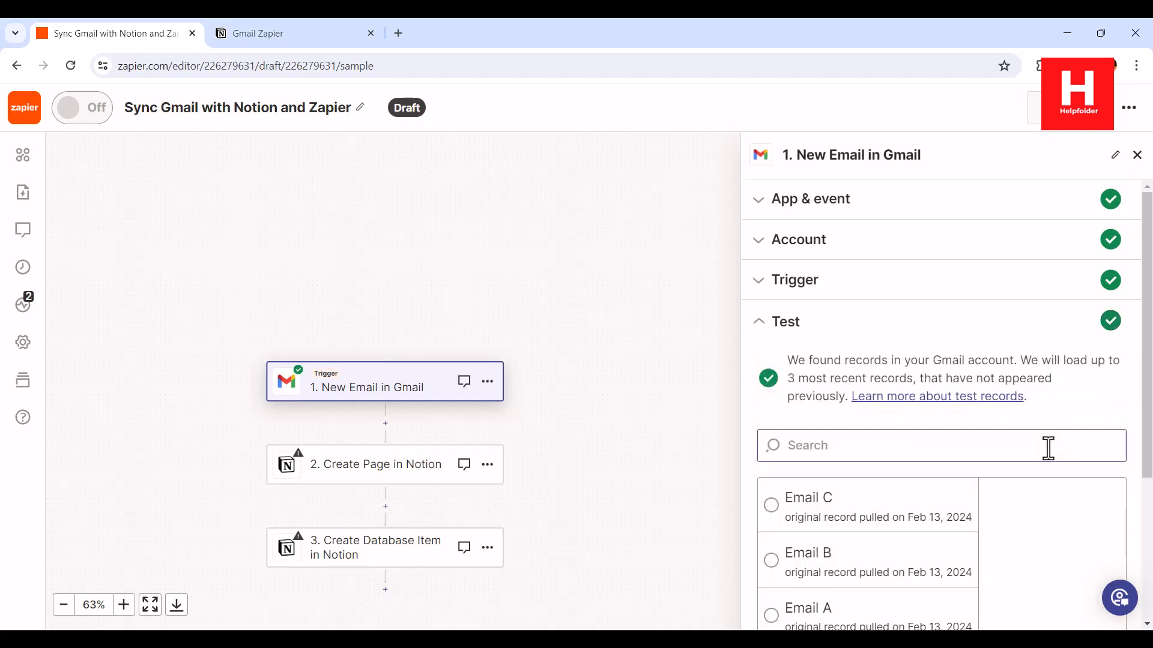
left_click(1048, 445)
scroll(1114, 396, "down", 4)
left_click(826, 445)
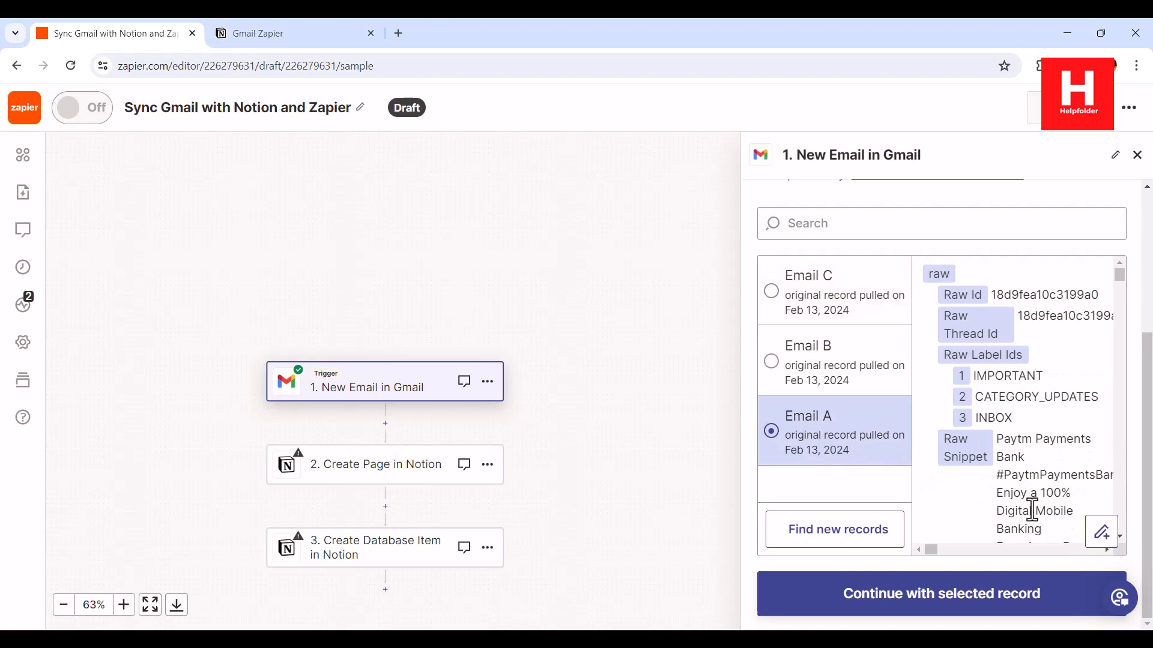
left_click(985, 604)
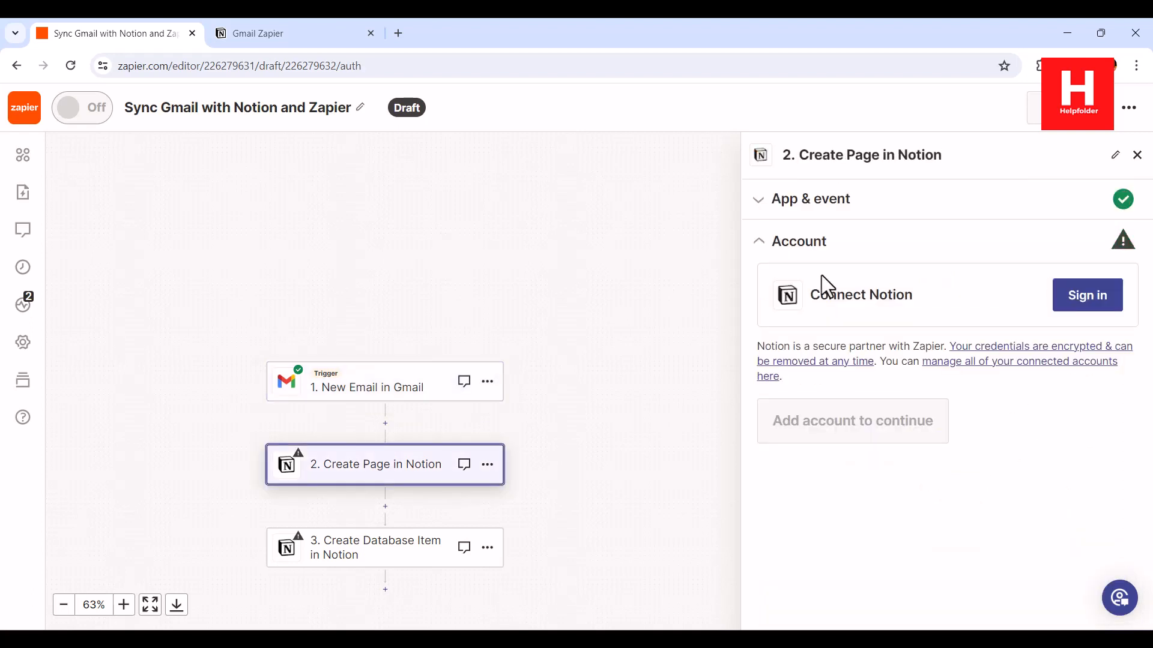
Sign in to the Notion Dev WorkSpace account and allow Zapier access to the Gmail Zapier page
left_click(1087, 296)
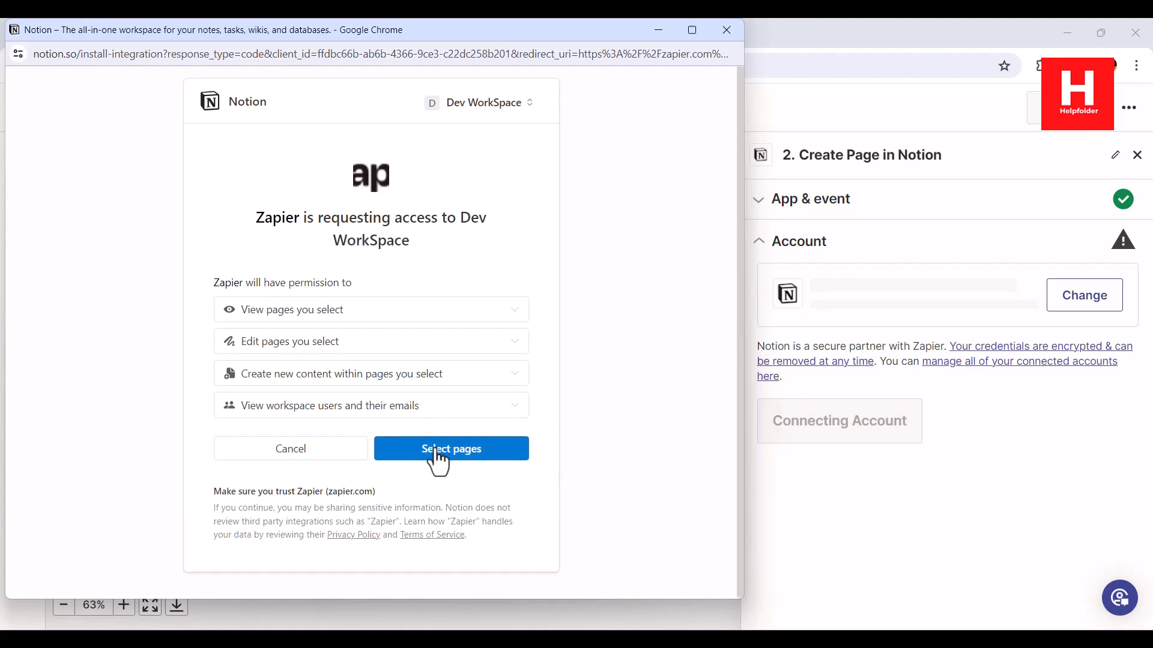
left_click(439, 461)
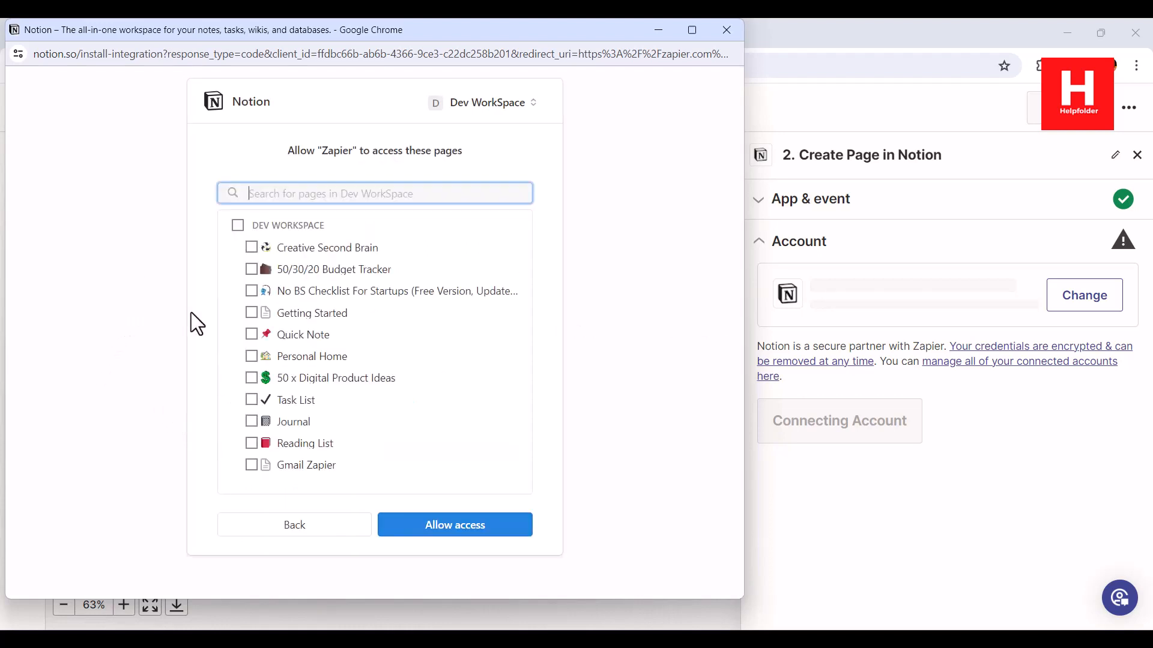
left_click(251, 468)
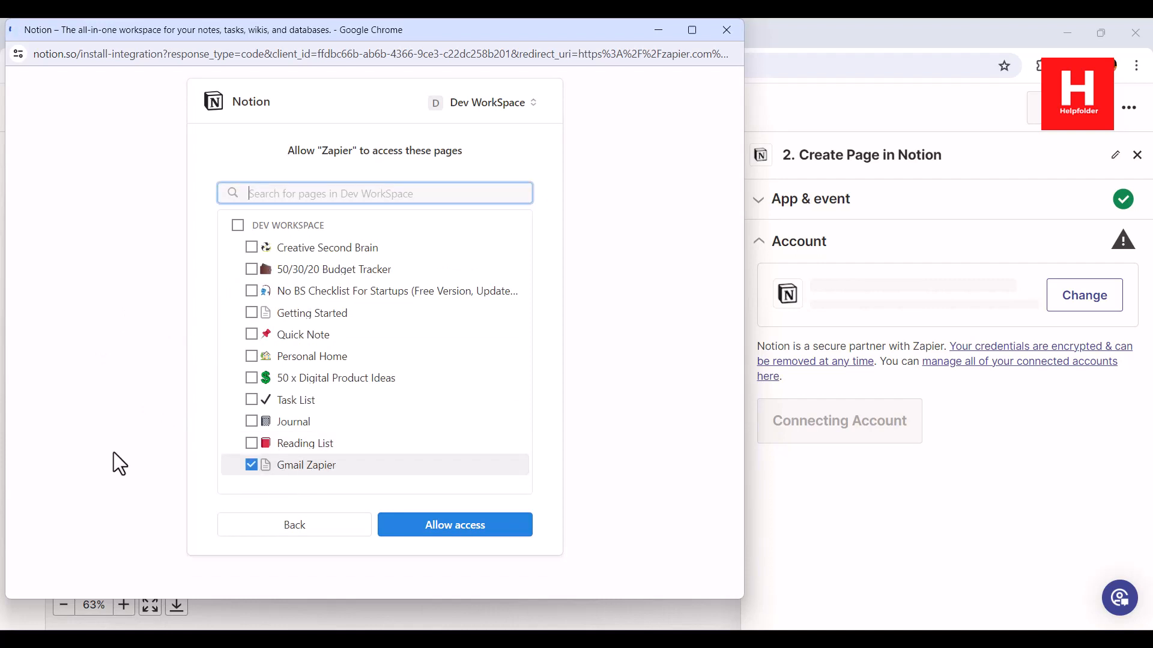
left_click(469, 527)
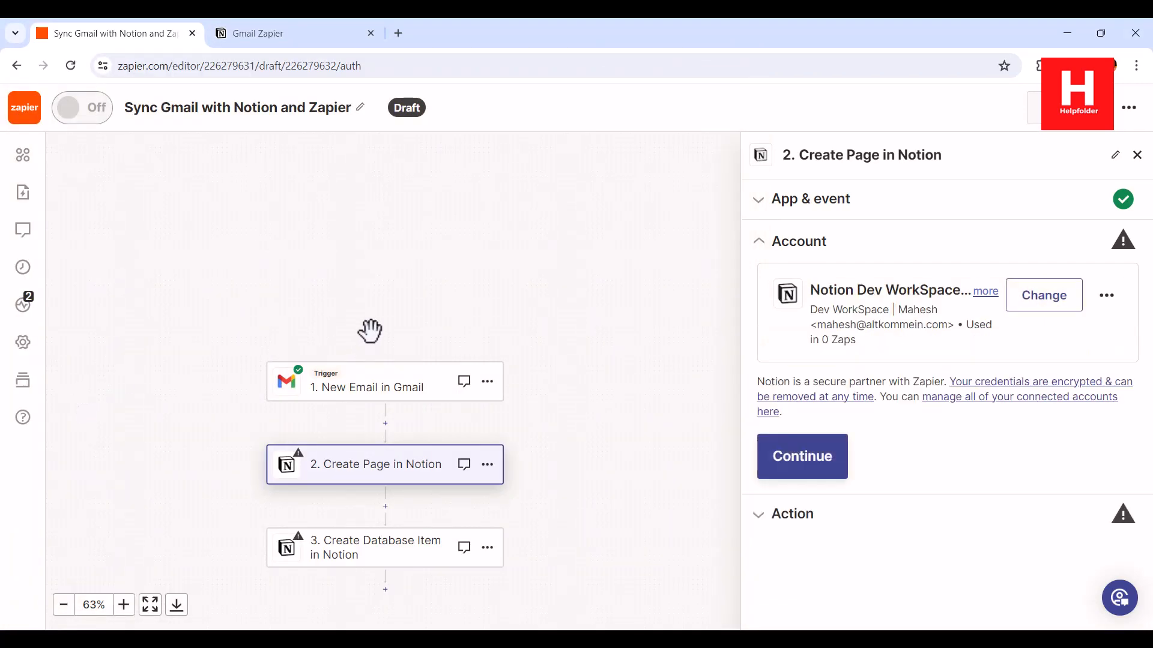
Open the Create Page action fields and refresh the empty Parent Page list
left_click(800, 462)
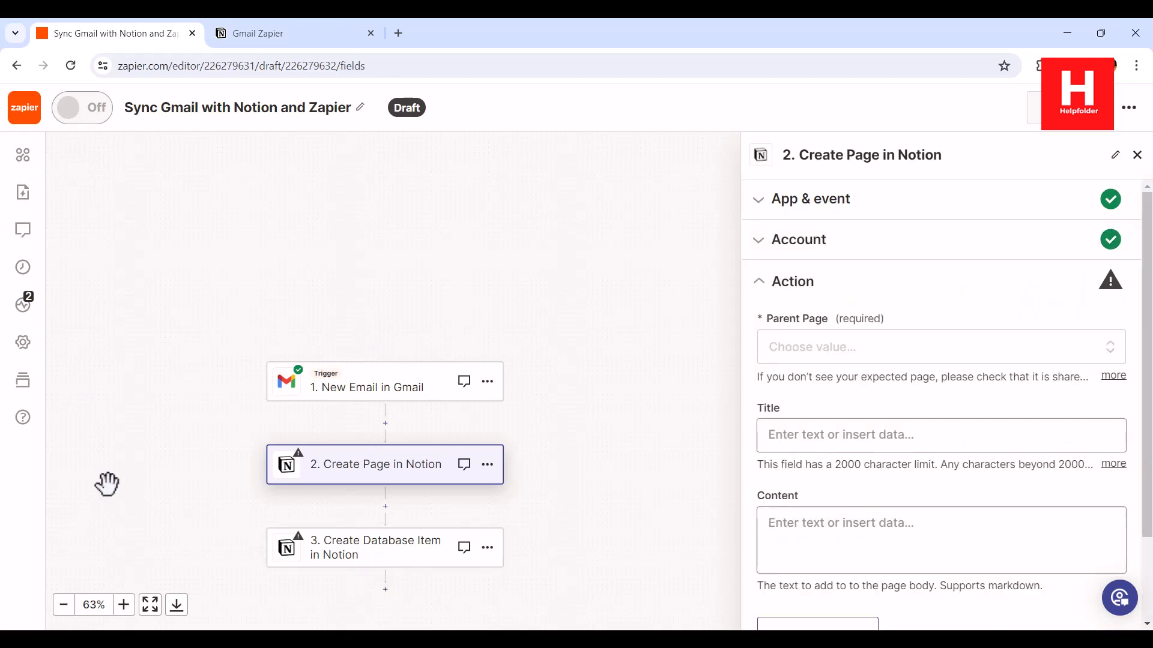
left_click(835, 355)
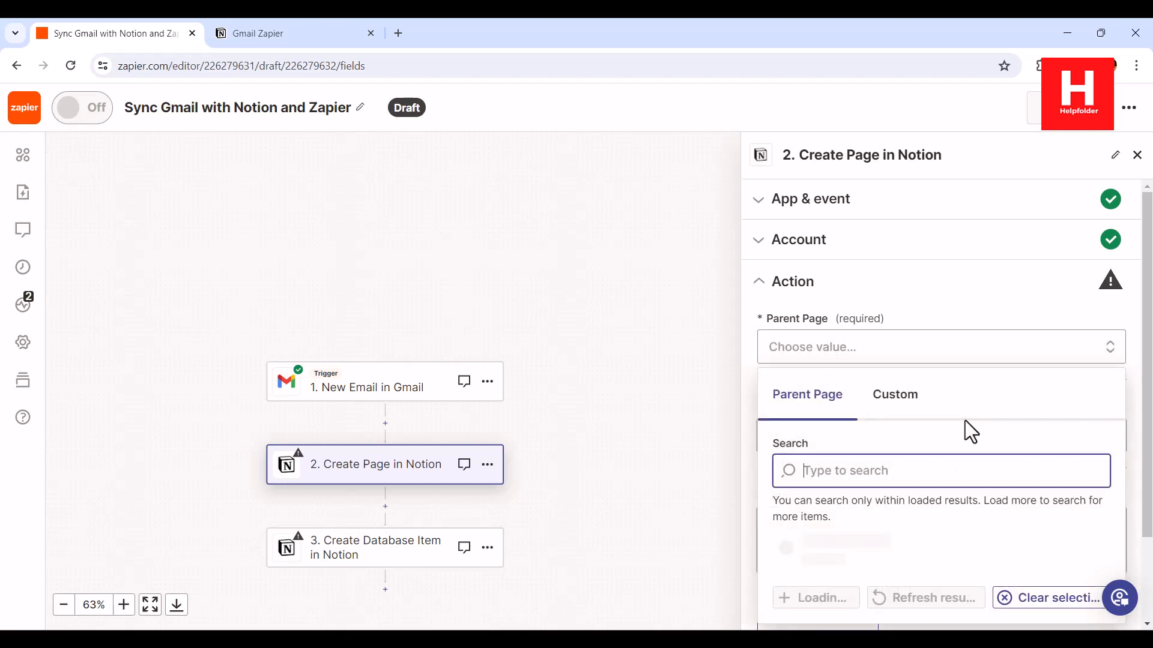
left_click(267, 36)
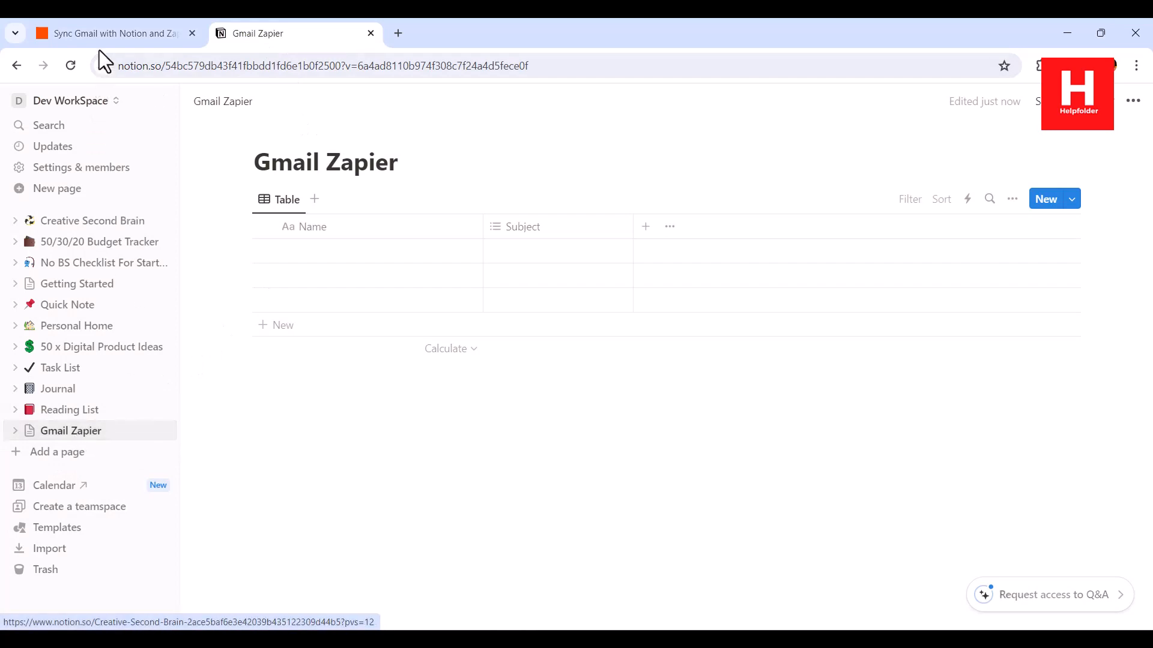
left_click(161, 47)
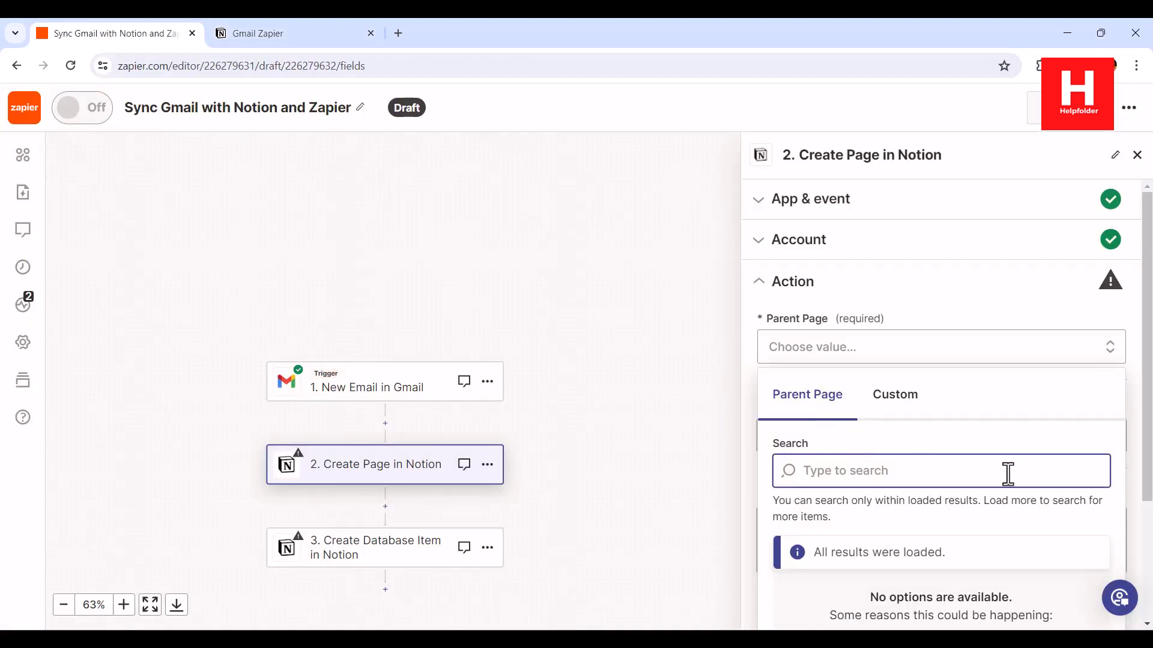
scroll(1017, 468, "down", 3)
left_click(895, 231)
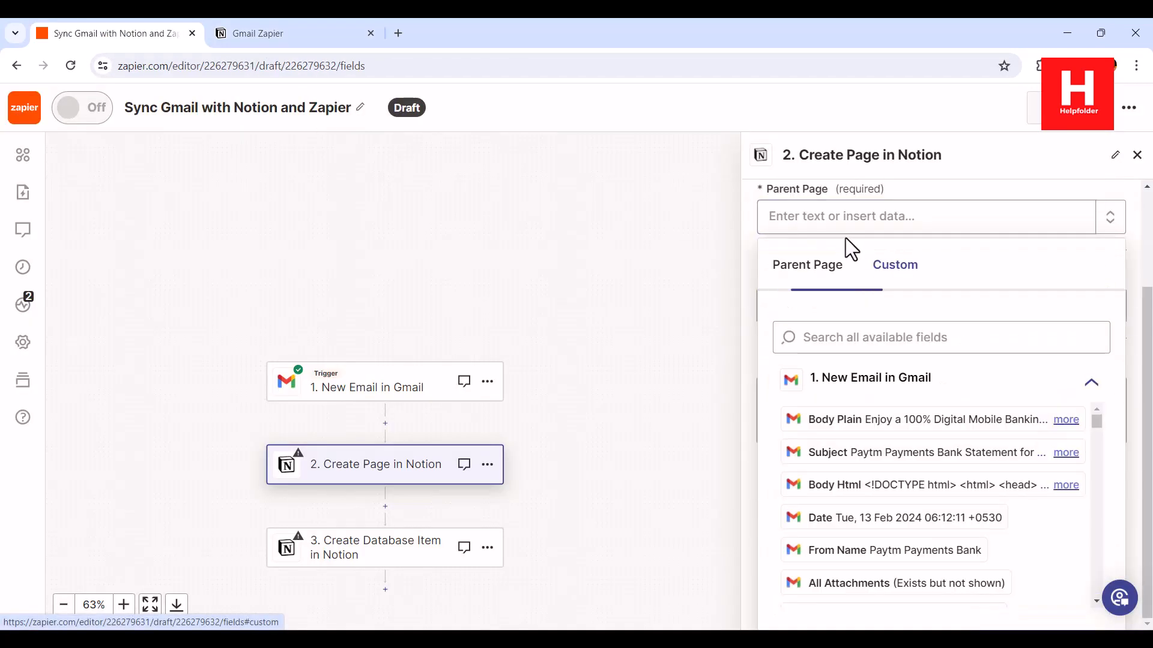
left_click(835, 282)
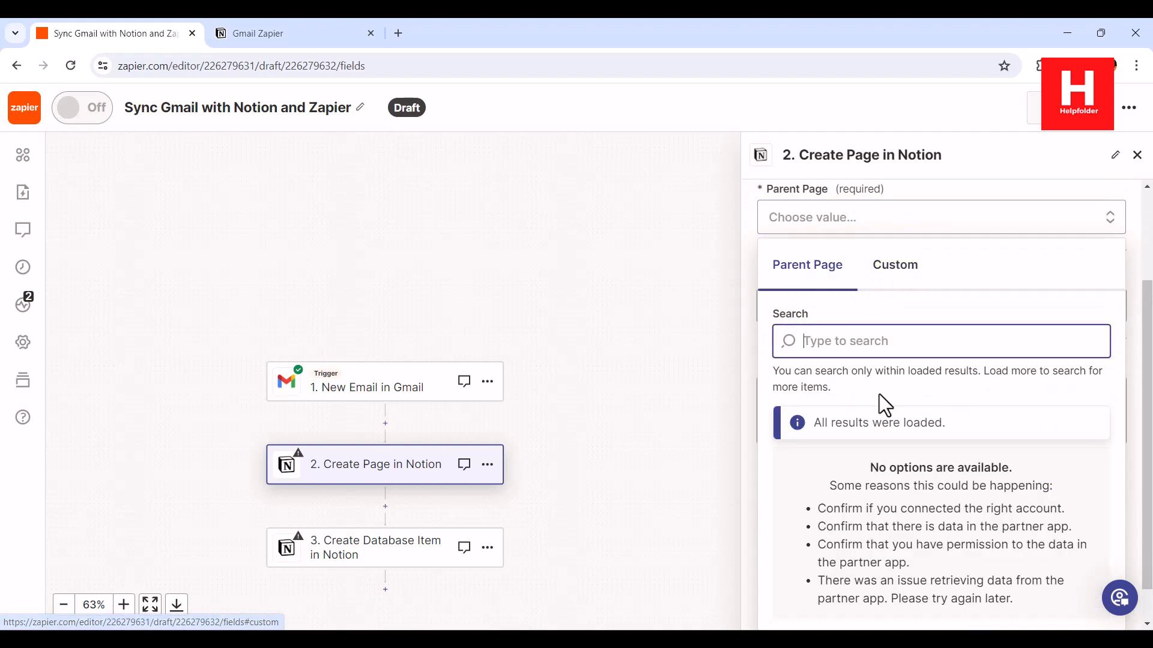
scroll(879, 394, "down", 1)
left_click(911, 618)
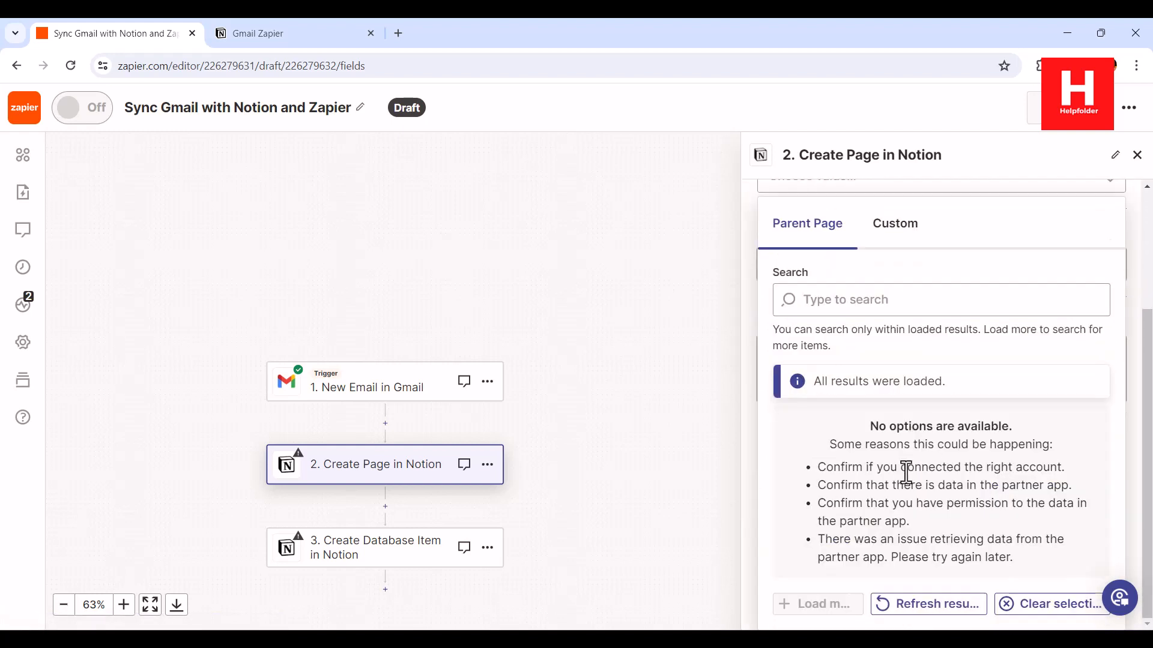
left_click_drag(883, 468, 979, 536)
left_click(979, 536)
Search the Parent Page list for 'G', then close it with no match
left_click(842, 303)
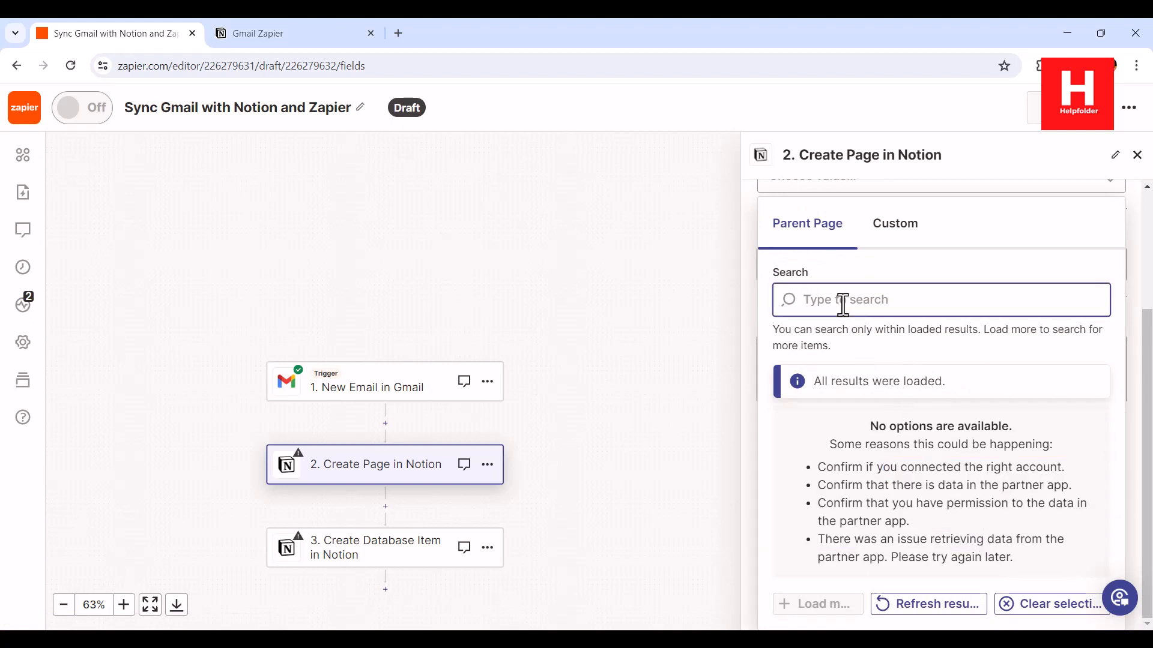
type("Gmail Zapier")
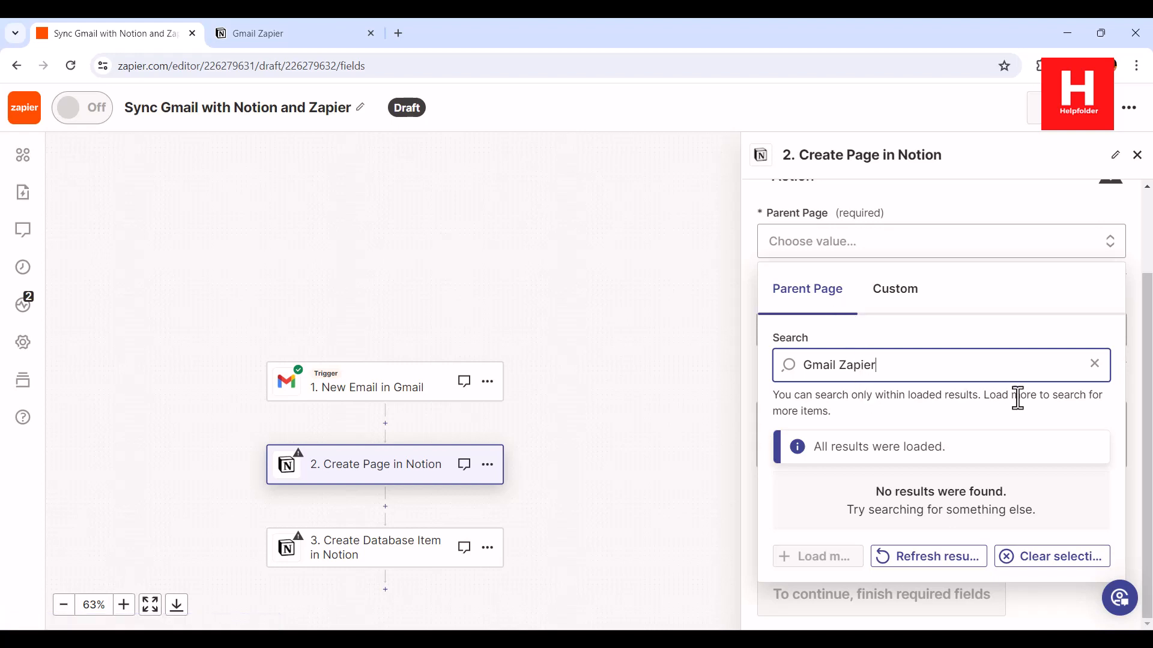
left_click_drag(833, 446, 940, 444)
left_click(960, 441)
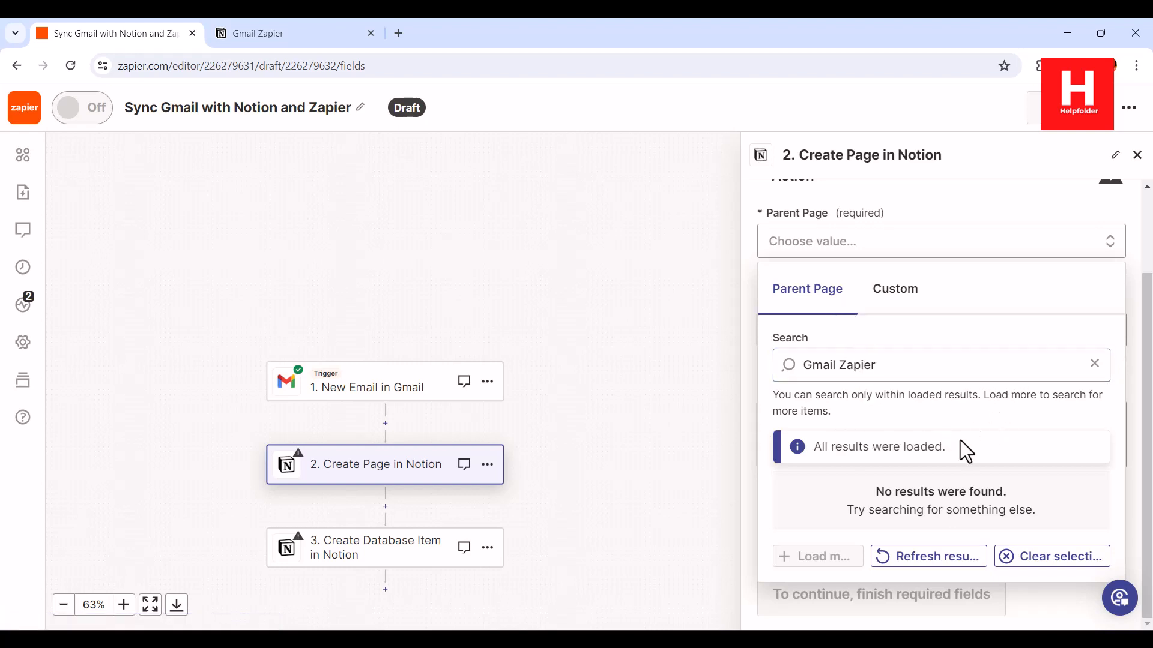
left_click(892, 365)
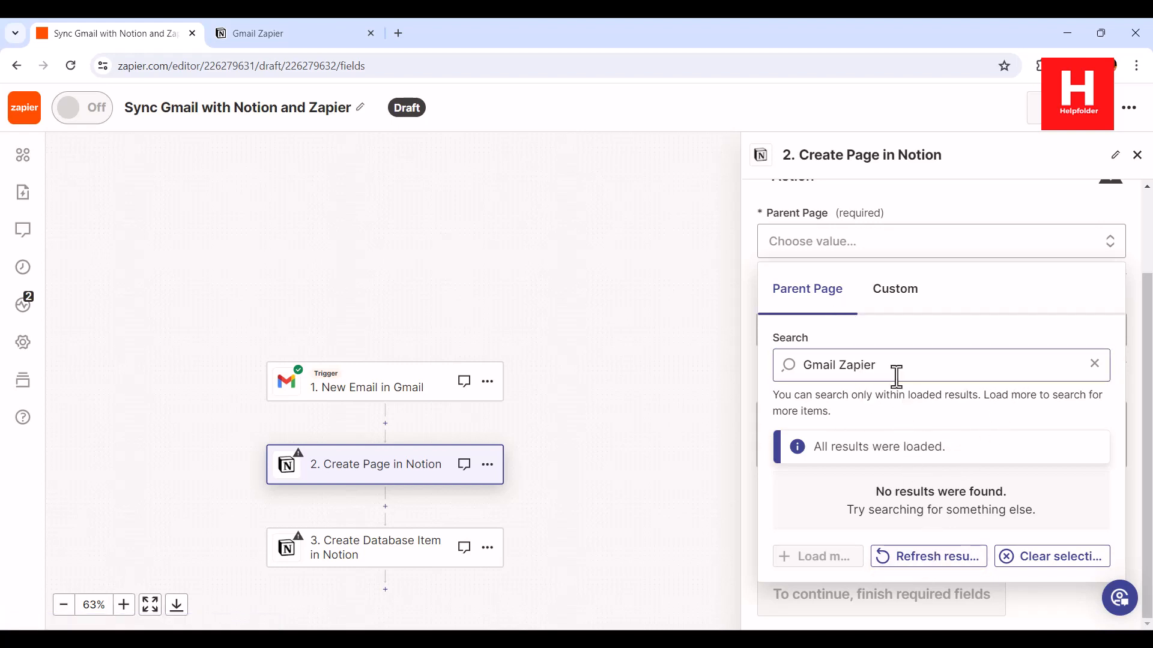
key("Escape")
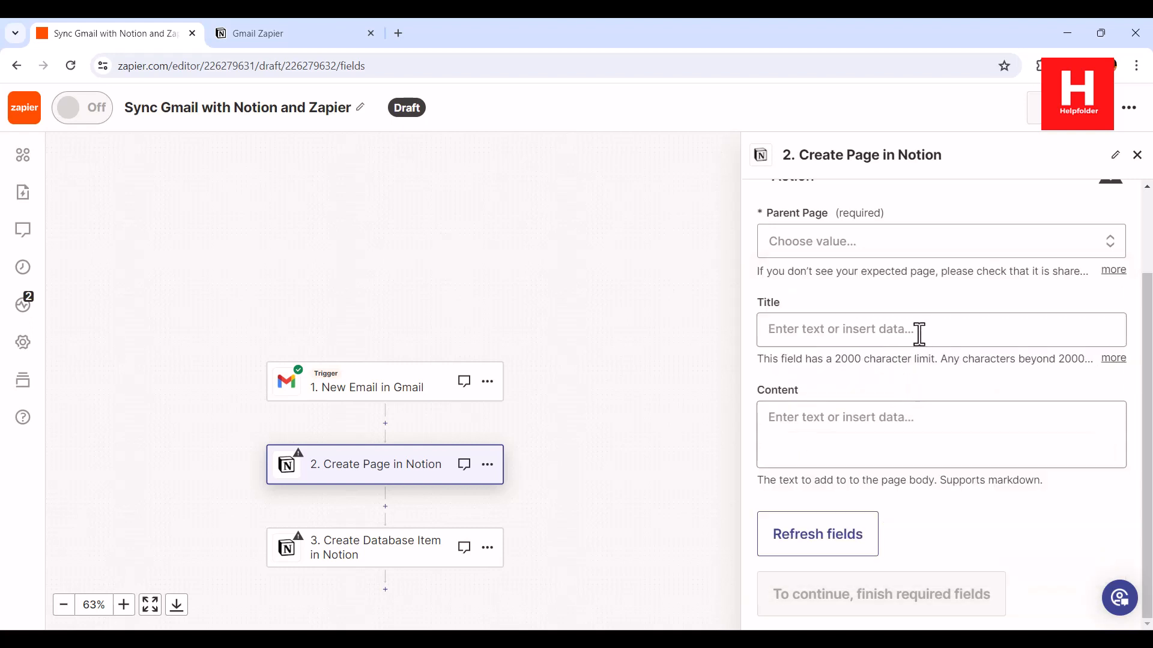
Reopen Parent Page, browse the Gmail data options, then refresh the action fields
left_click(863, 255)
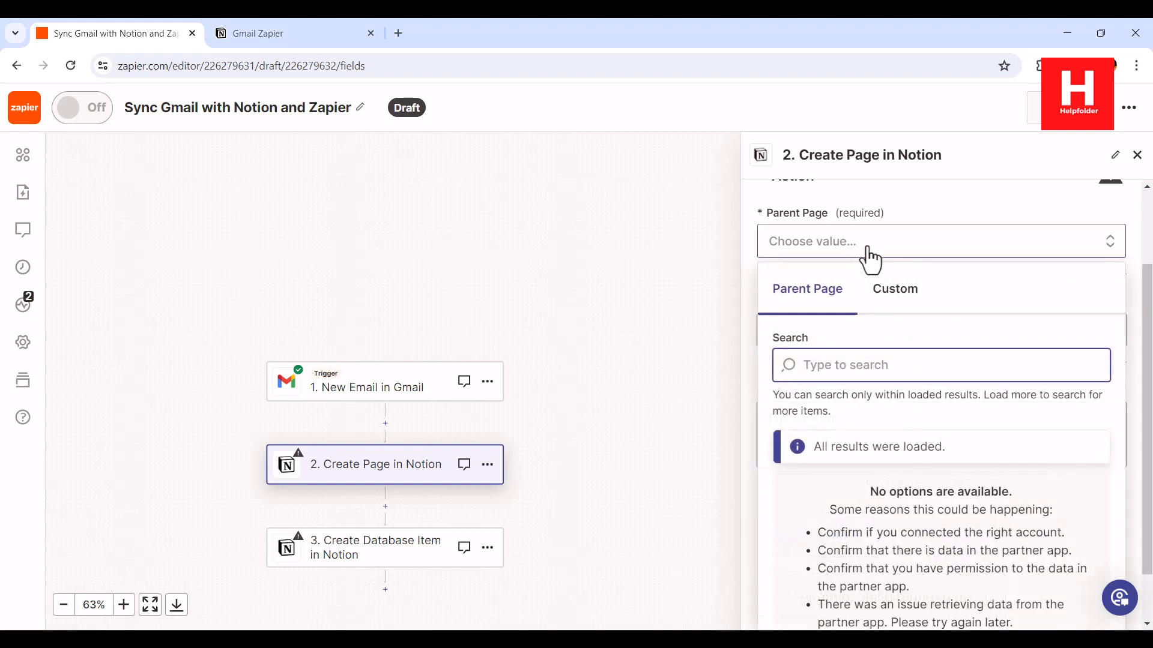
left_click(898, 291)
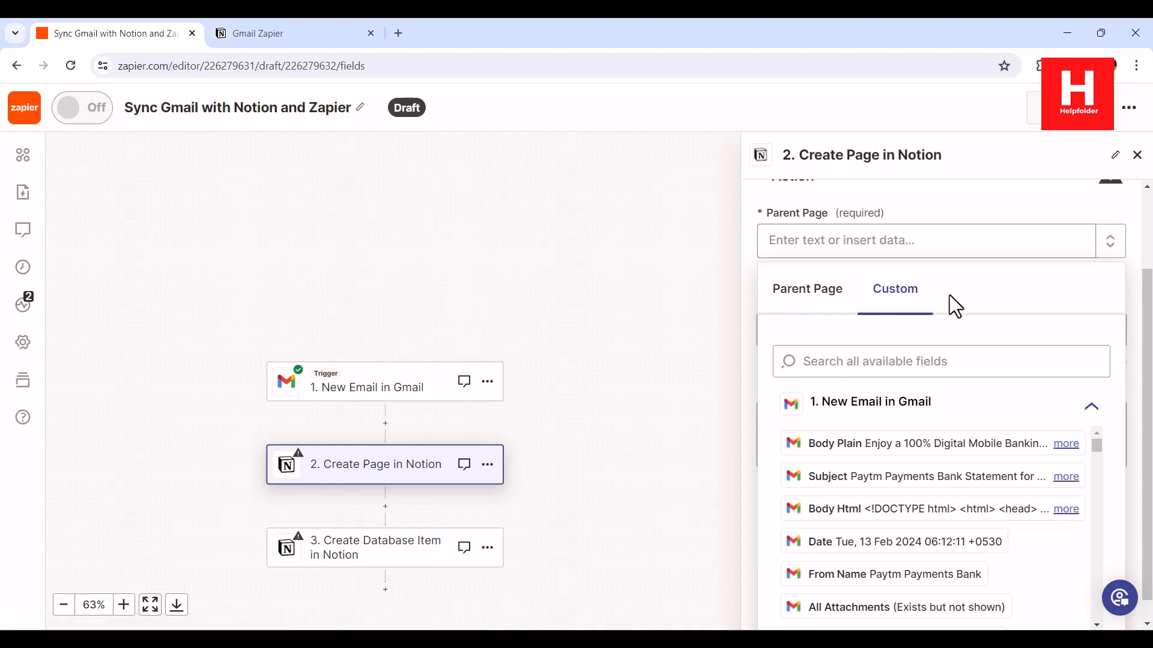
scroll(985, 300, "up", 3)
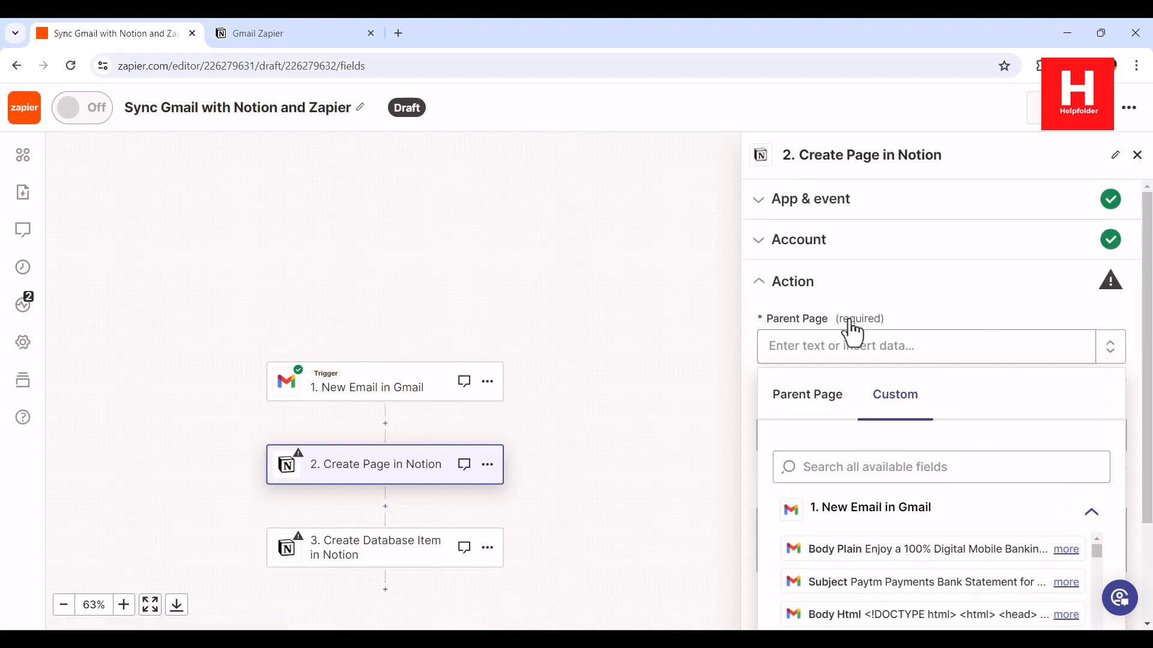
scroll(979, 397, "down", 2)
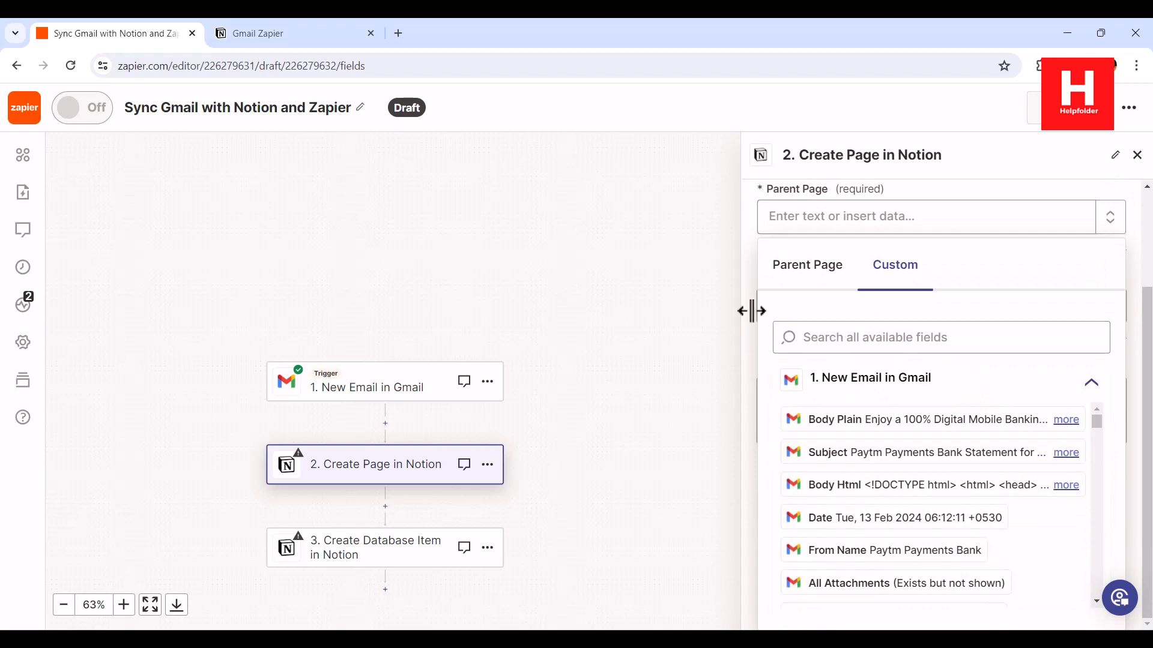
left_click(743, 369)
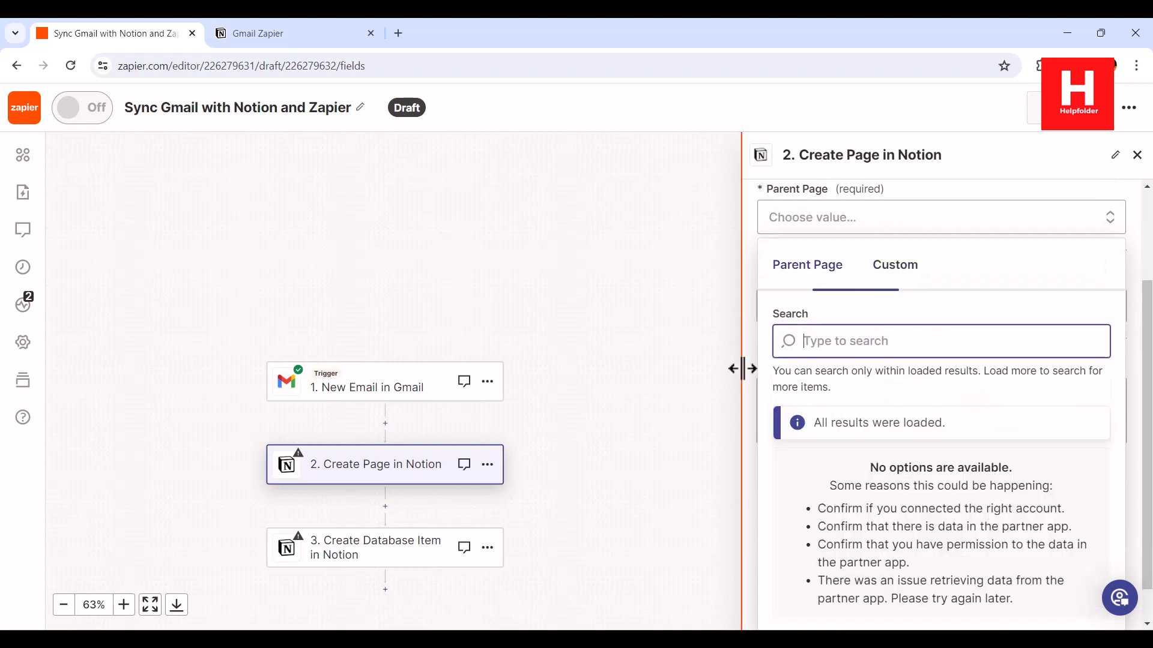
left_click(1142, 254)
scroll(1083, 319, "up", 2)
scroll(1083, 319, "down", 2)
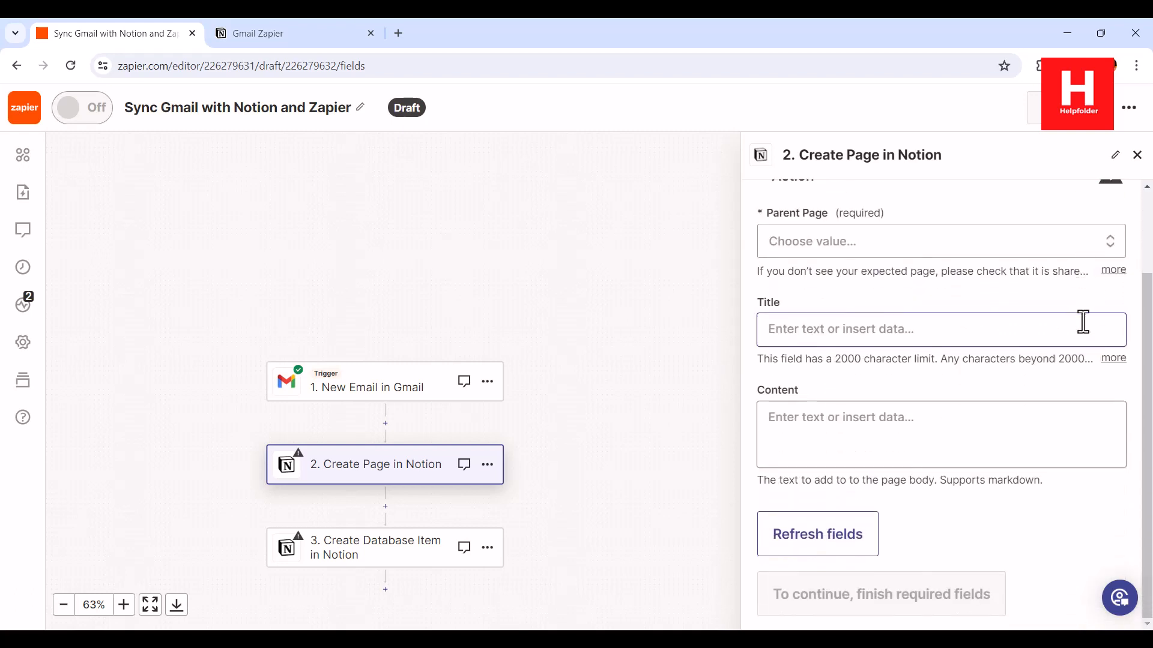
left_click(833, 542)
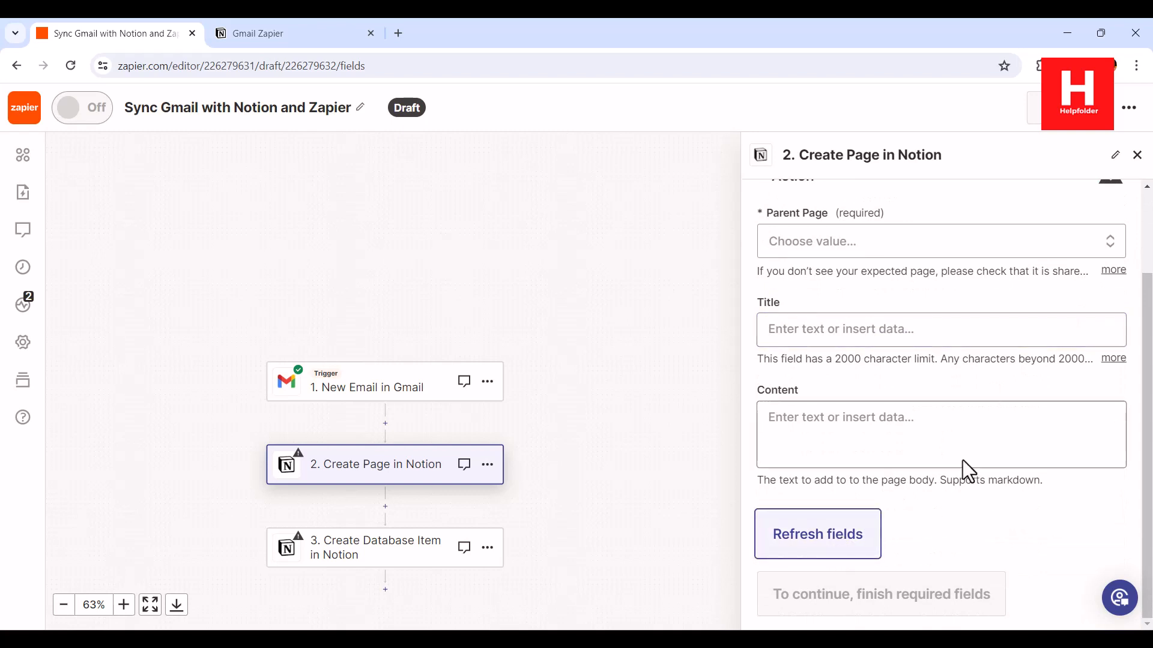
Reload the Parent Page results again and clear the parent page choice
left_click(1112, 243)
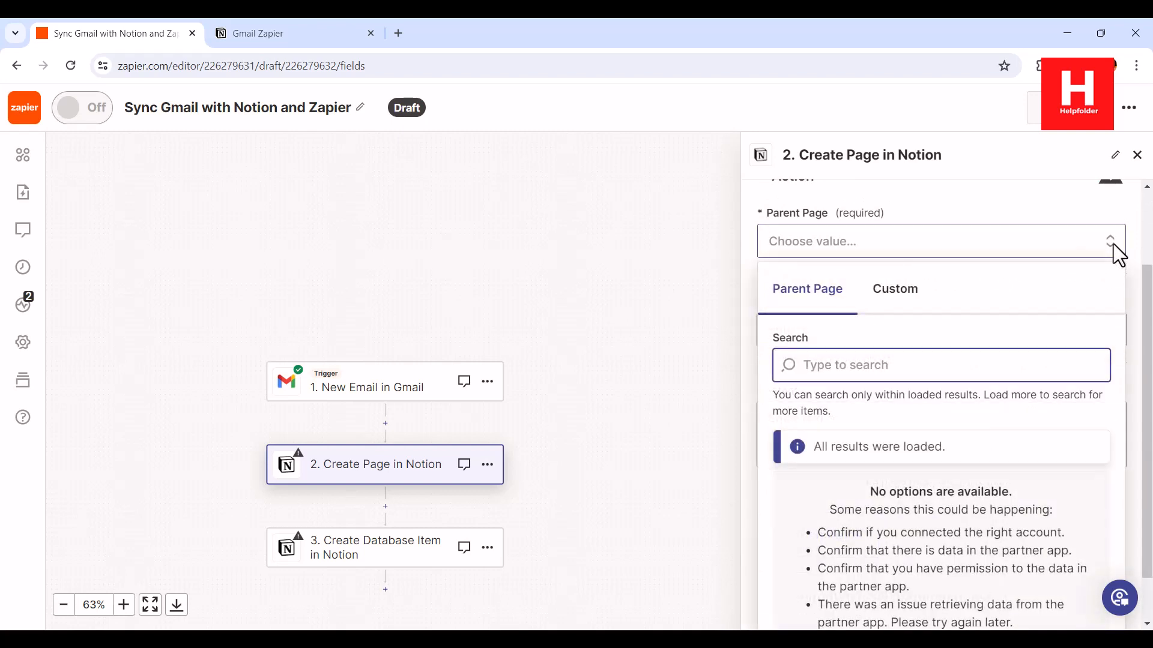
scroll(1060, 397, "down", 1)
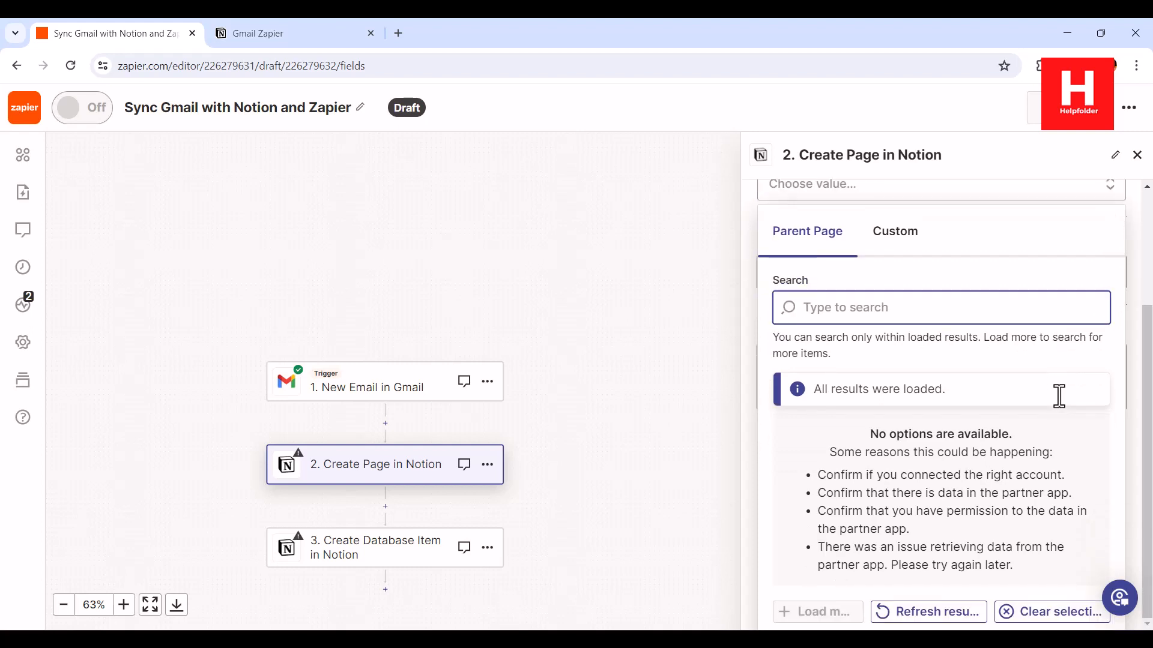
left_click_drag(855, 549, 869, 461)
left_click(935, 580)
left_click(937, 611)
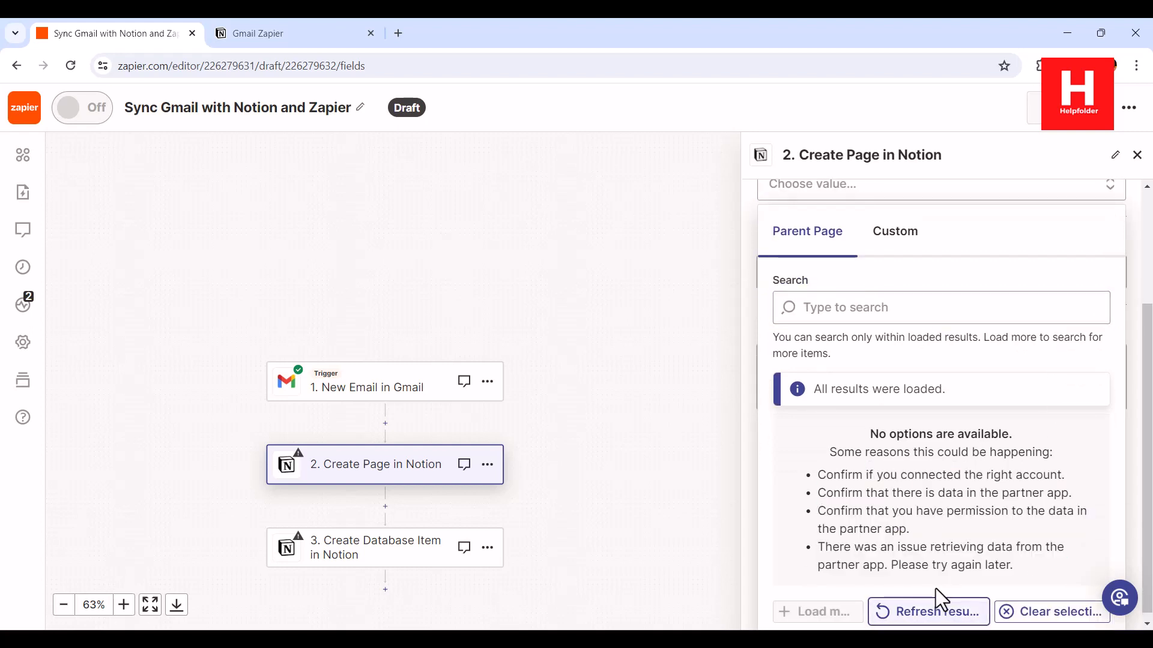
left_click(1028, 614)
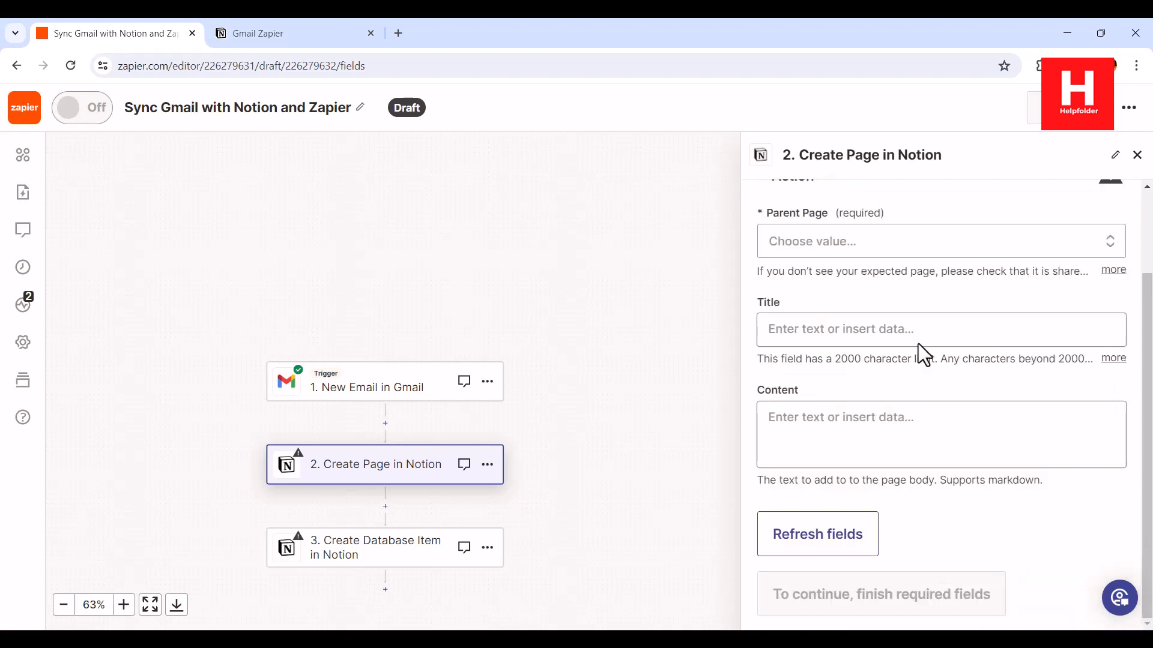
Refresh the Parent Page results once more, then close the still-empty list
left_click(1111, 242)
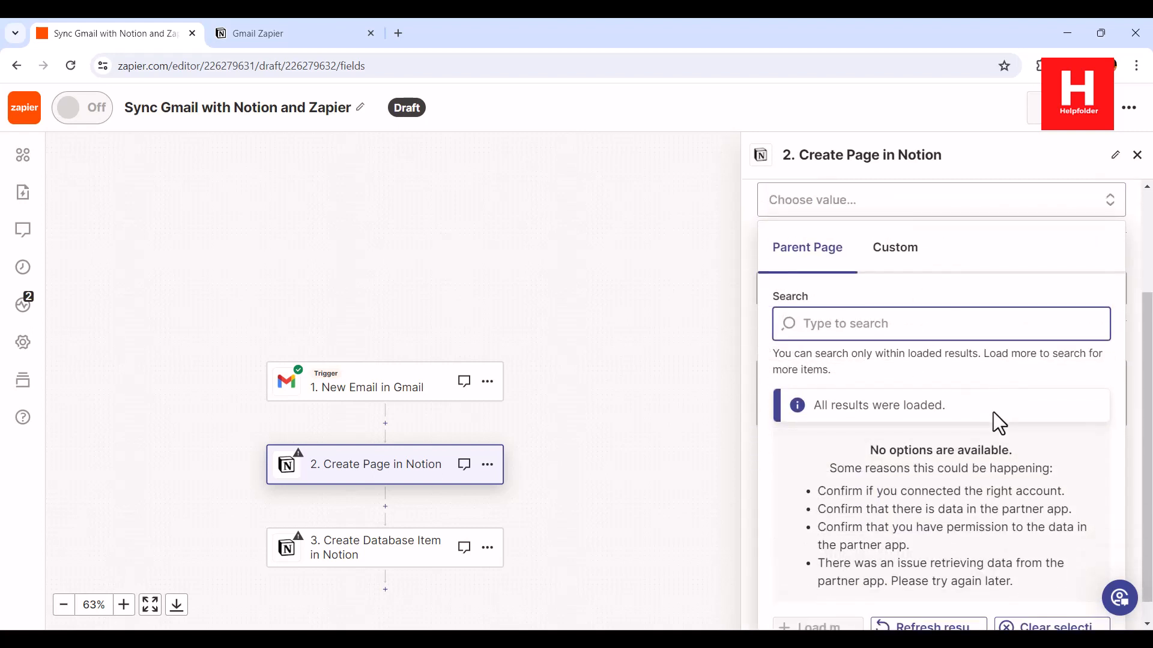
left_click(942, 606)
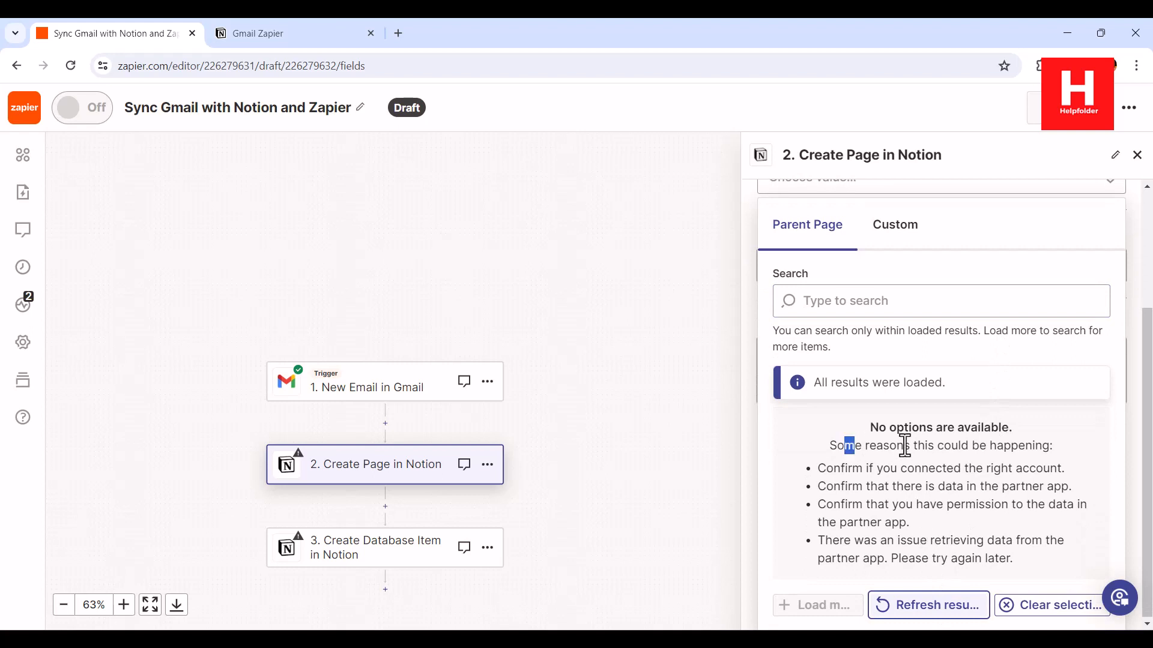
left_click_drag(842, 446, 1039, 446)
left_click_drag(891, 468, 1004, 528)
left_click(1001, 527)
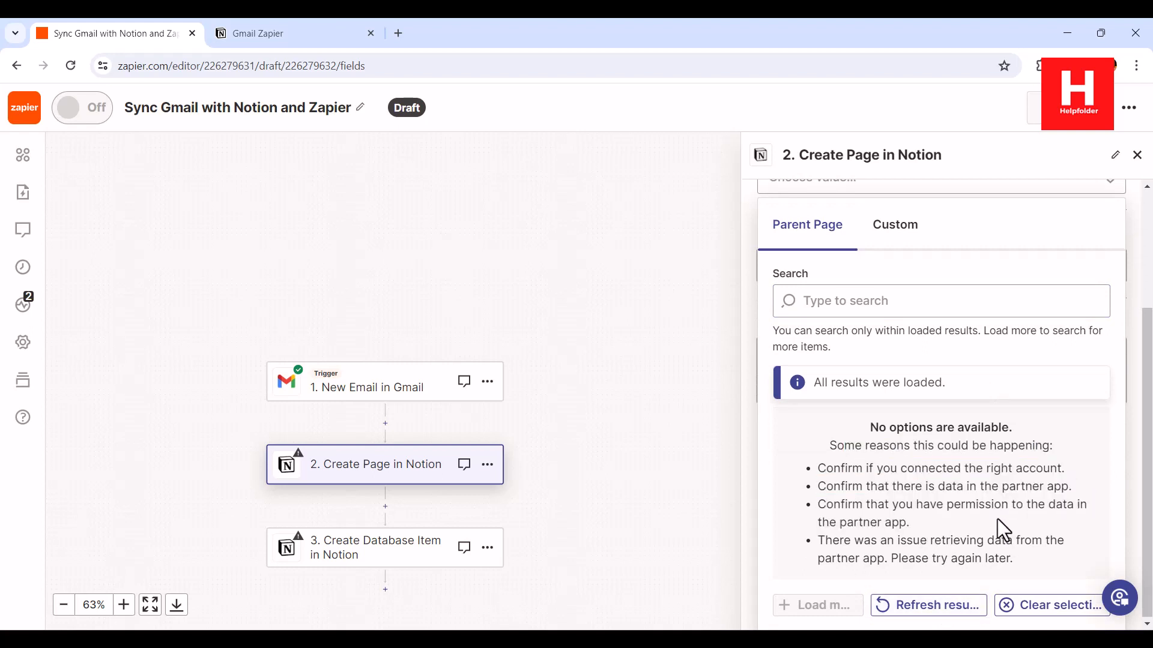
scroll(996, 516, "up", 3)
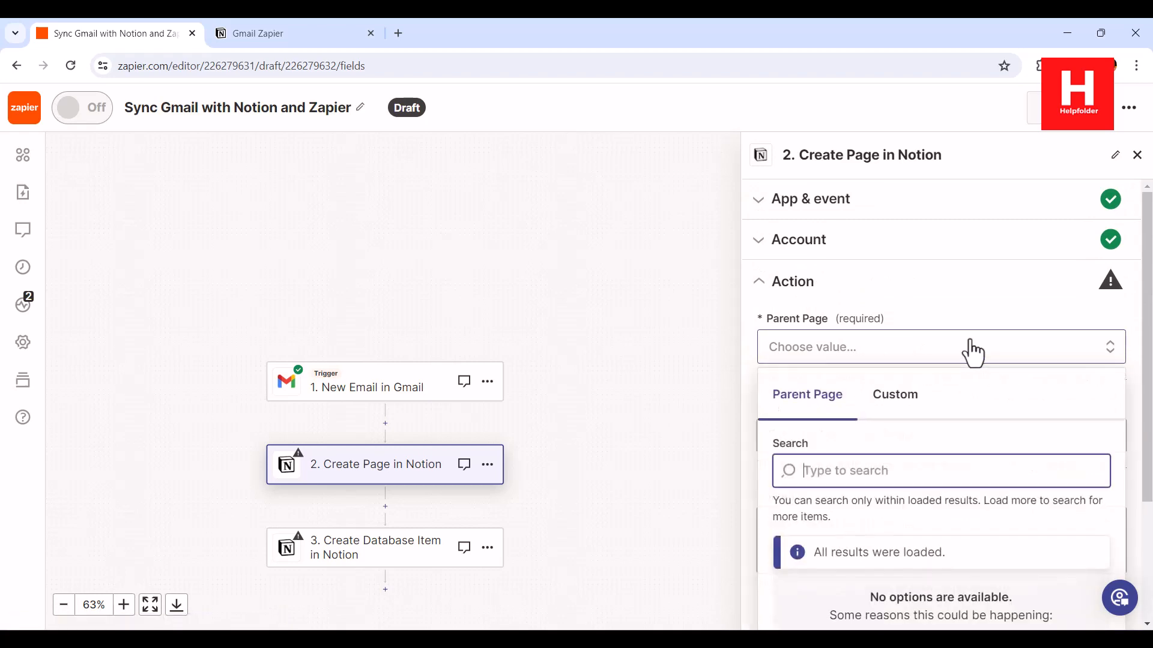
left_click(1049, 343)
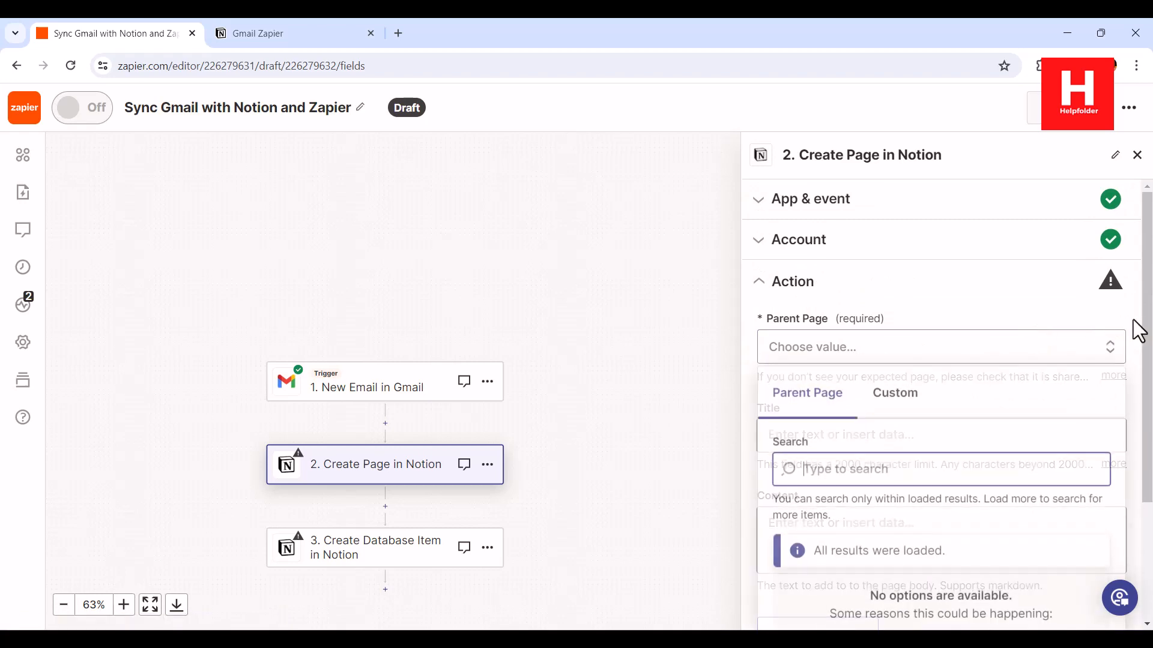
left_click(1130, 359)
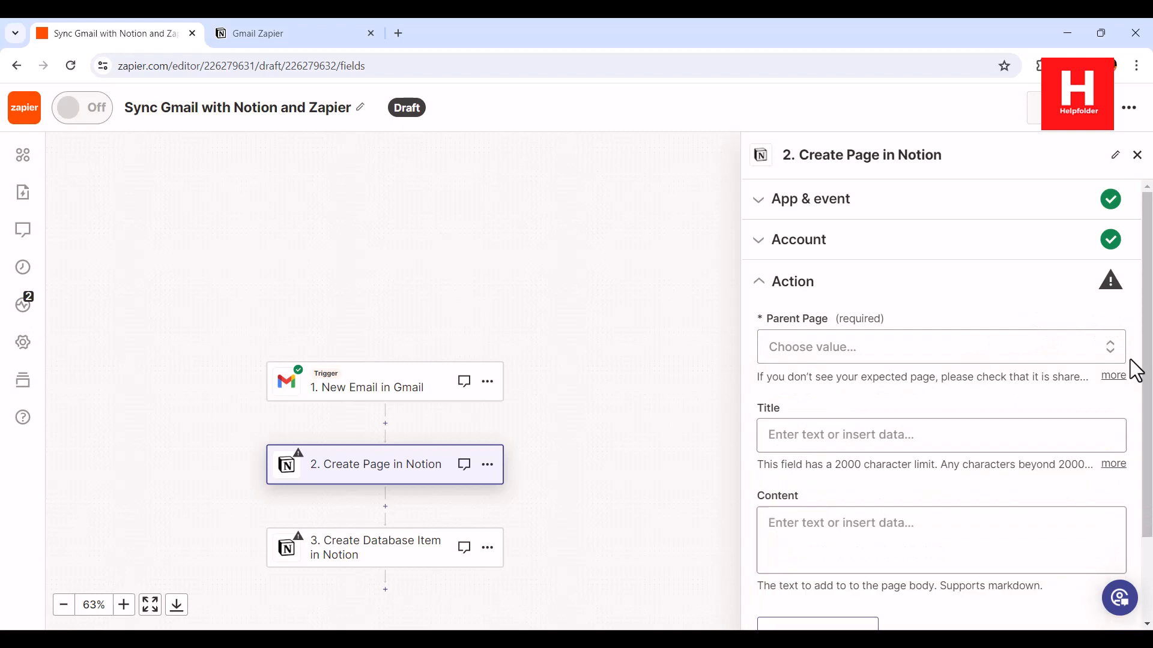
Insert the Gmail From Name into the Title field and the Subject into Content
left_click(944, 430)
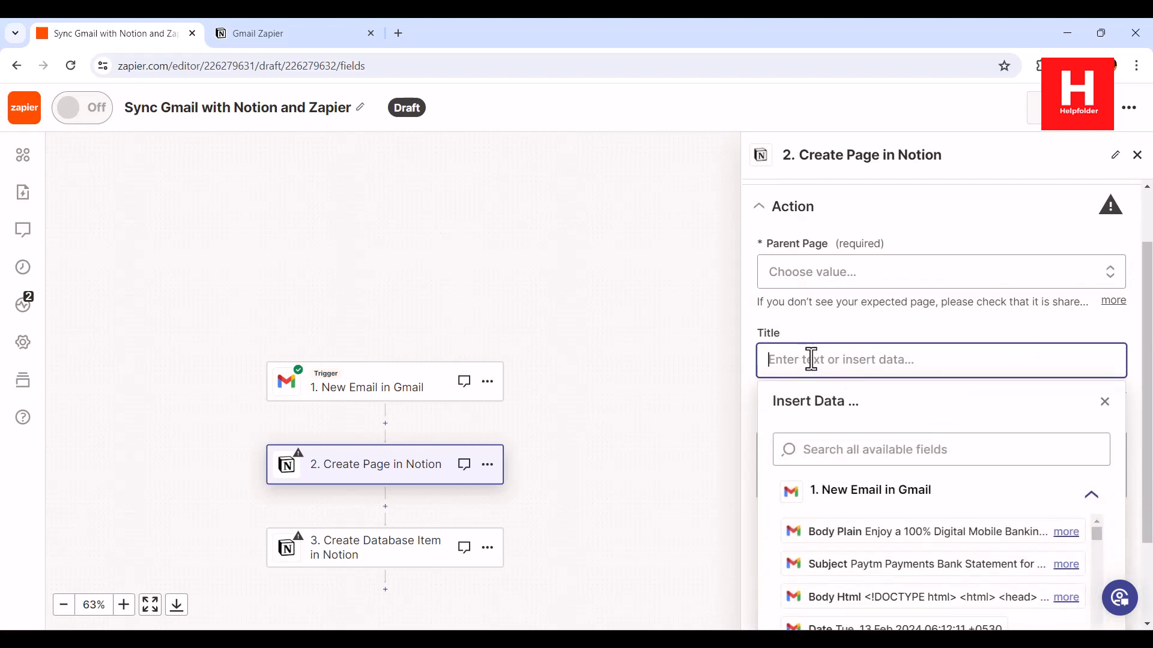
scroll(911, 458, "down", 2)
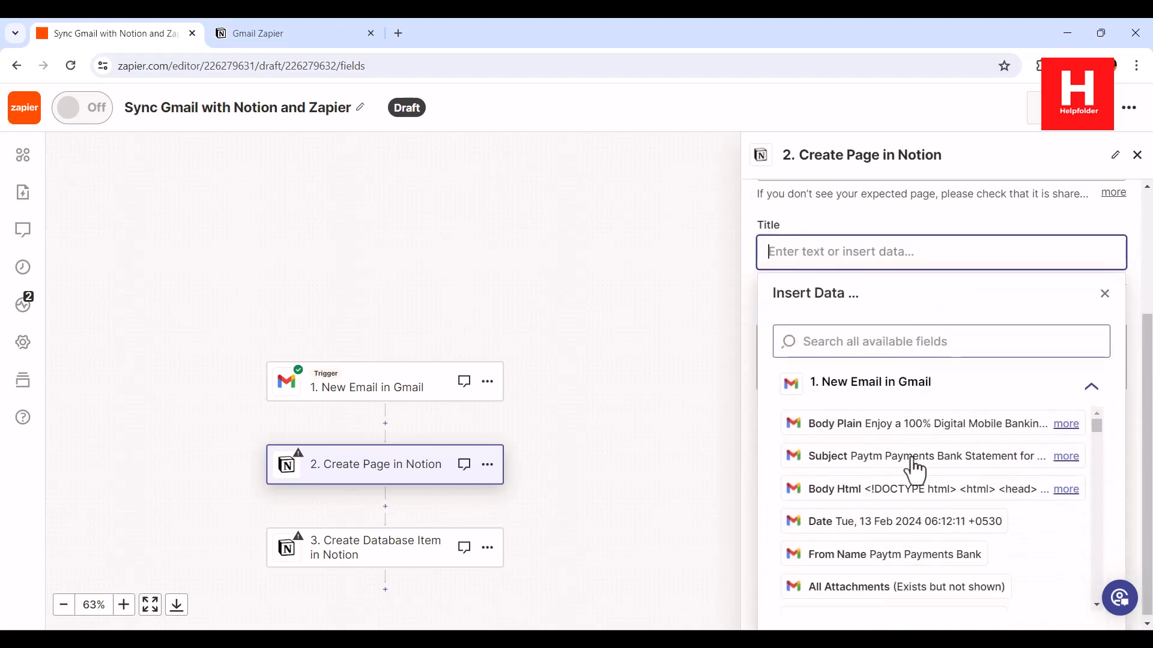
left_click(840, 552)
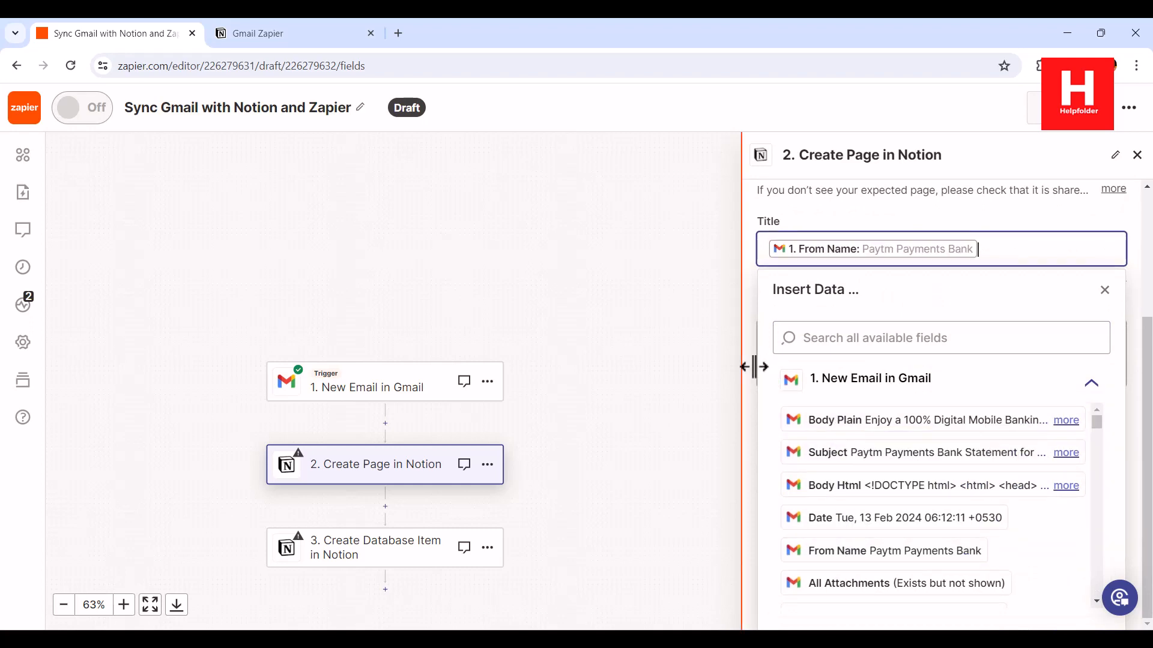
left_click(753, 366)
left_click(833, 445)
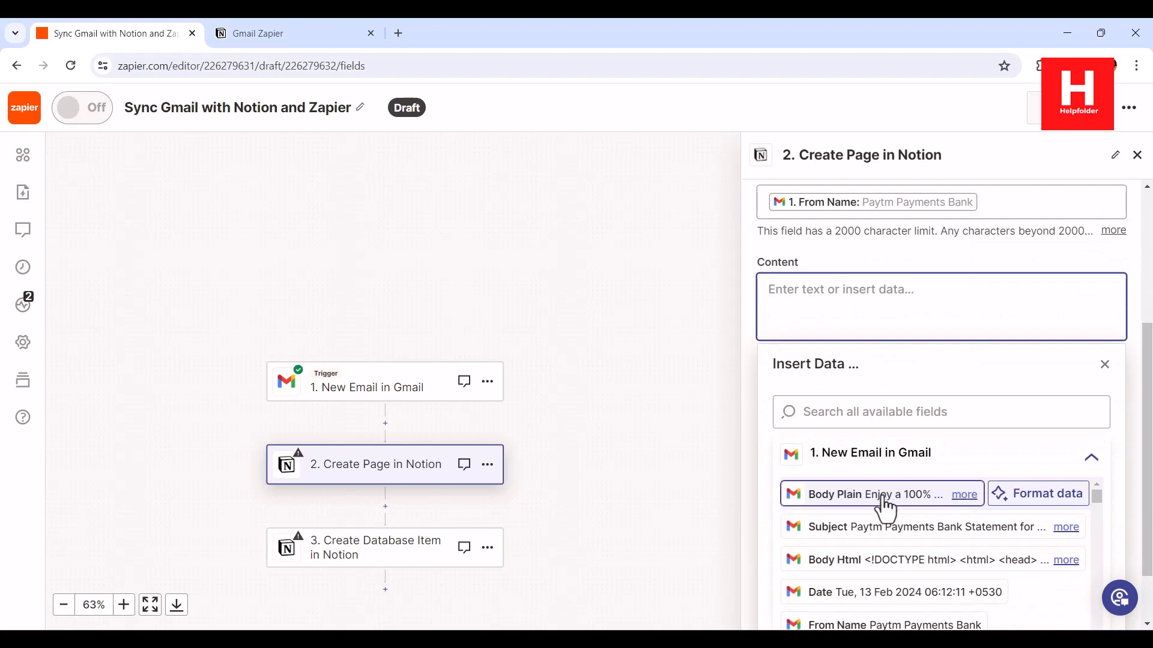
left_click(836, 527)
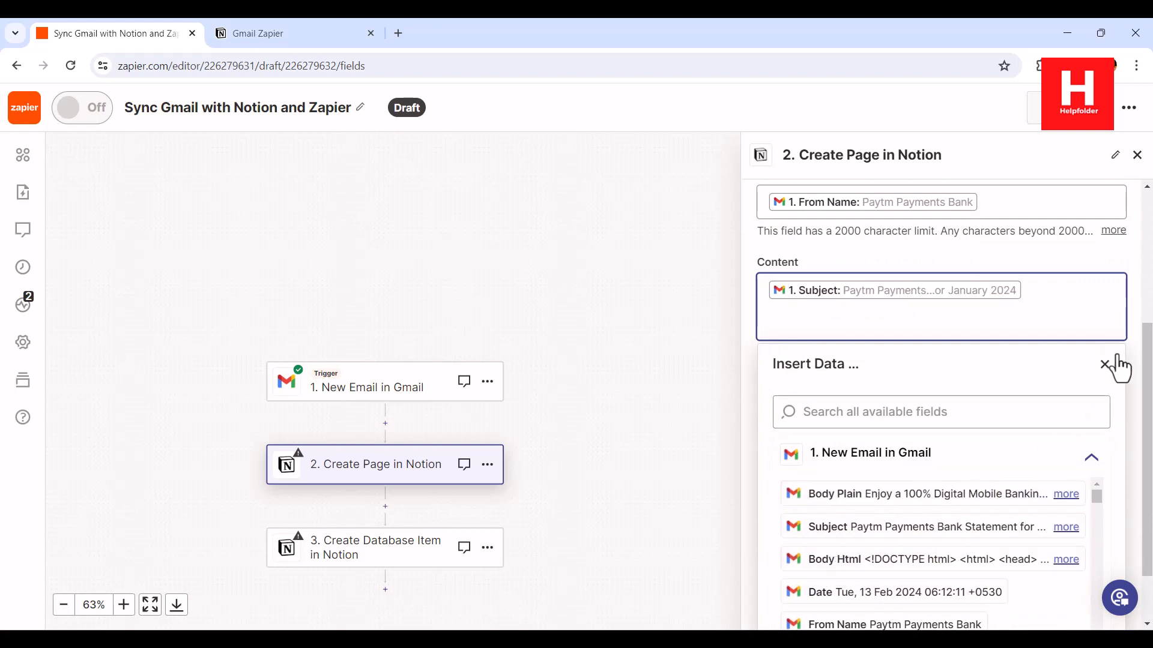
left_click(1140, 362)
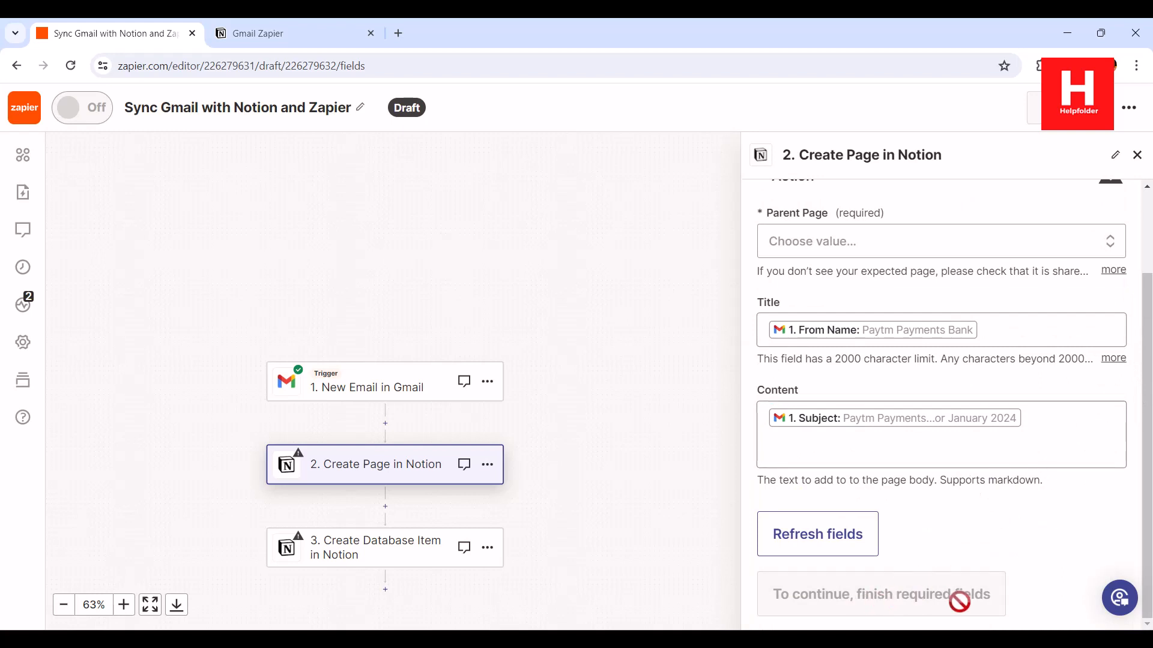
Recheck the empty Parent Page list and expand its full help text
left_click(818, 253)
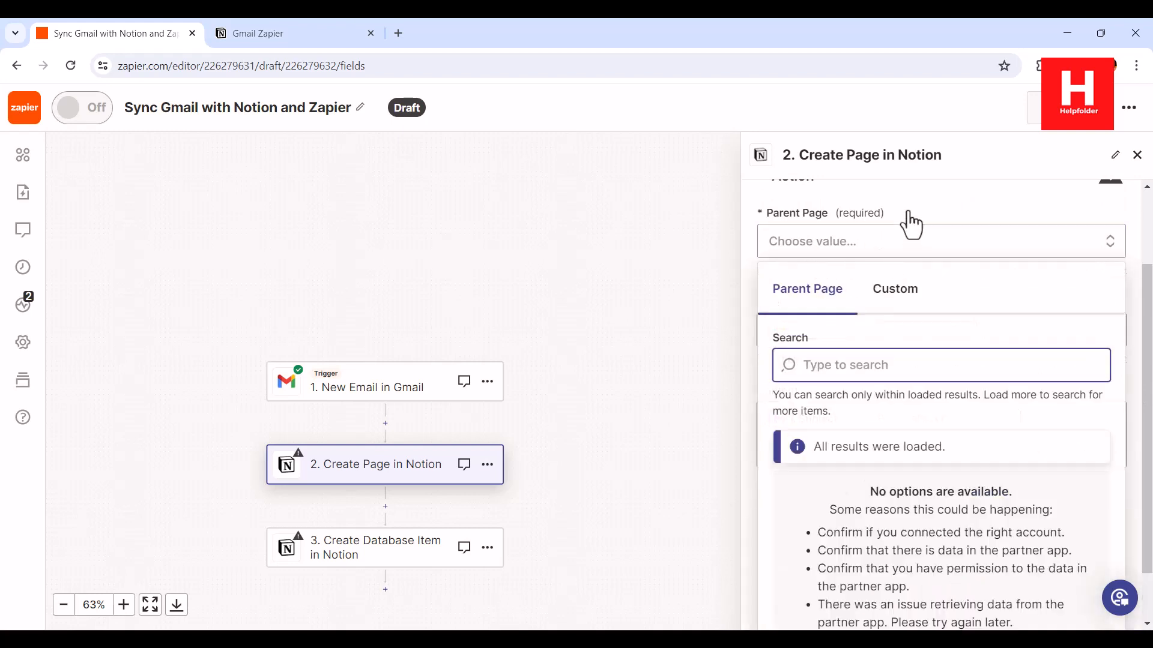
left_click(935, 243)
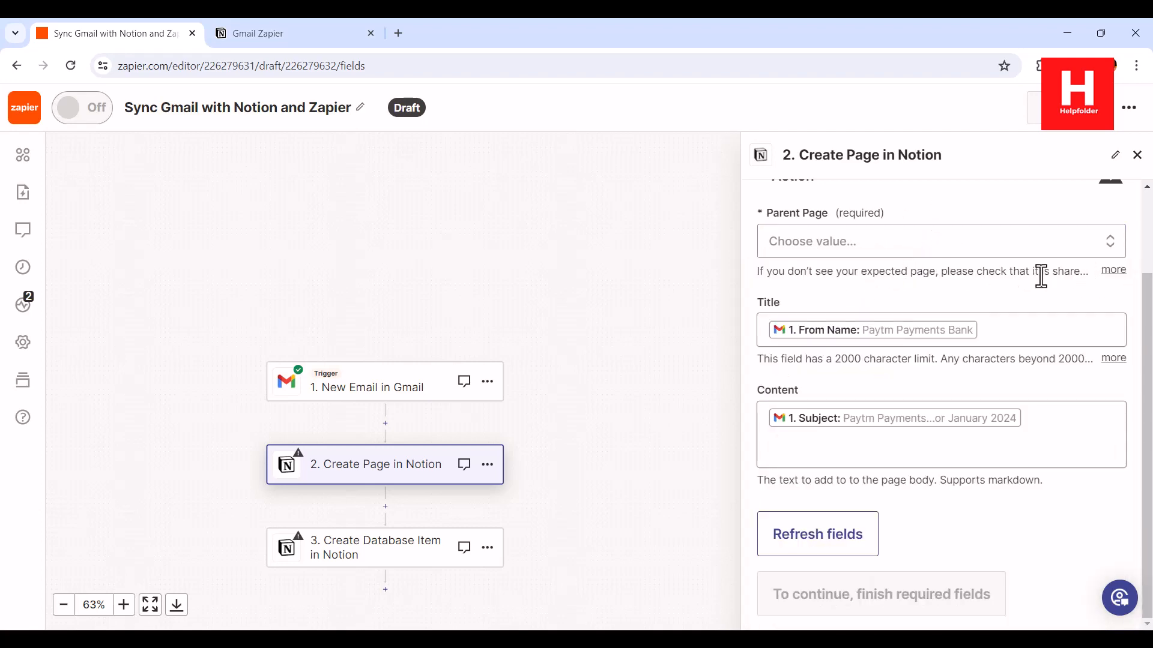
left_click(1113, 273)
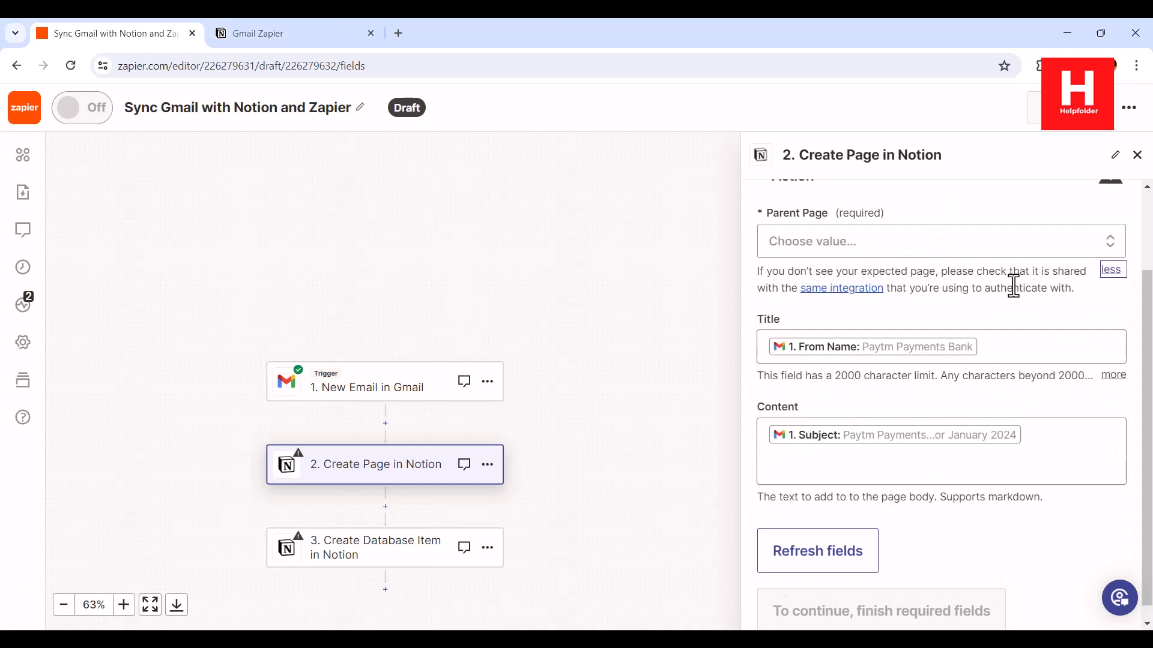
left_click(864, 291)
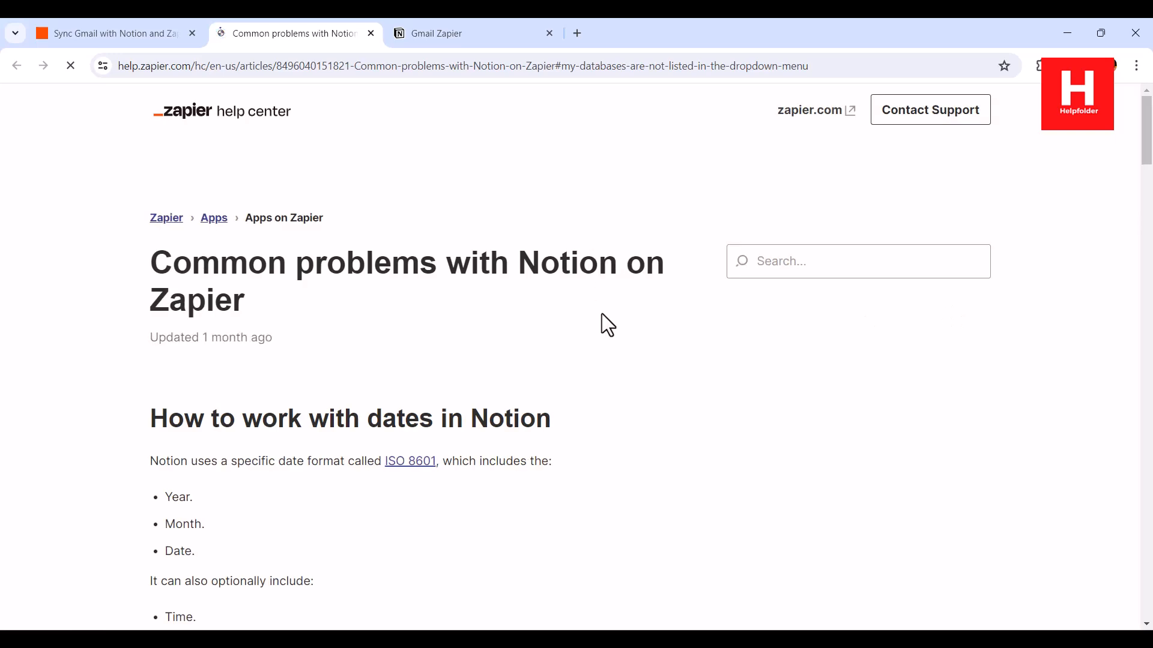
scroll(602, 313, "down", 8)
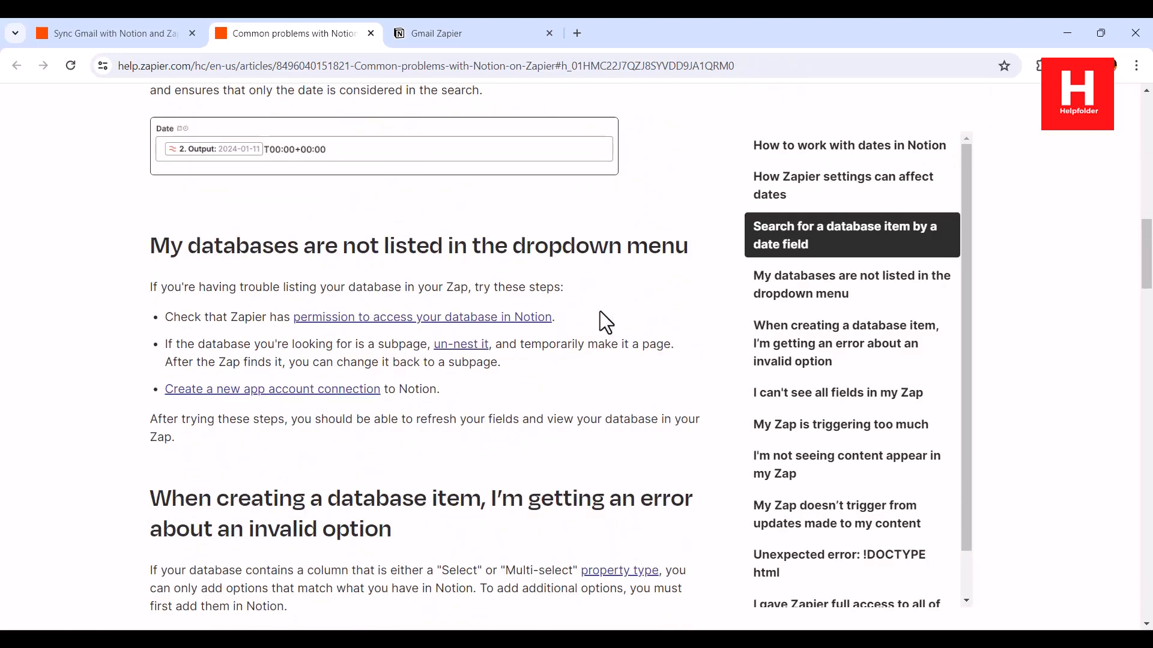
scroll(601, 312, "down", 13)
scroll(599, 311, "down", 20)
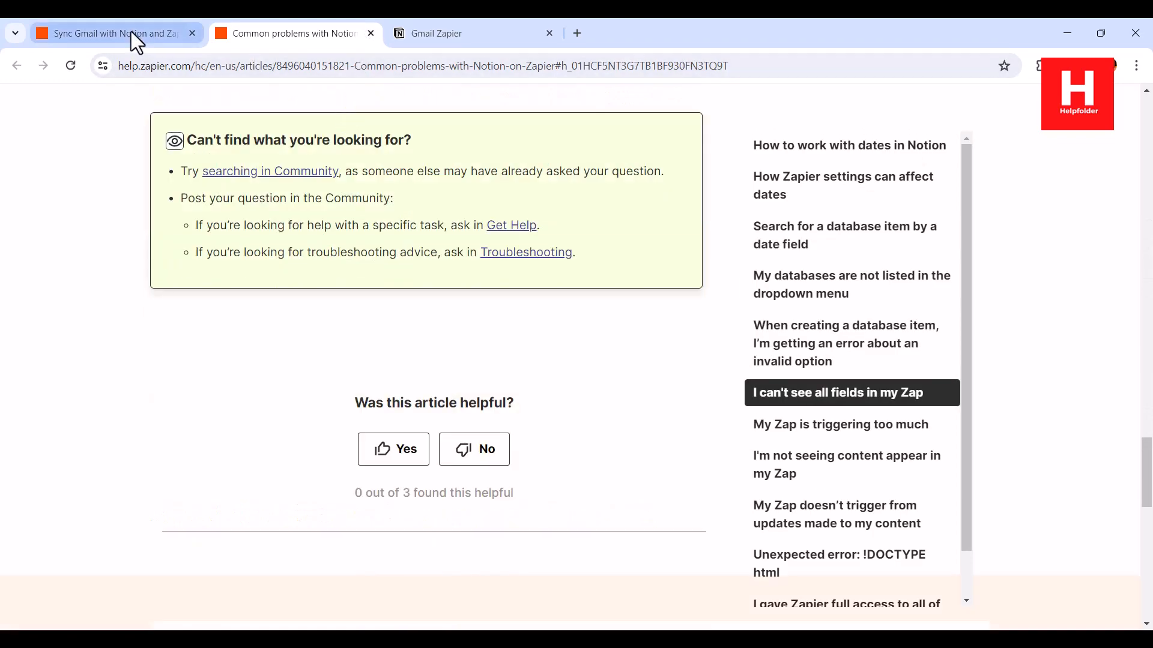
key("ctrl+w")
scroll(997, 305, "down", 1)
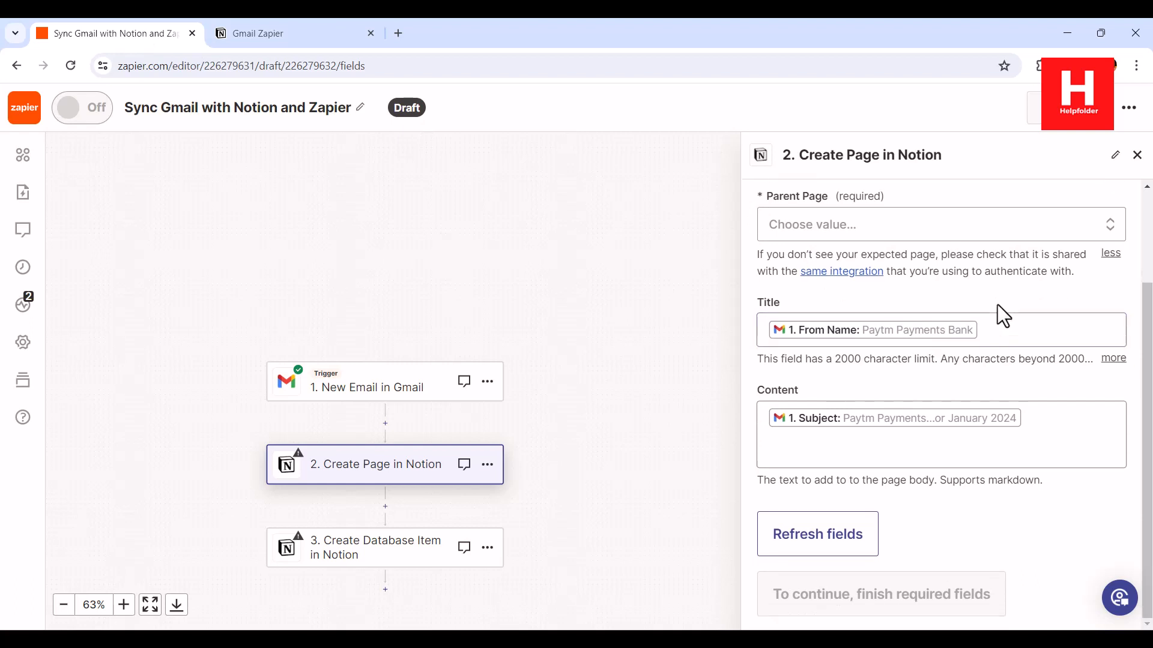
Reselect the same Notion workspace account in the step's account settings
scroll(996, 304, "up", 3)
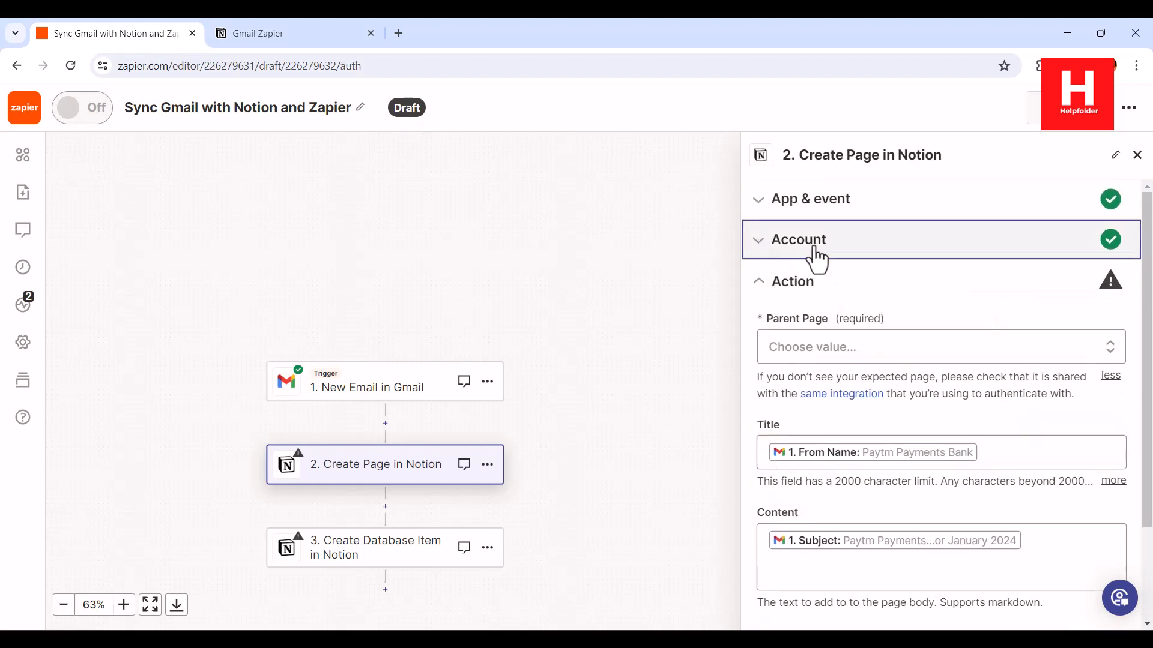
left_click(815, 252)
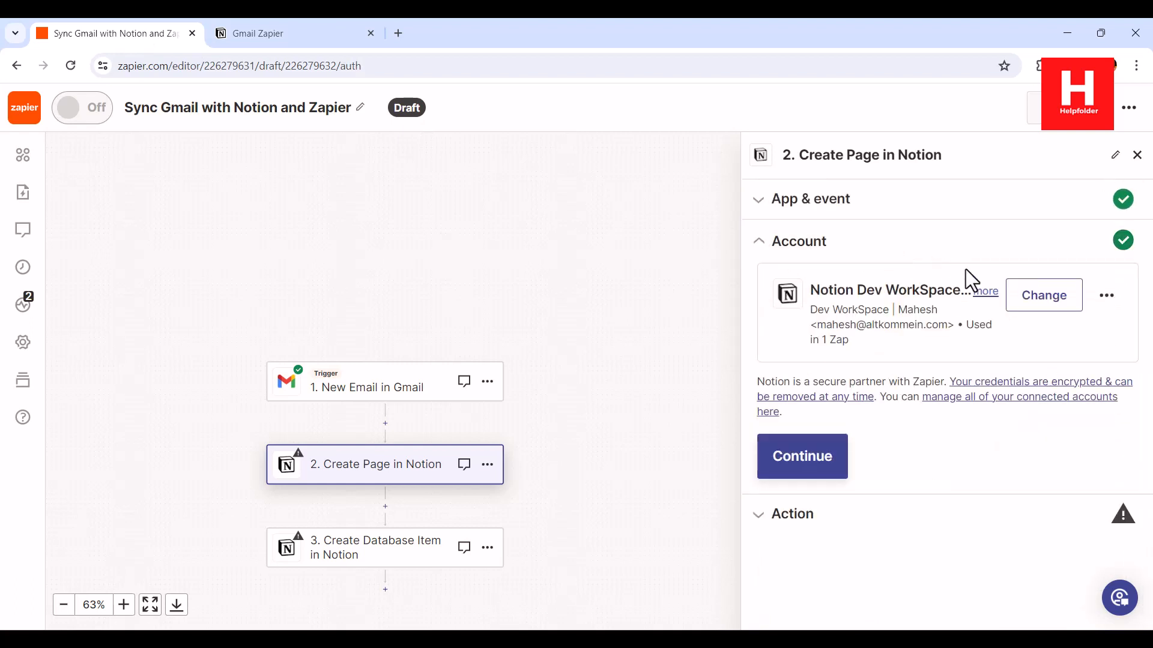
left_click(1043, 314)
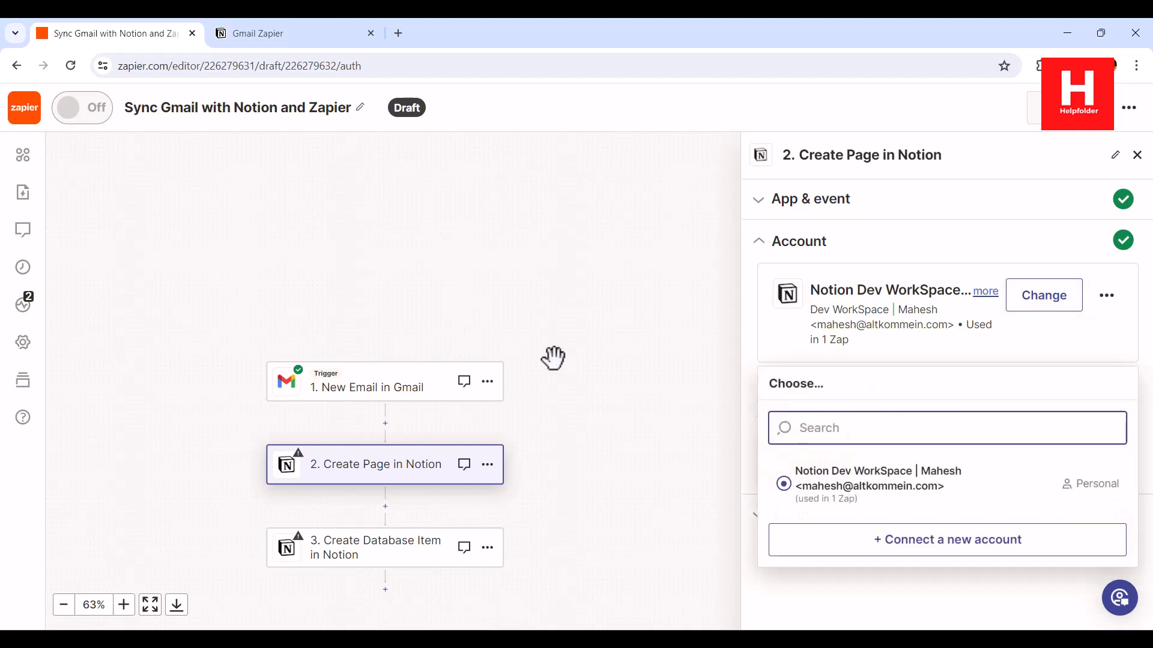
left_click(991, 487)
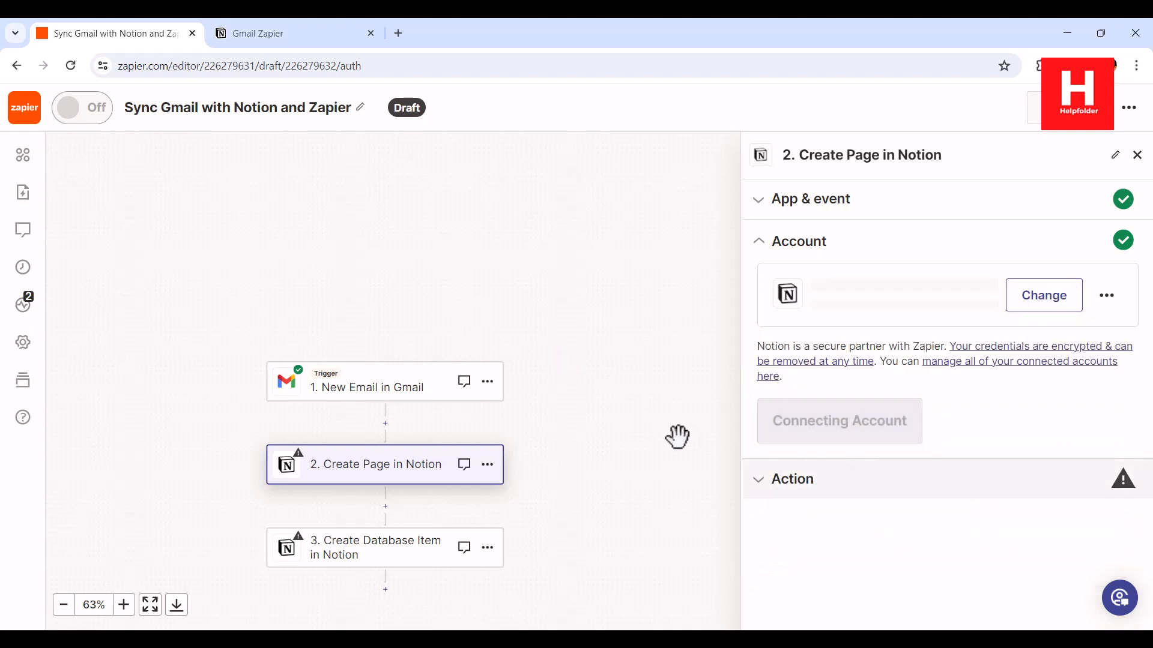
Open View Zaps for the Notion connection, then return to the editor tab
left_click(1110, 297)
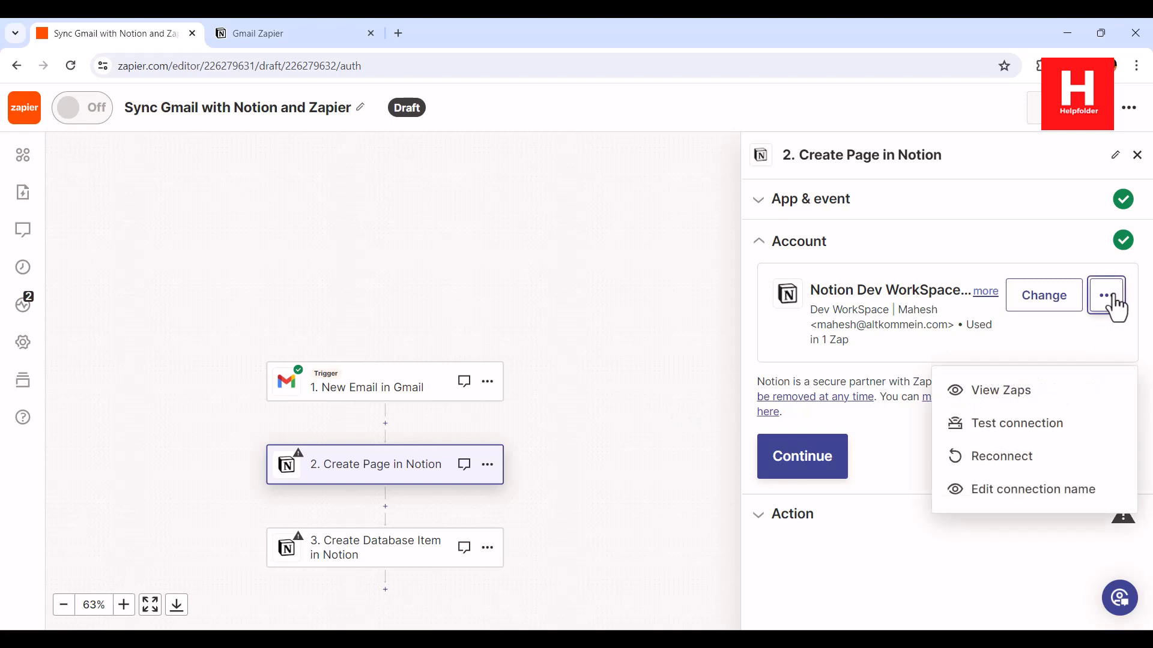
left_click(1037, 408)
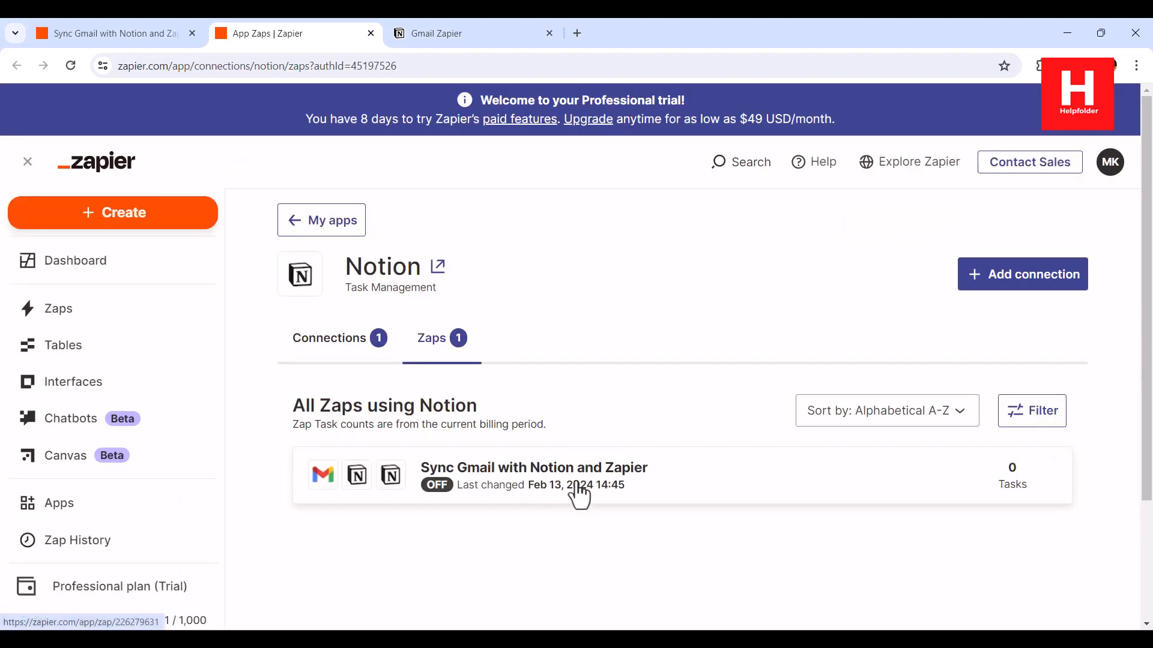
left_click(126, 33)
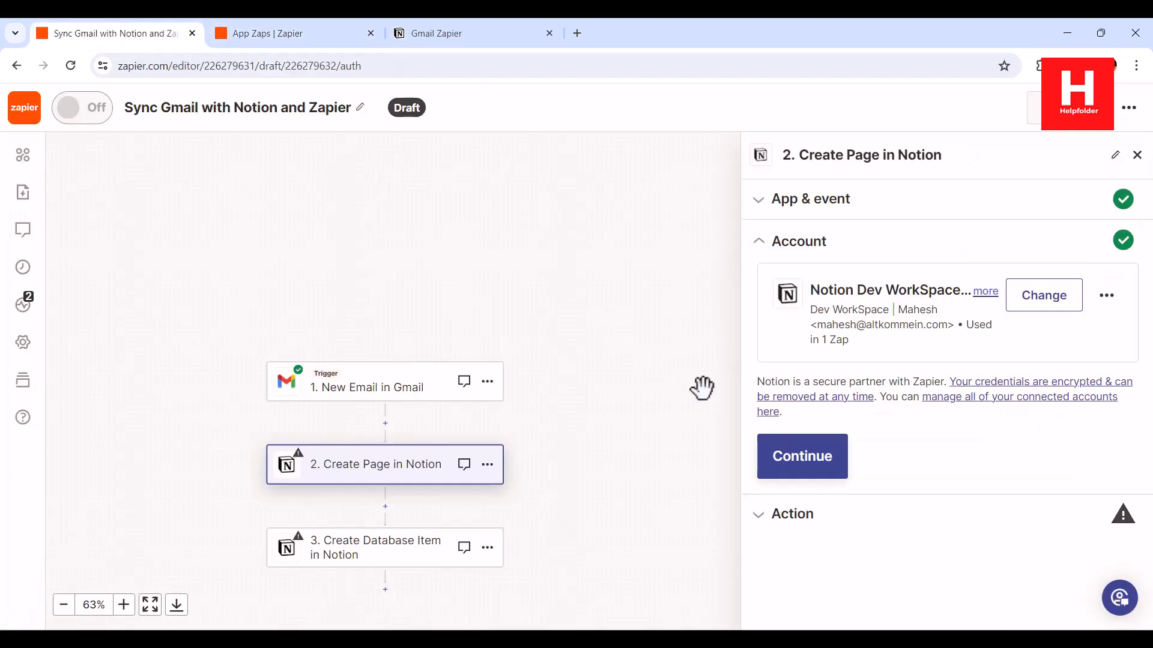
Continue to the action fields and search Parent Page for Gmail Zapier, finding no results
left_click(819, 459)
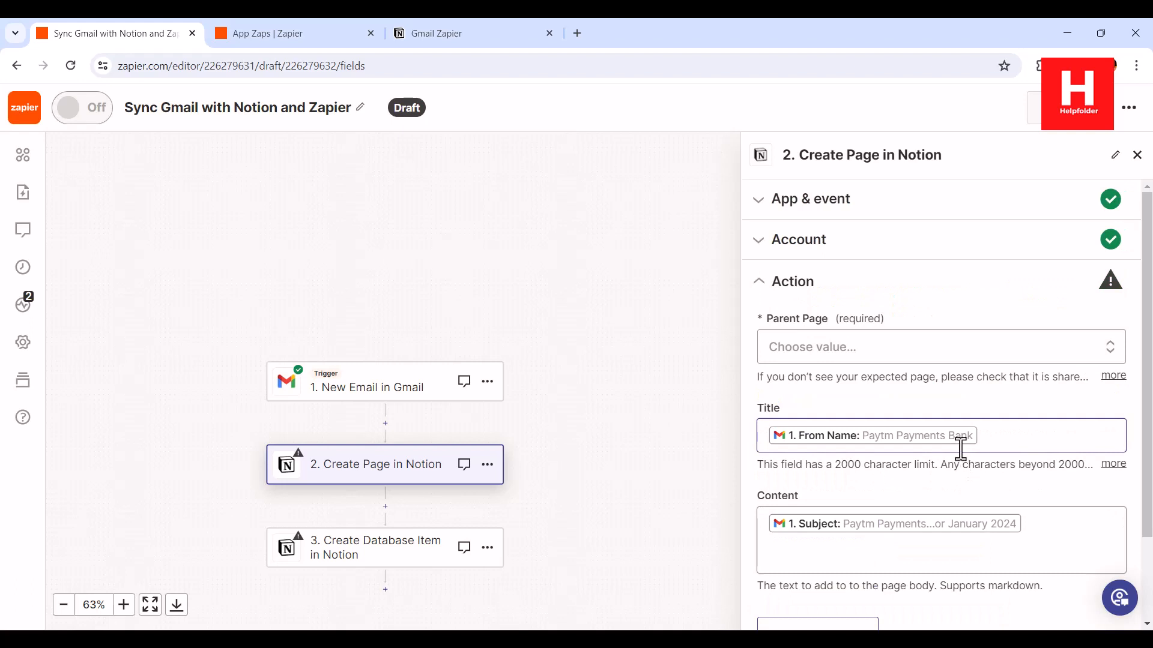
left_click(1109, 348)
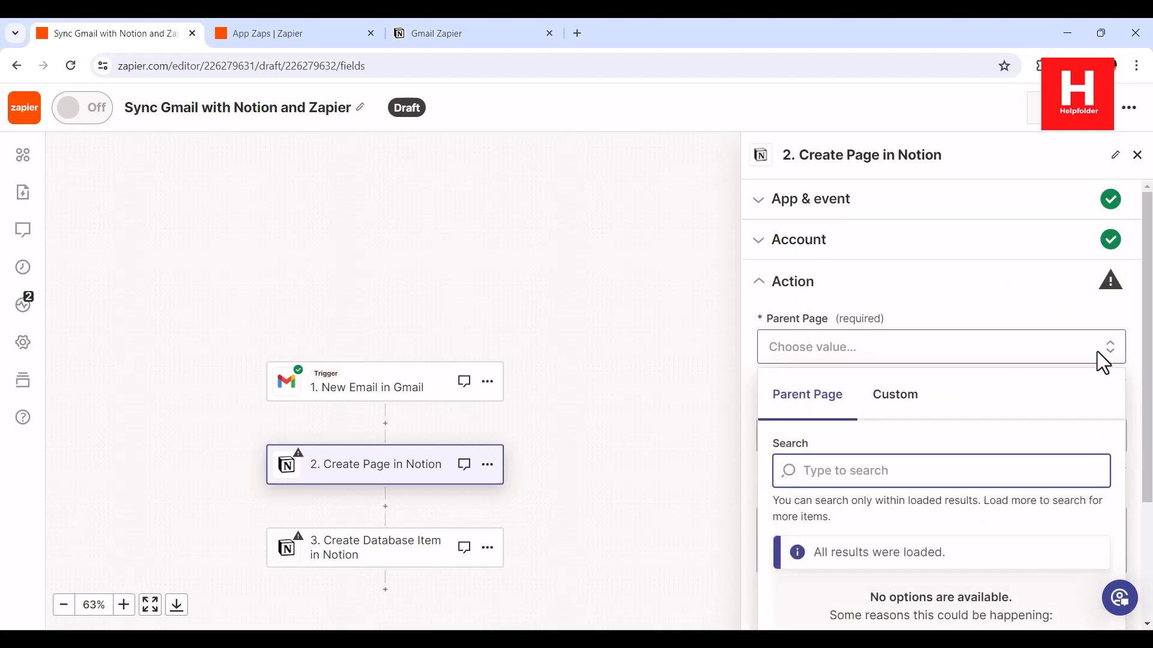
type("Gmail Zapier")
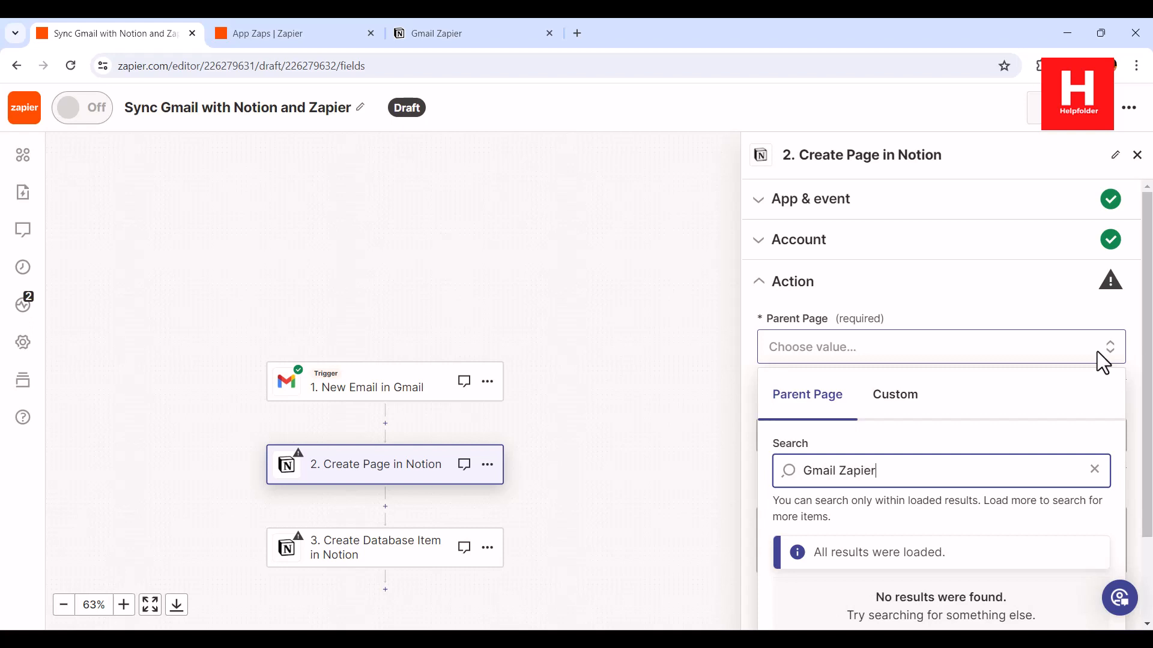
left_click(1097, 351)
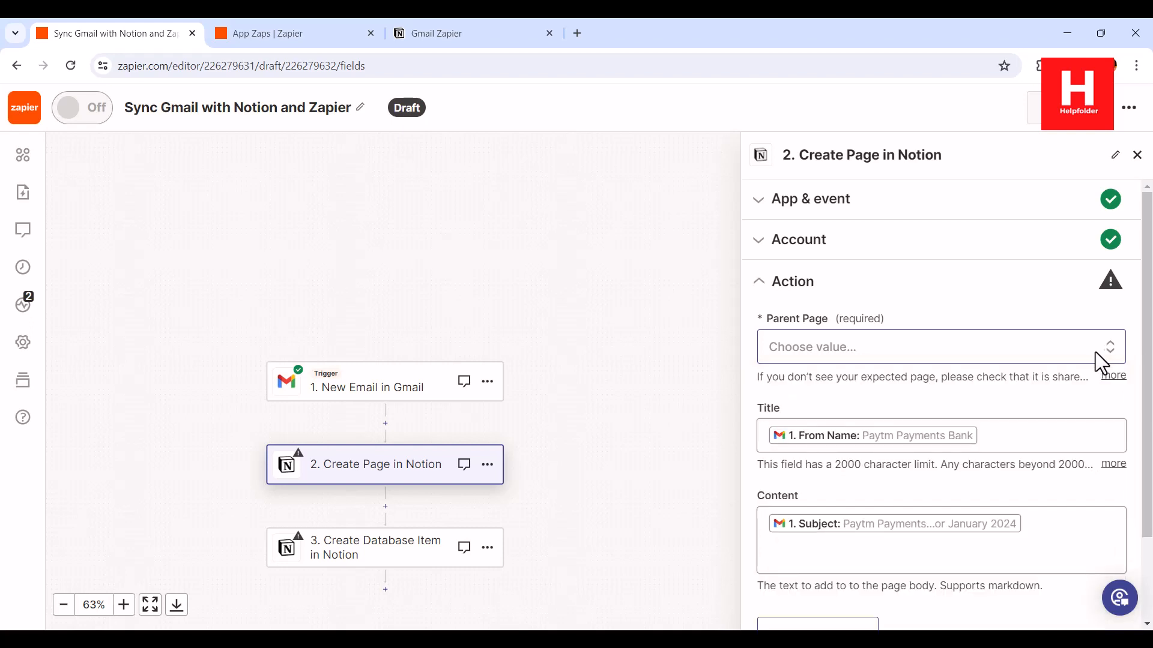
scroll(1072, 385, "down", 2)
scroll(1072, 372, "up", 1)
Set step 2 to Create Database Item in Notion, targeting the 'Gmail Zapier' database
scroll(1069, 384, "down", 1)
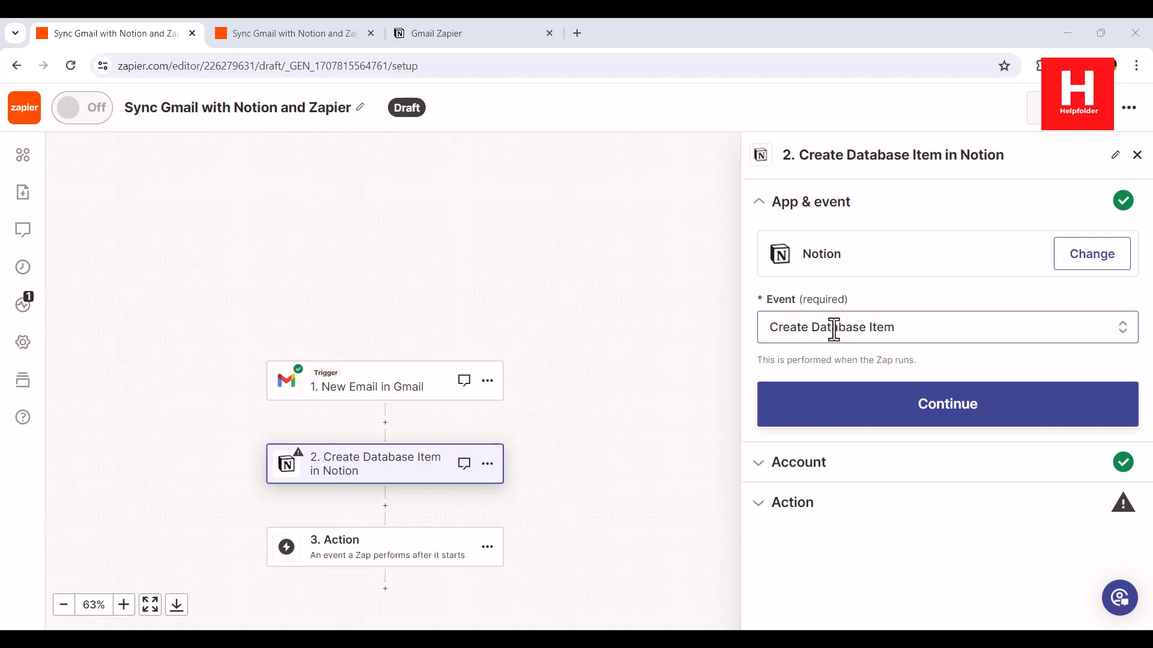
left_click(952, 420)
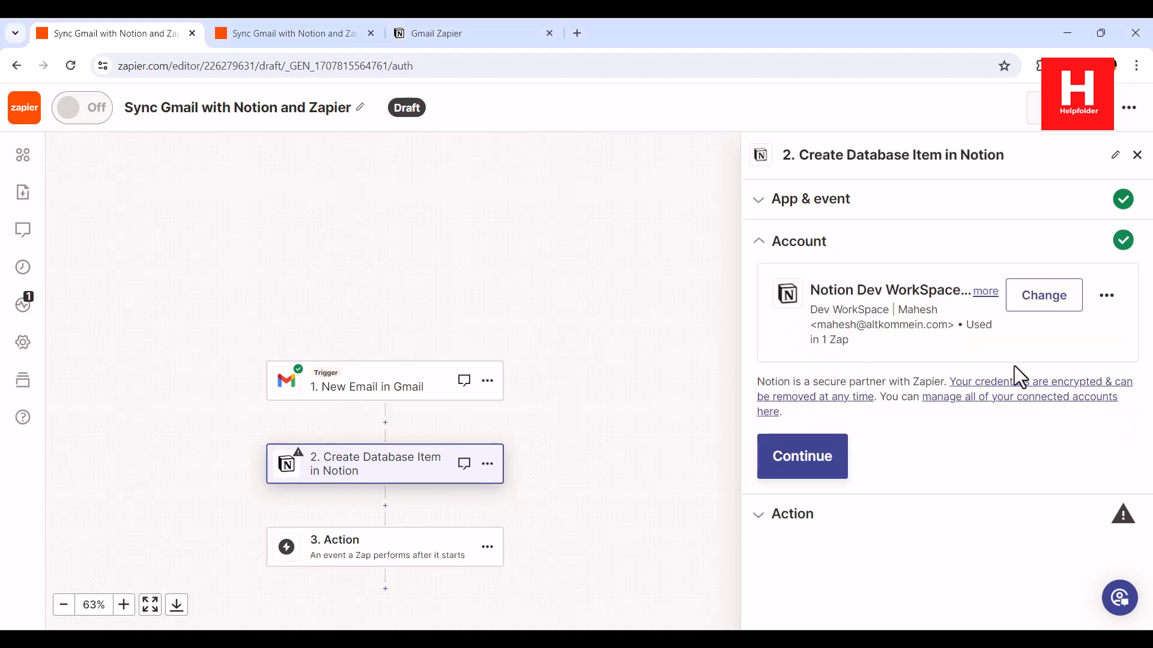
left_click(804, 455)
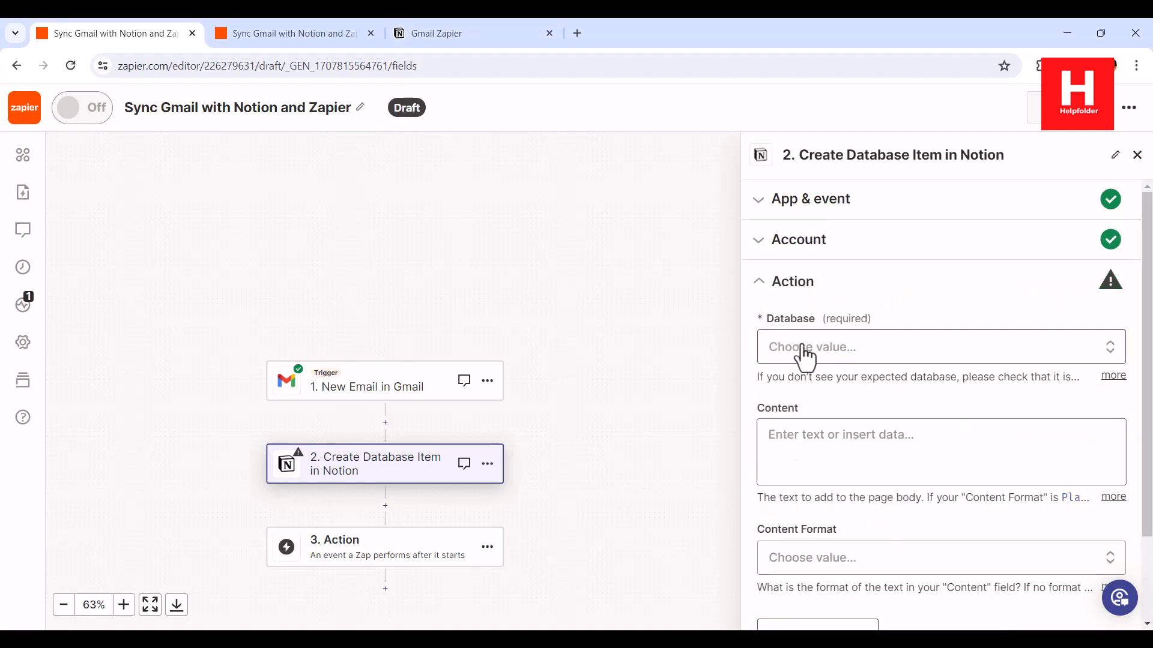
left_click(836, 356)
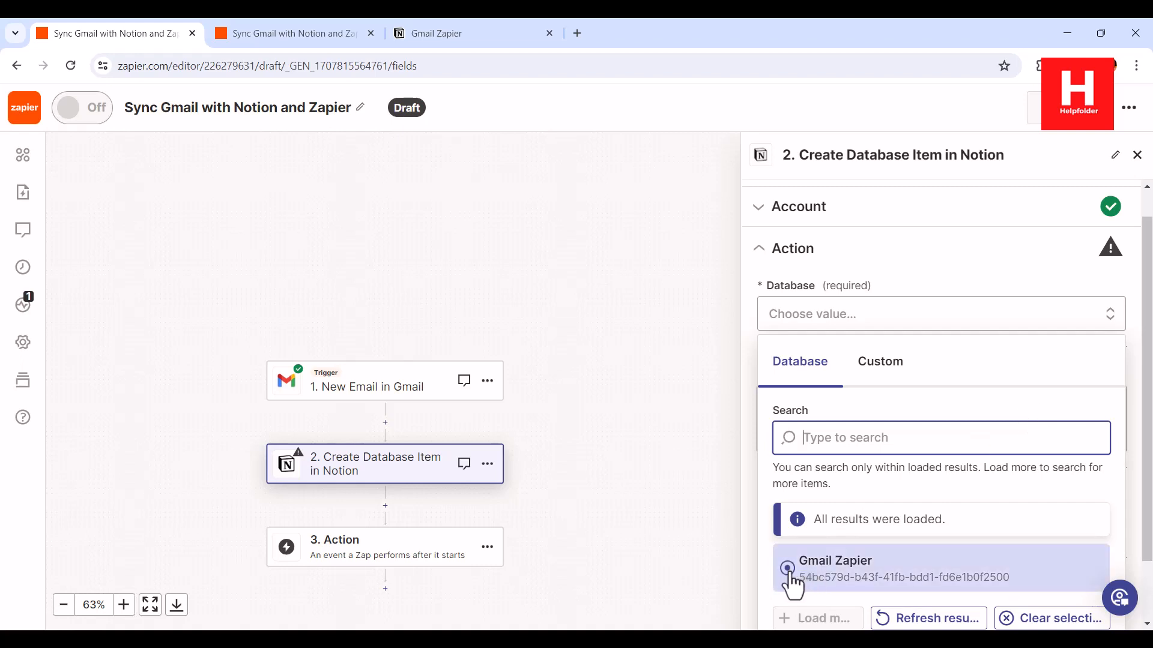
left_click(865, 581)
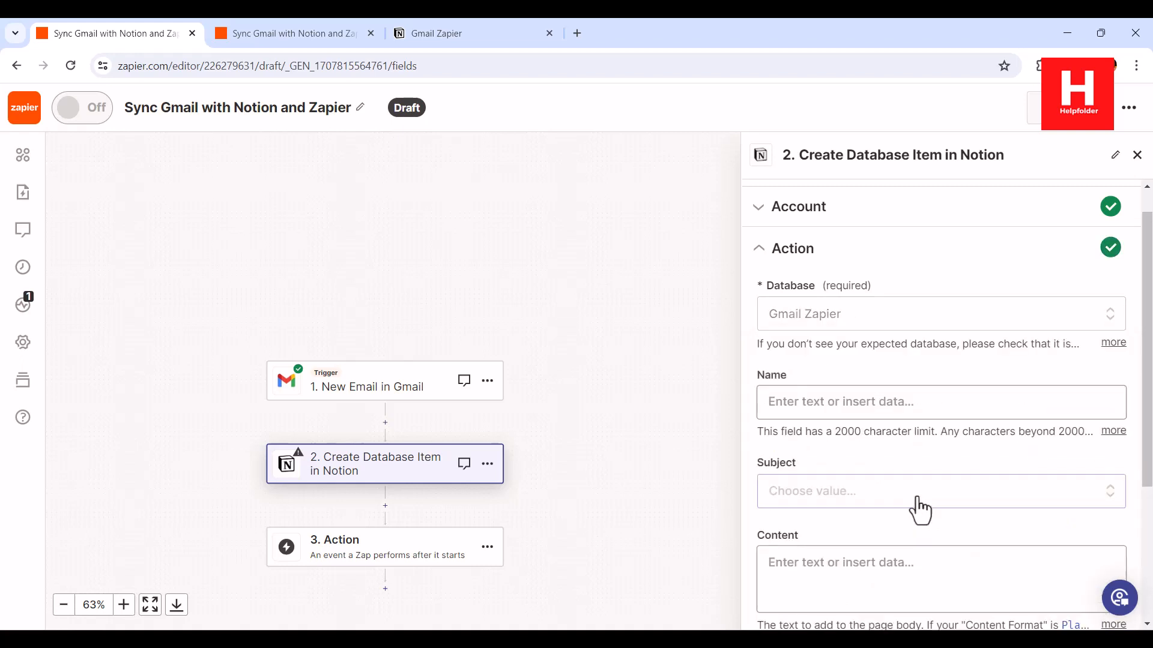
Map the Gmail From Name into the Notion item's Name field
left_click(799, 403)
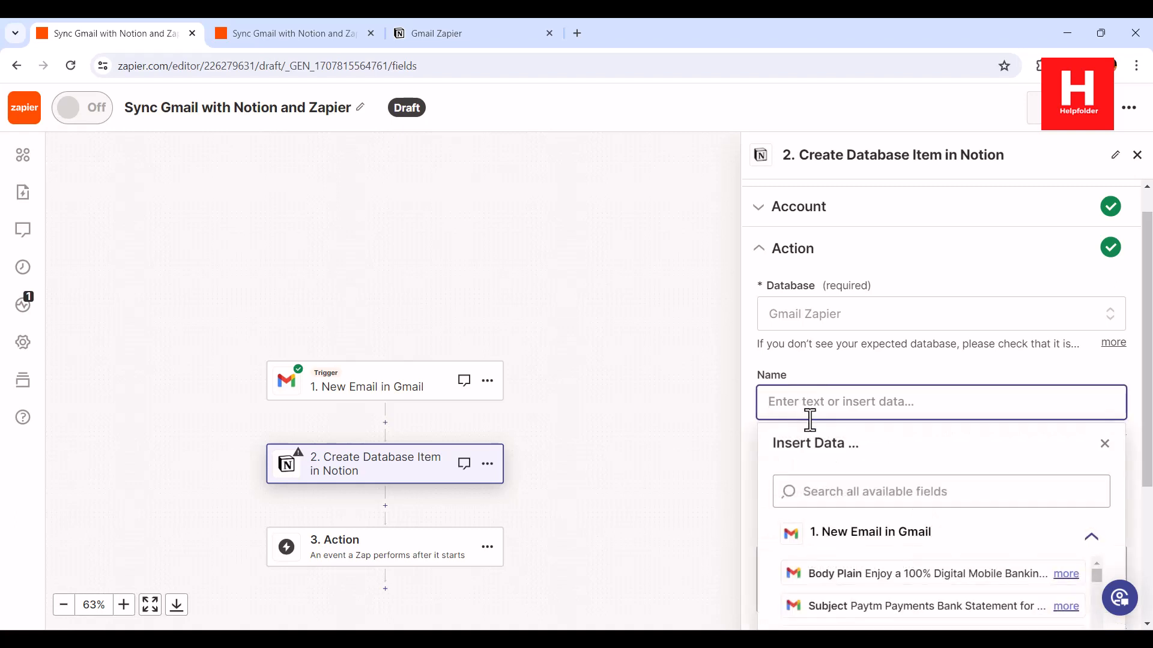
scroll(901, 464, "down", 4)
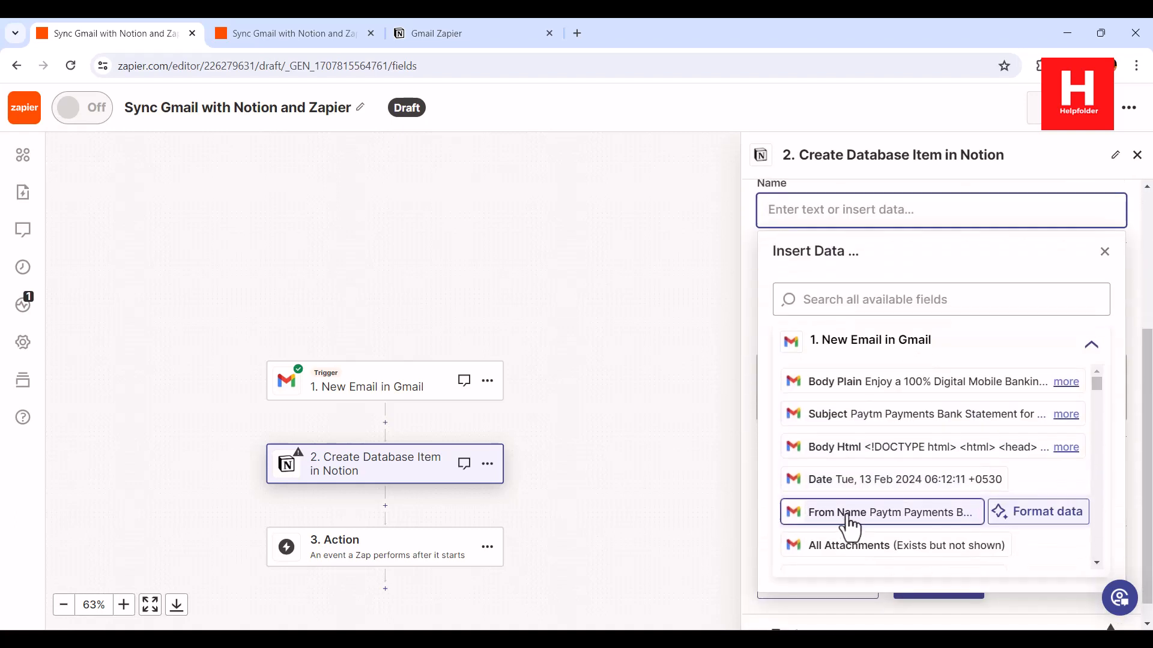
left_click(848, 518)
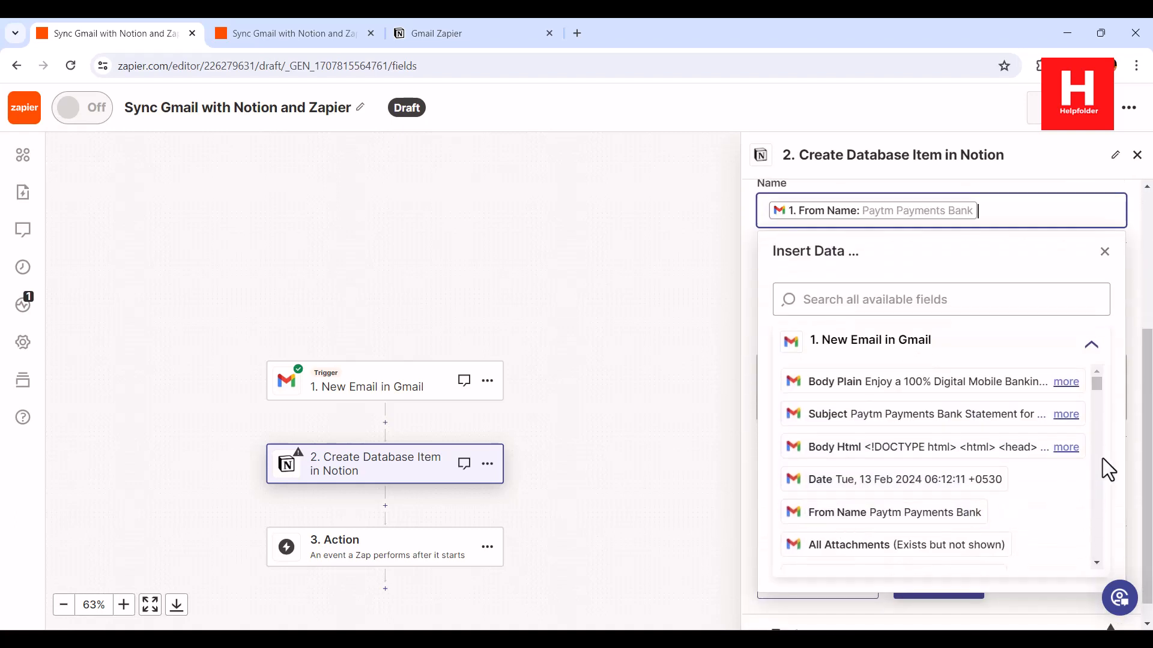
left_click(751, 265)
Map the email's Subject into the Subject field using custom email fields
left_click(814, 305)
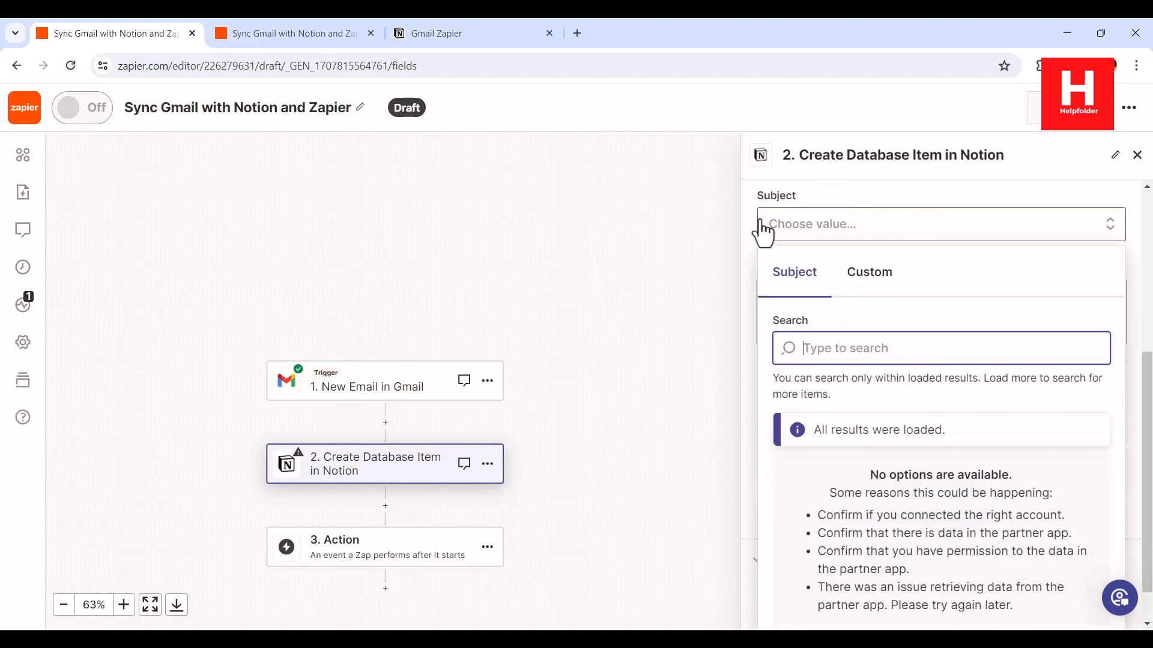
left_click(832, 239)
left_click(838, 241)
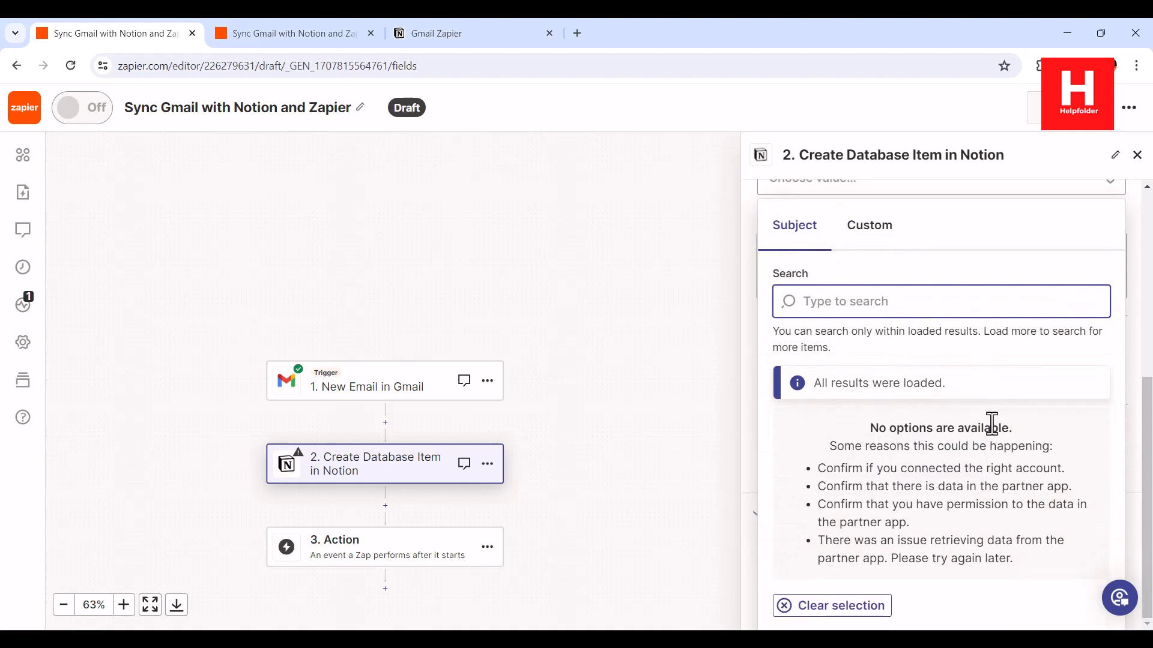
left_click(868, 227)
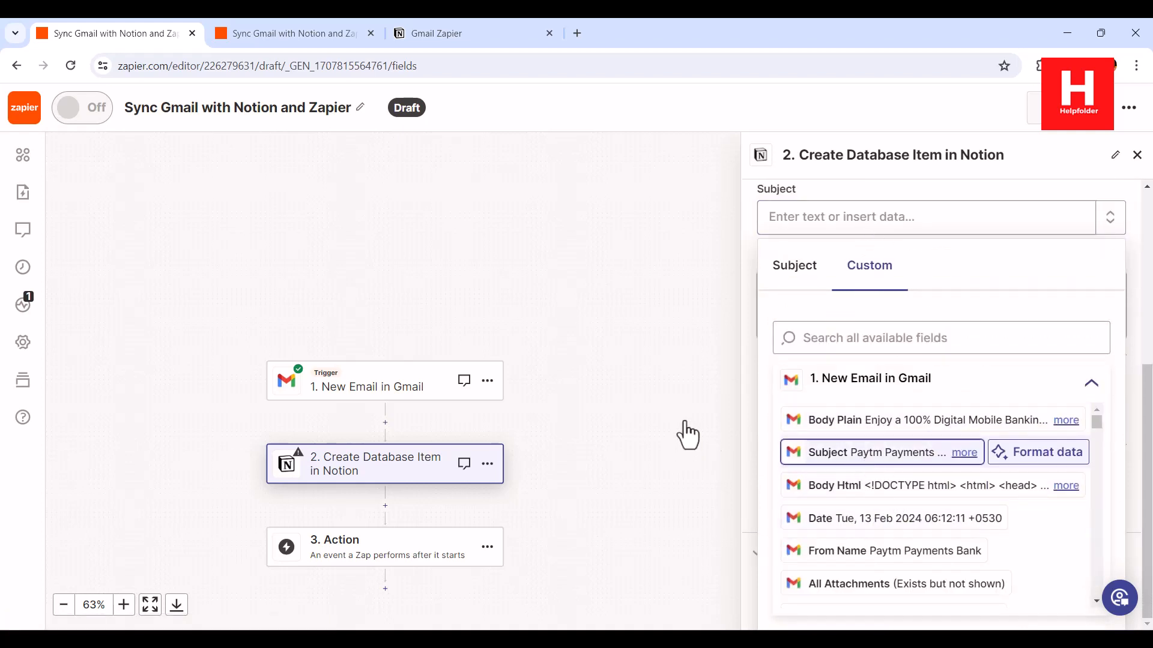
left_click(843, 452)
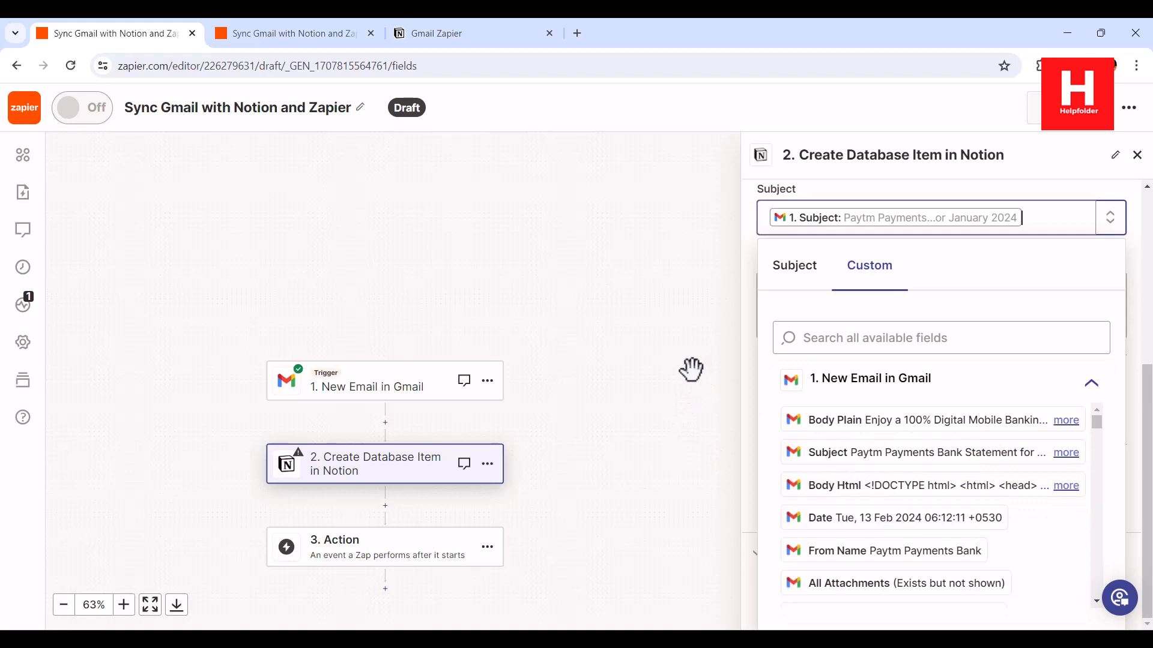
left_click(753, 193)
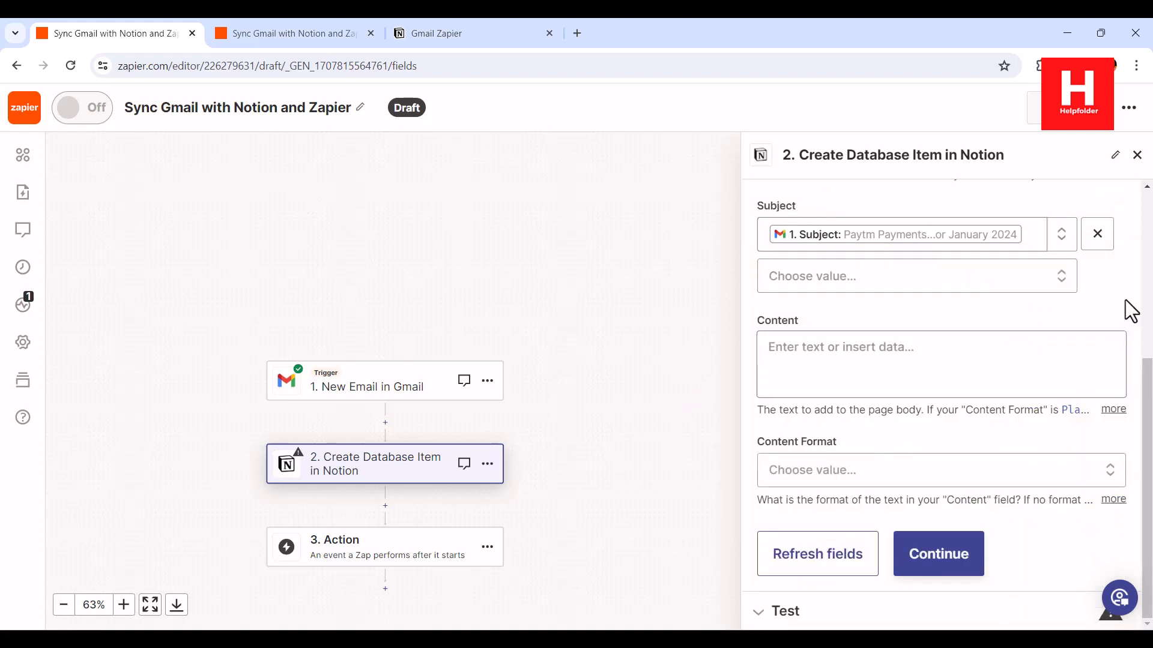
Remove the duplicate Subject value so Subject holds only the email Subject
left_click(935, 284)
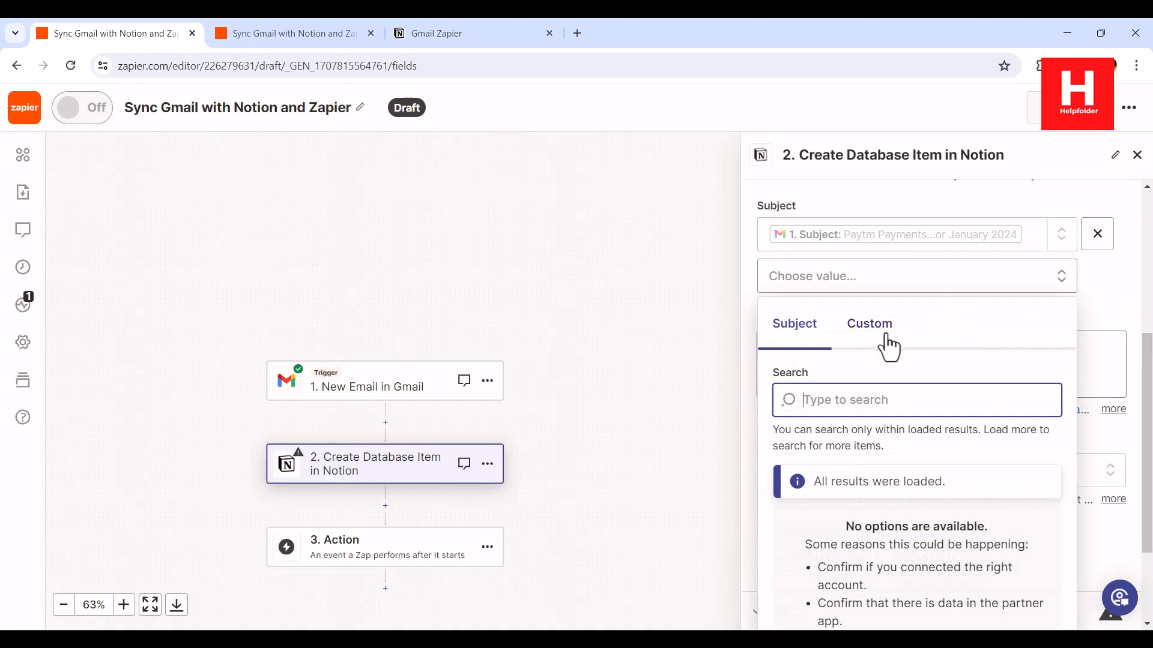
left_click(886, 340)
scroll(964, 435, "down", 1)
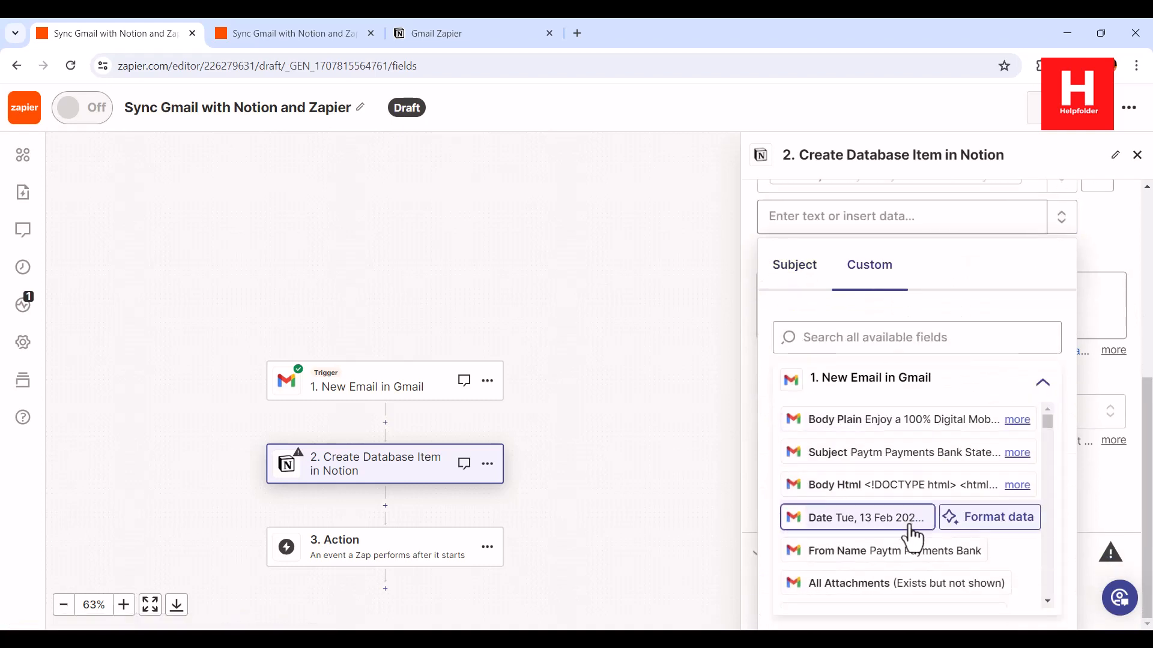
scroll(913, 523, "down", 3)
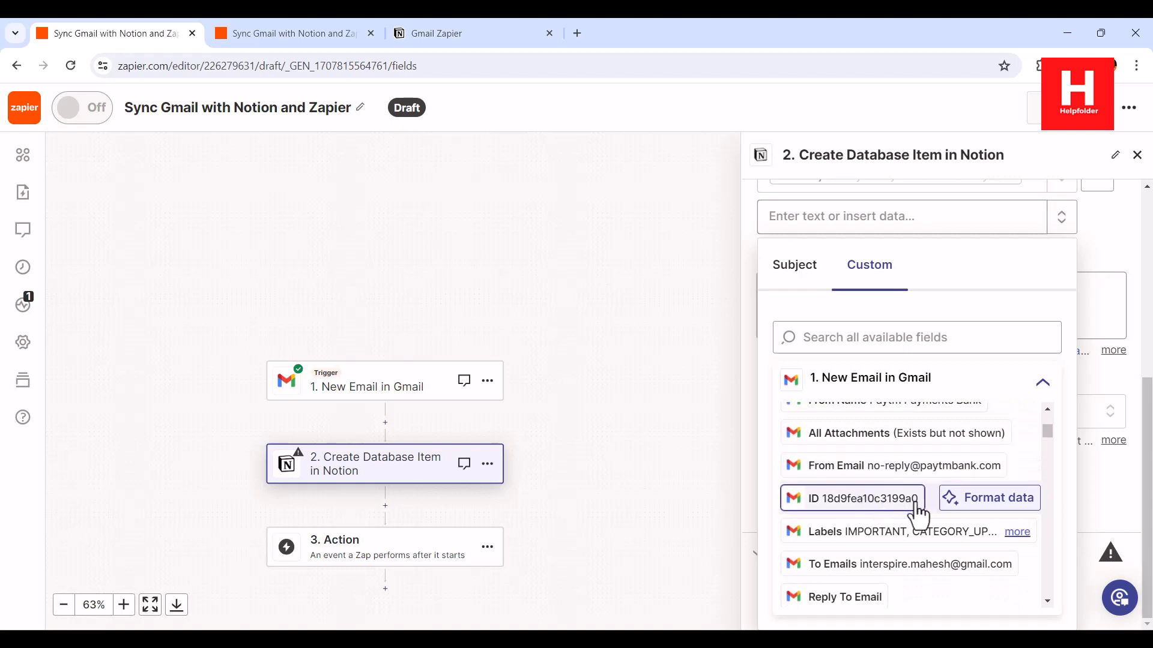
scroll(915, 511, "down", 3)
scroll(919, 508, "up", 6)
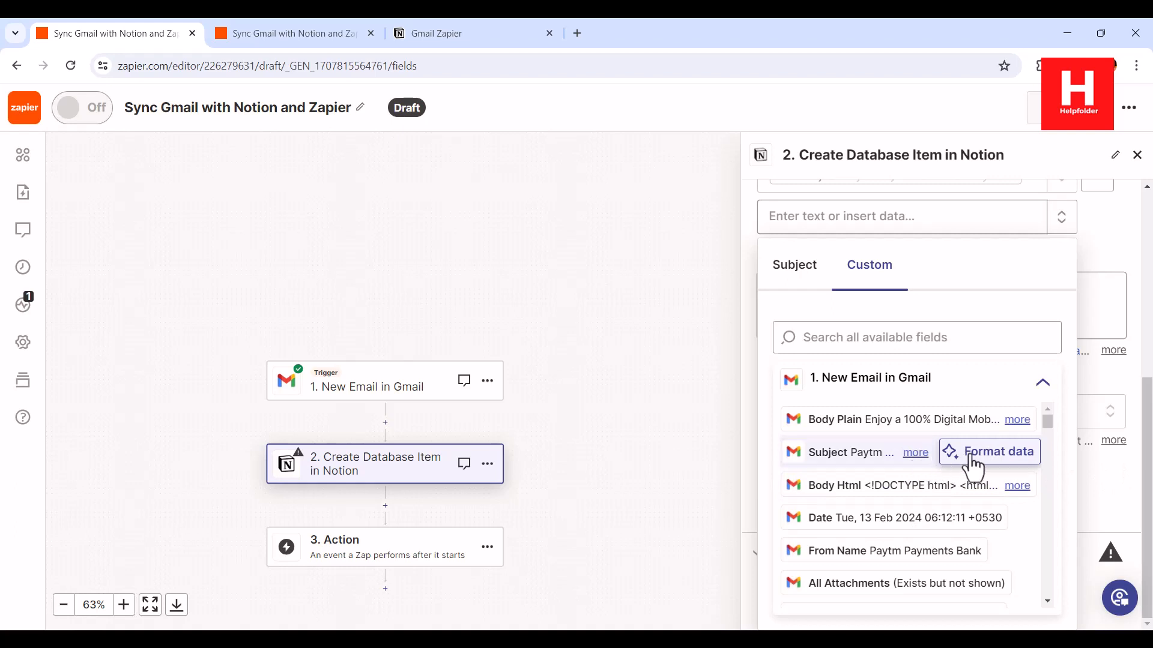
left_click(915, 454)
left_click(868, 477)
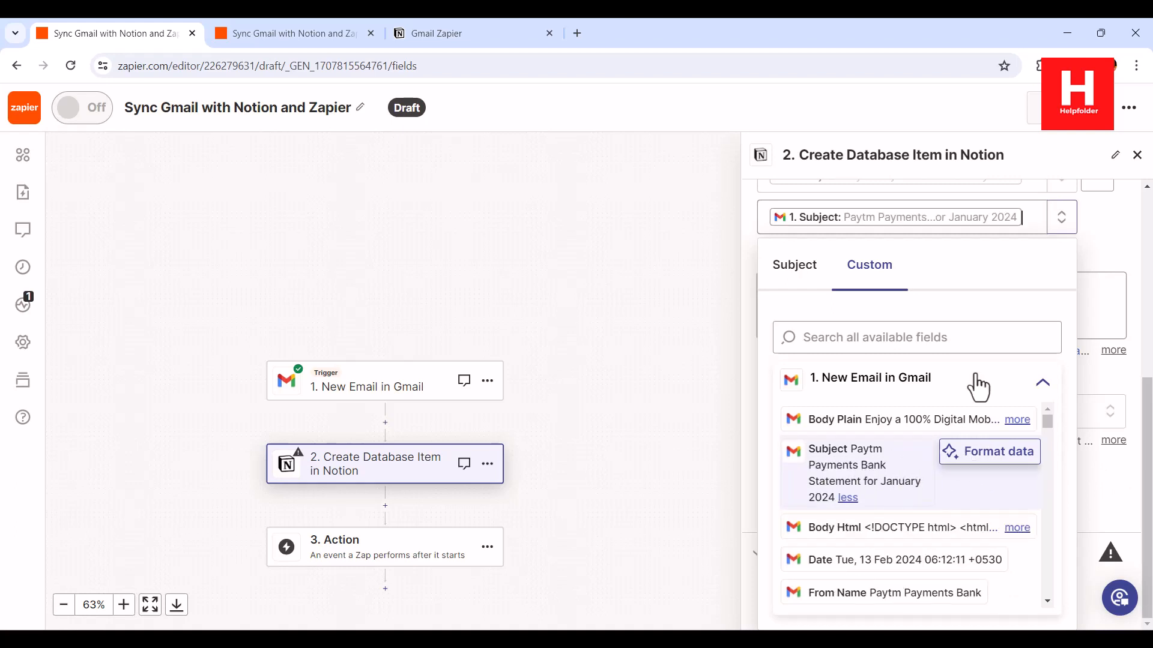
left_click(1106, 237)
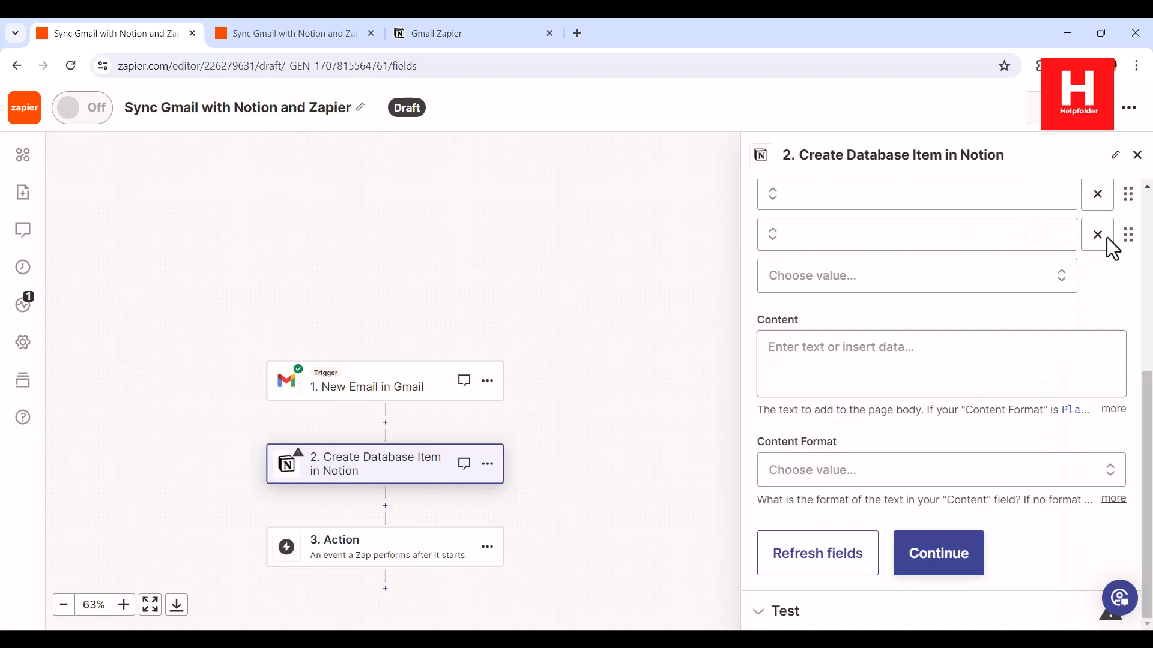
scroll(1105, 306, "up", 1)
left_click(1094, 309)
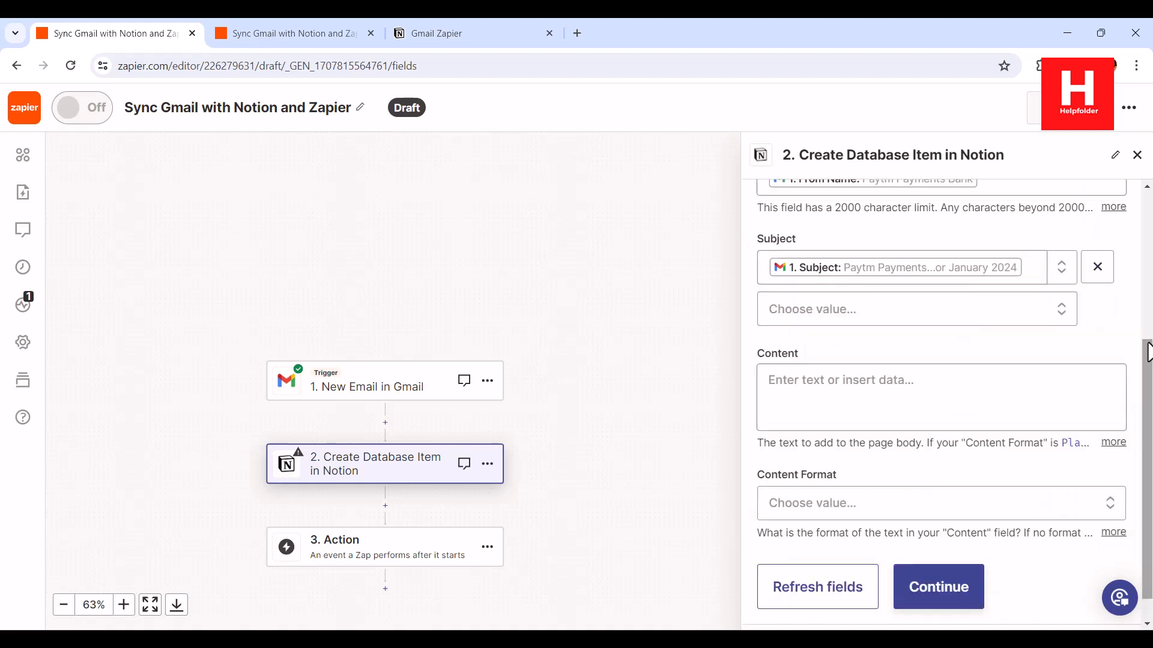
left_click(1070, 308)
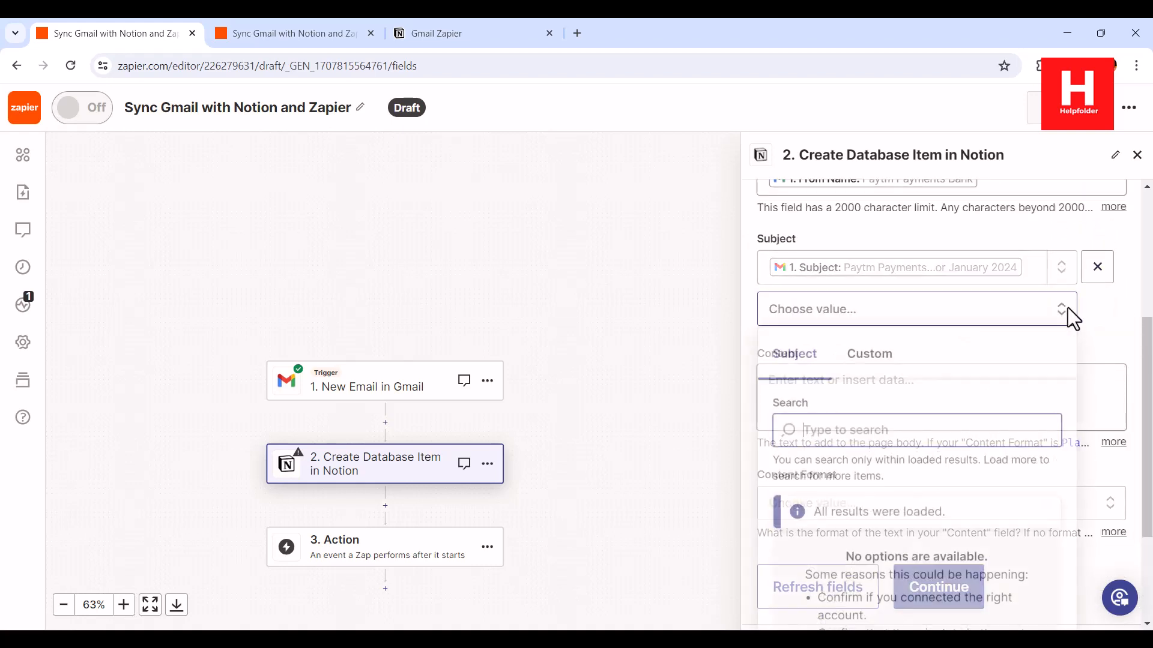
left_click(1104, 313)
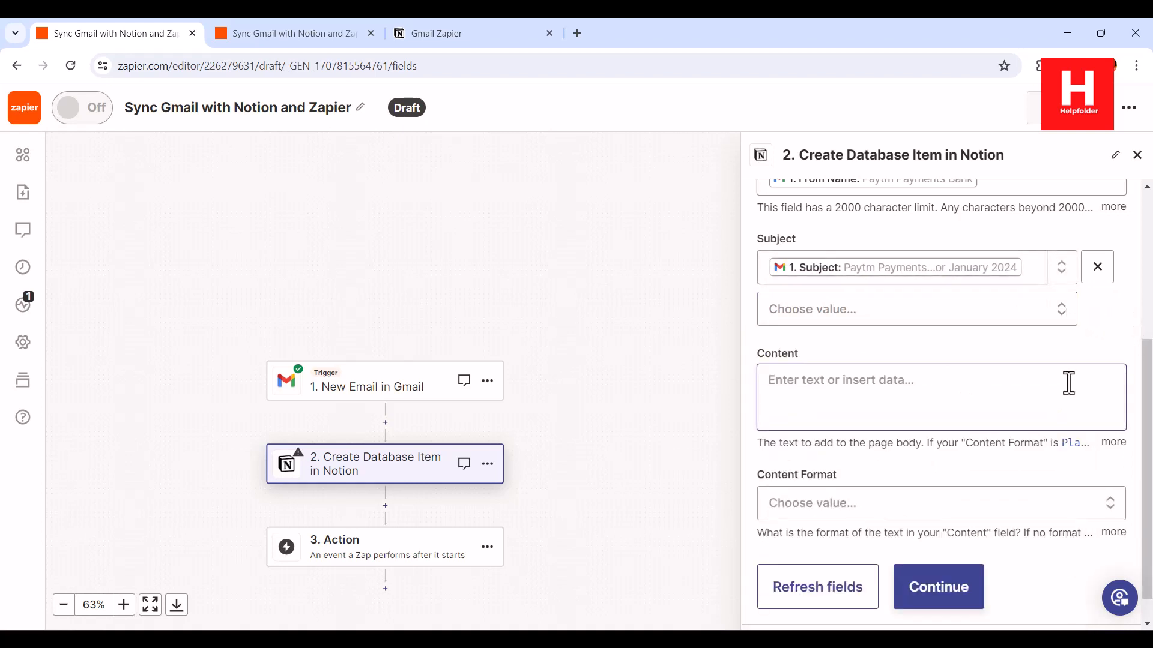
Set the Notion step's Content Format to Plain Text
left_click(898, 508)
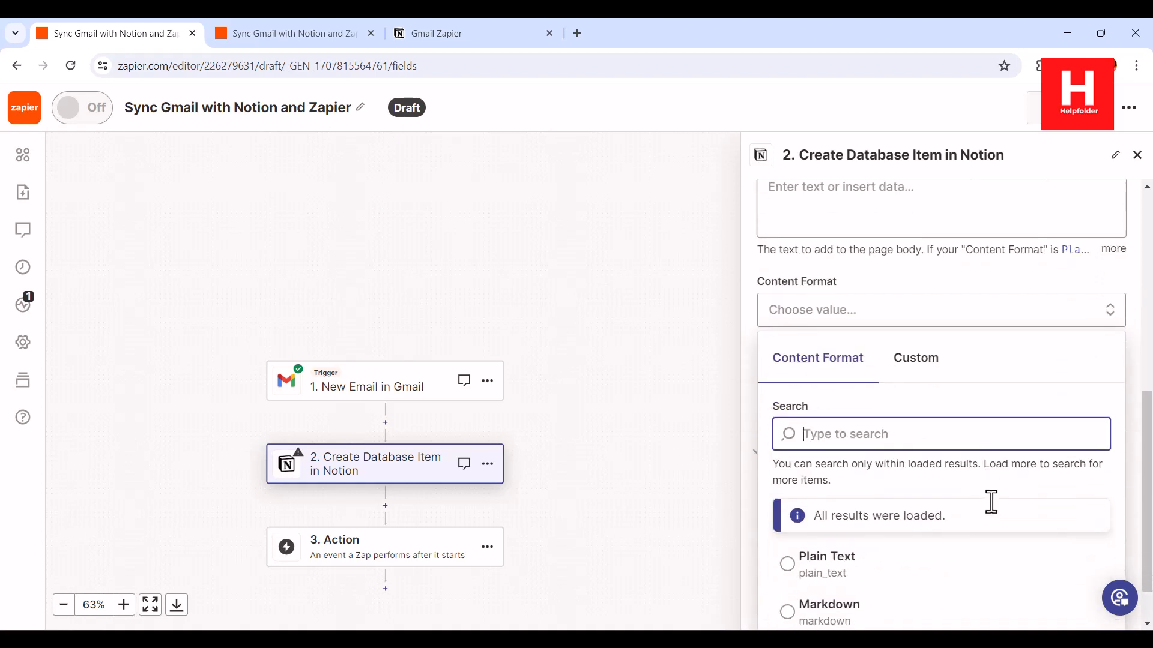
left_click(823, 520)
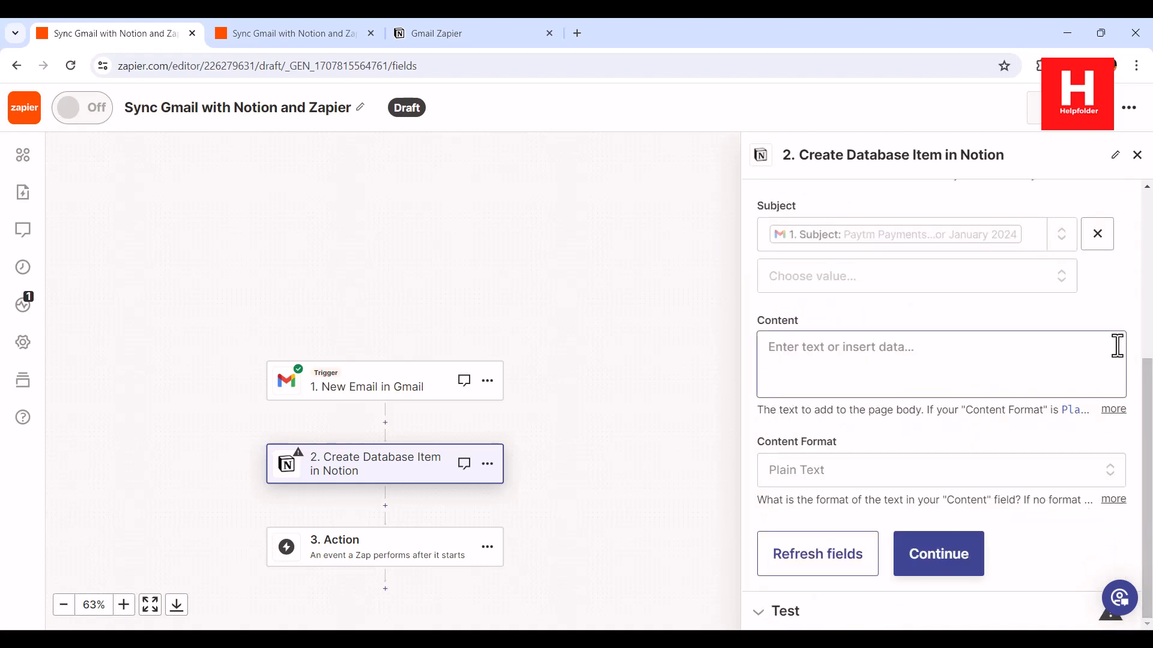
scroll(1132, 339, "up", 3)
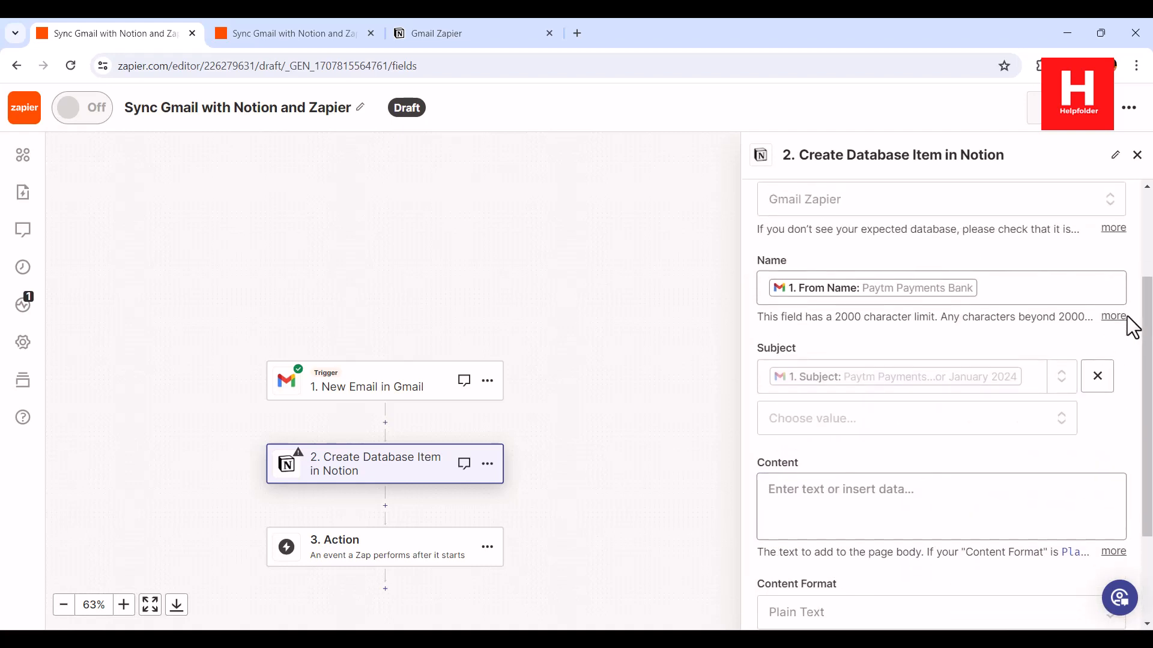
scroll(1132, 324, "up", 3)
scroll(1135, 423, "down", 5)
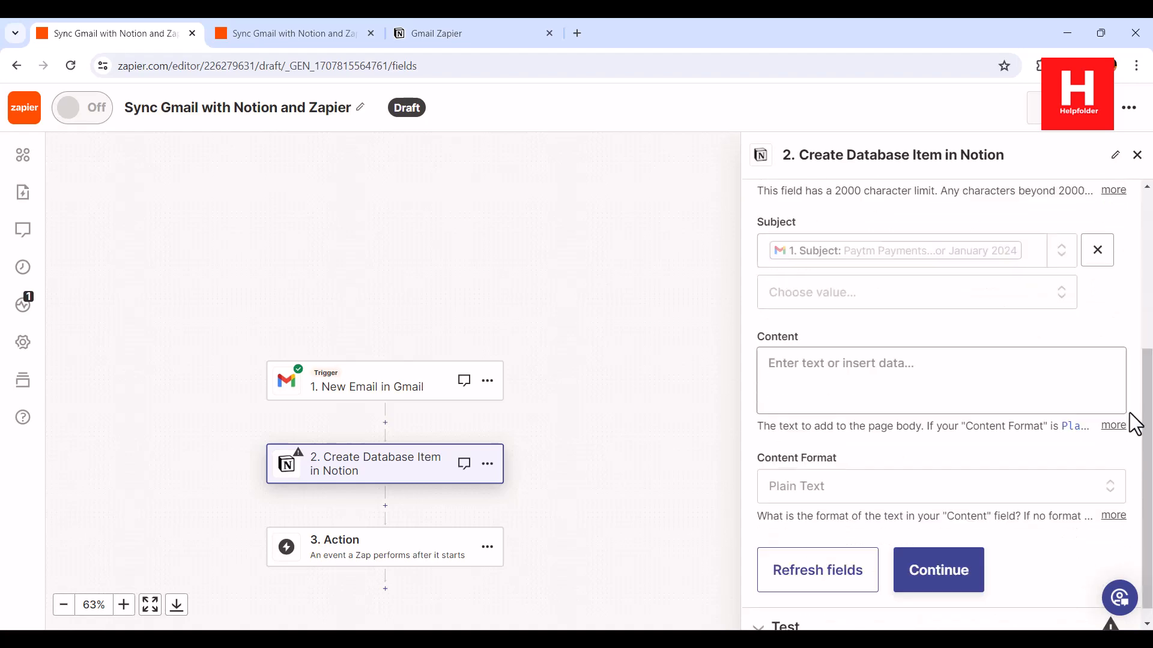
scroll(1132, 420, "up", 3)
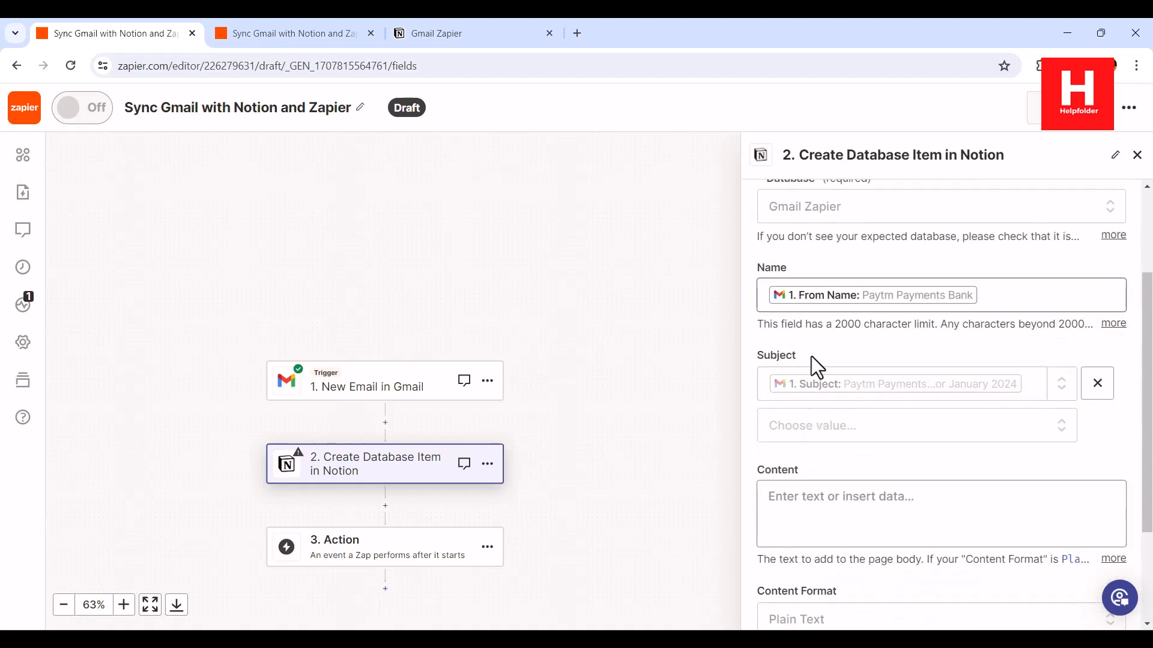
scroll(1088, 488, "down", 3)
Test the Create Database Item step, sending a sample item to the Gmail Zapier database
left_click(951, 556)
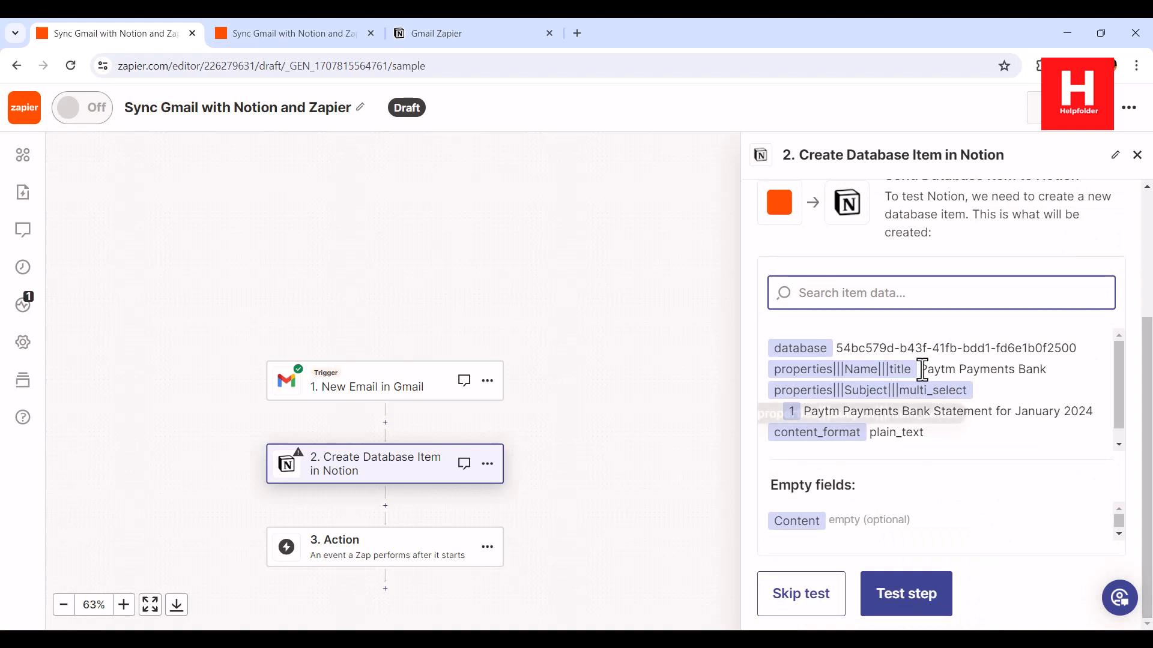
scroll(1086, 413, "down", 1)
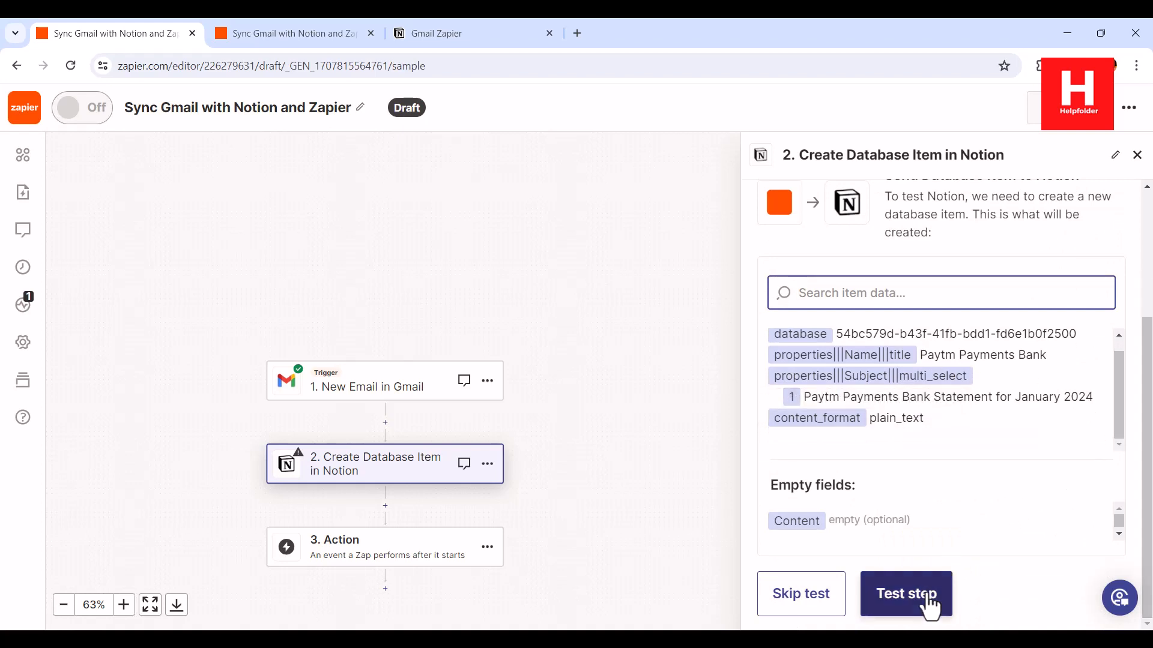
left_click(906, 594)
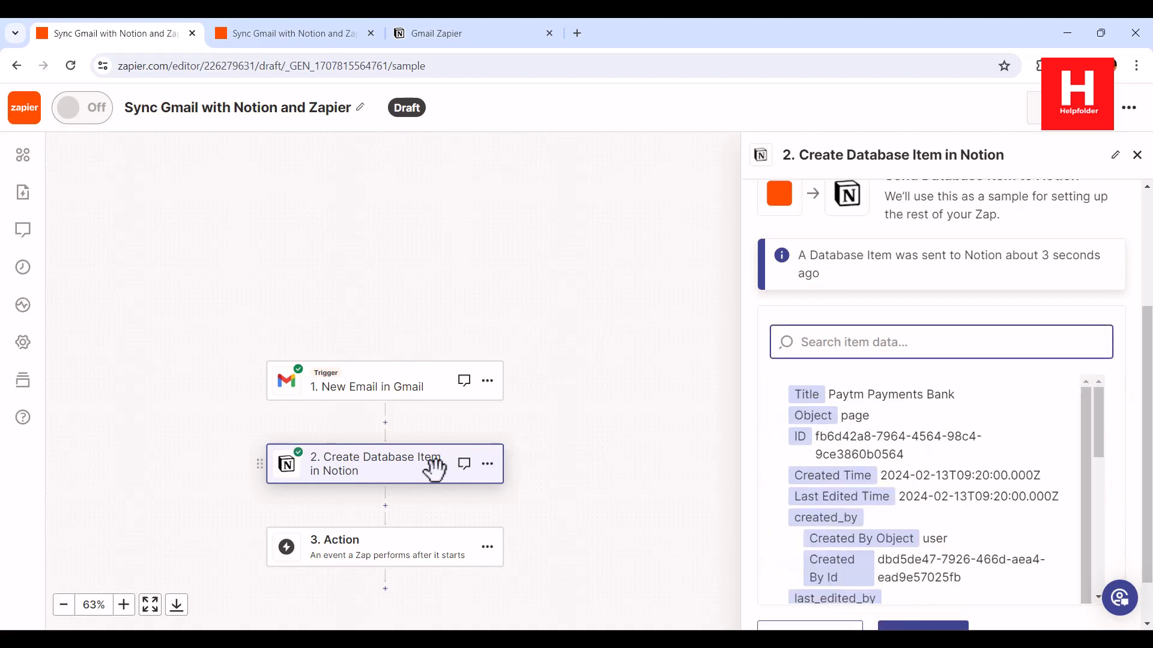
scroll(1121, 429, "down", 1)
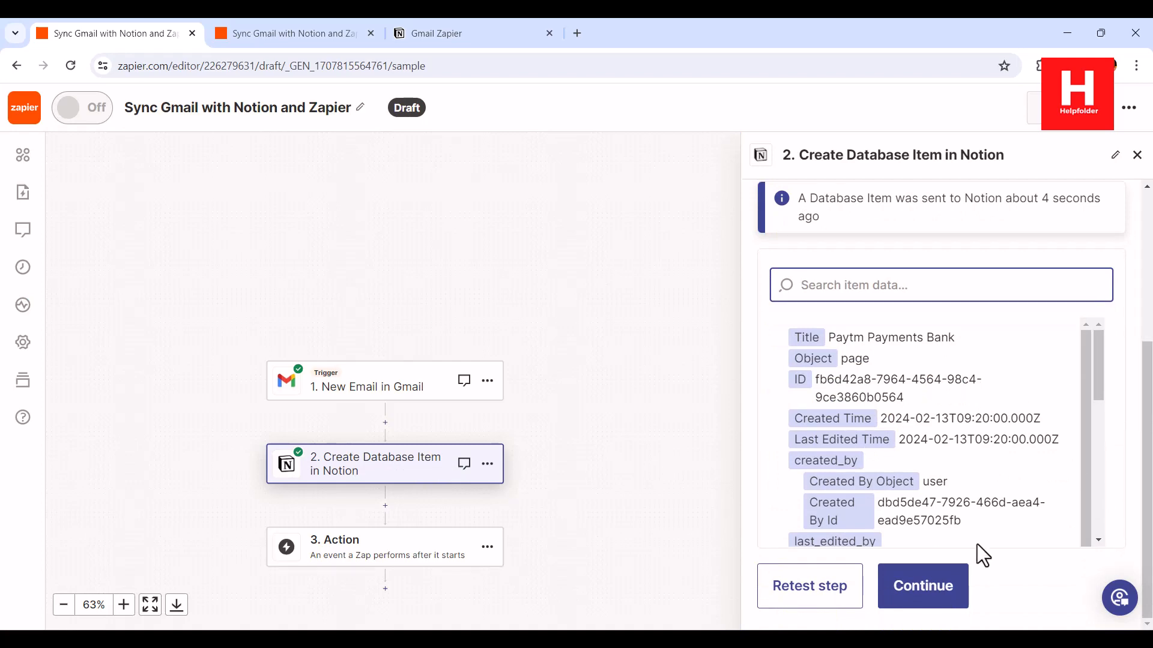
left_click(922, 586)
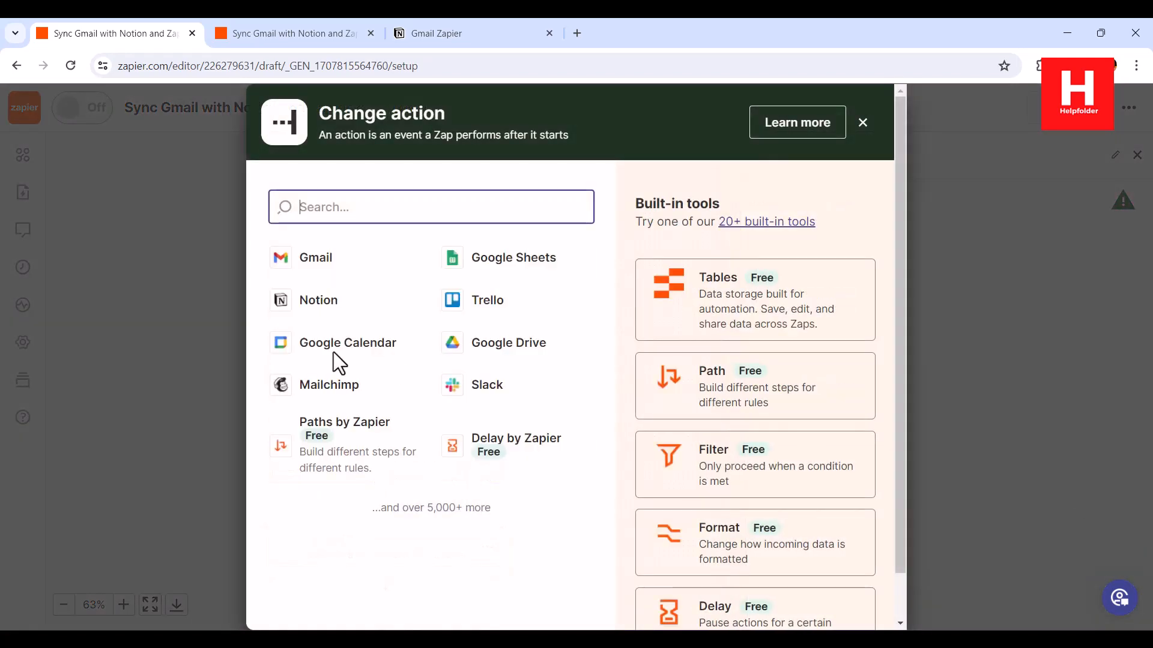
Set up a third step as Notion Update Database Item with the connected account
left_click(310, 311)
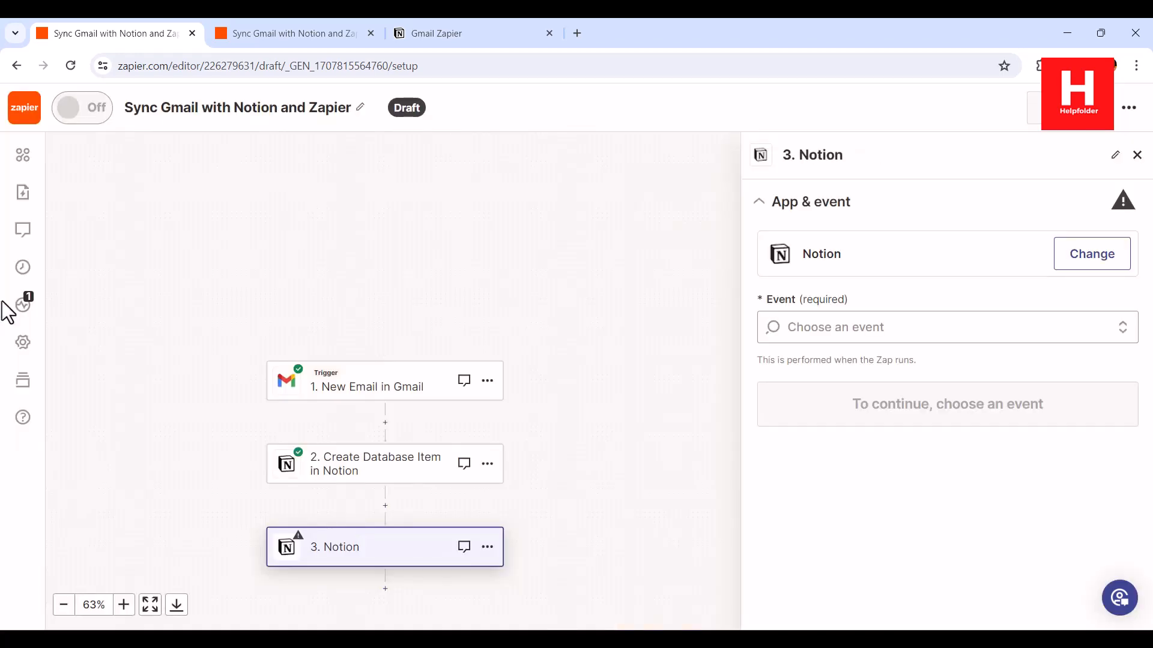
left_click(1025, 330)
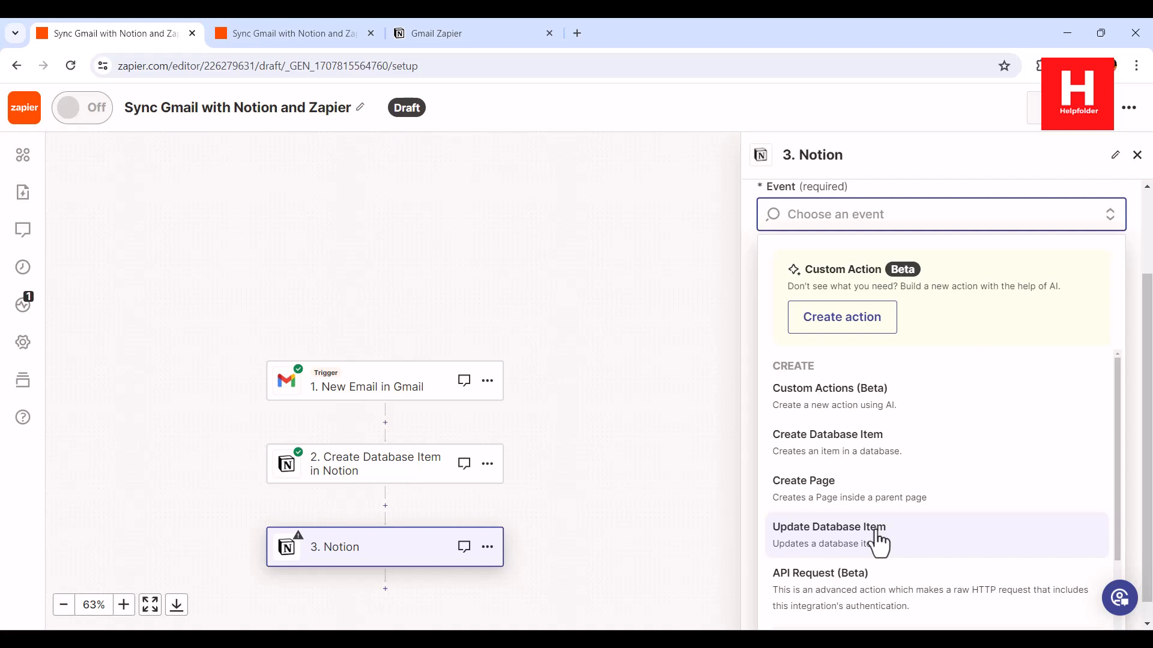
left_click(961, 539)
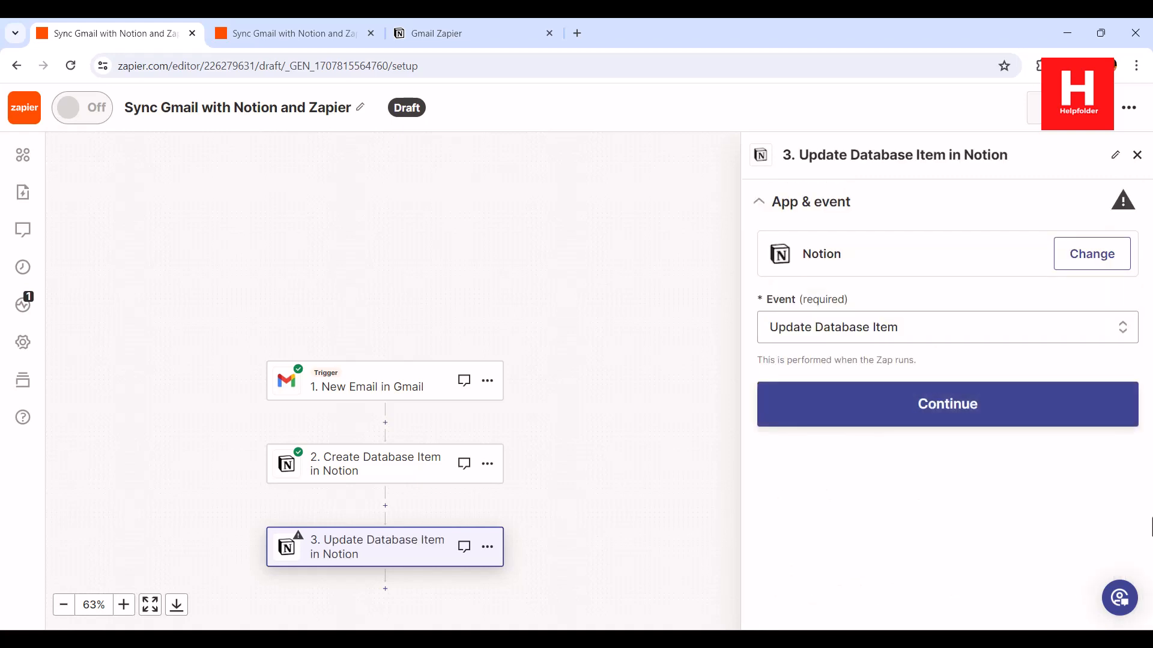
left_click(952, 411)
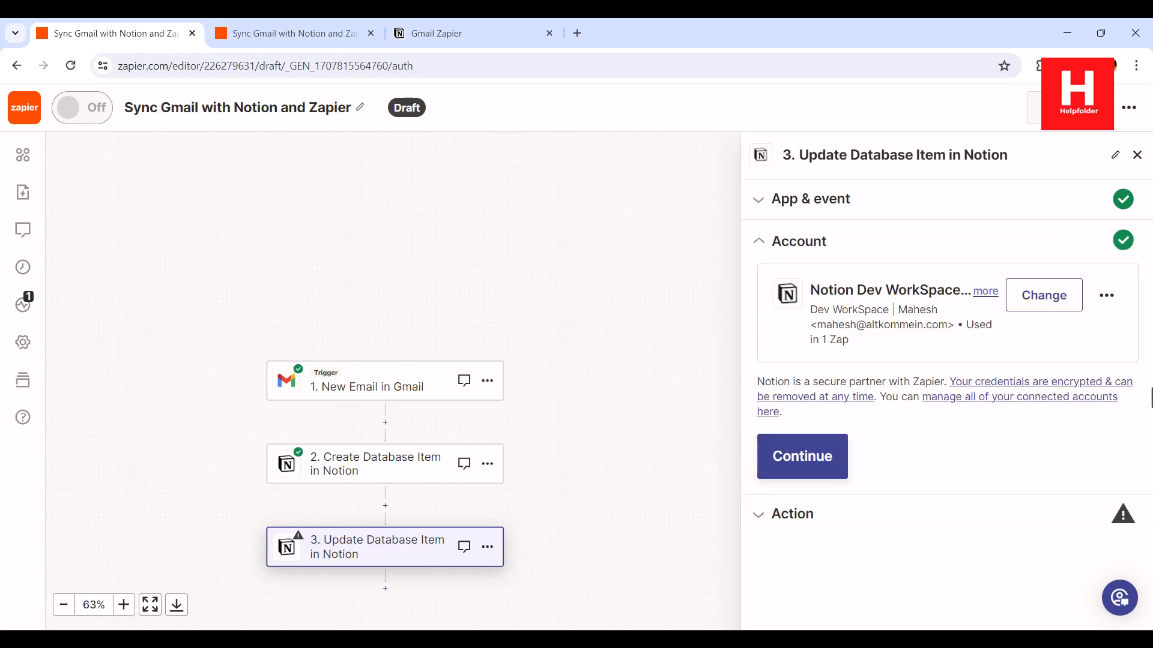
left_click(814, 463)
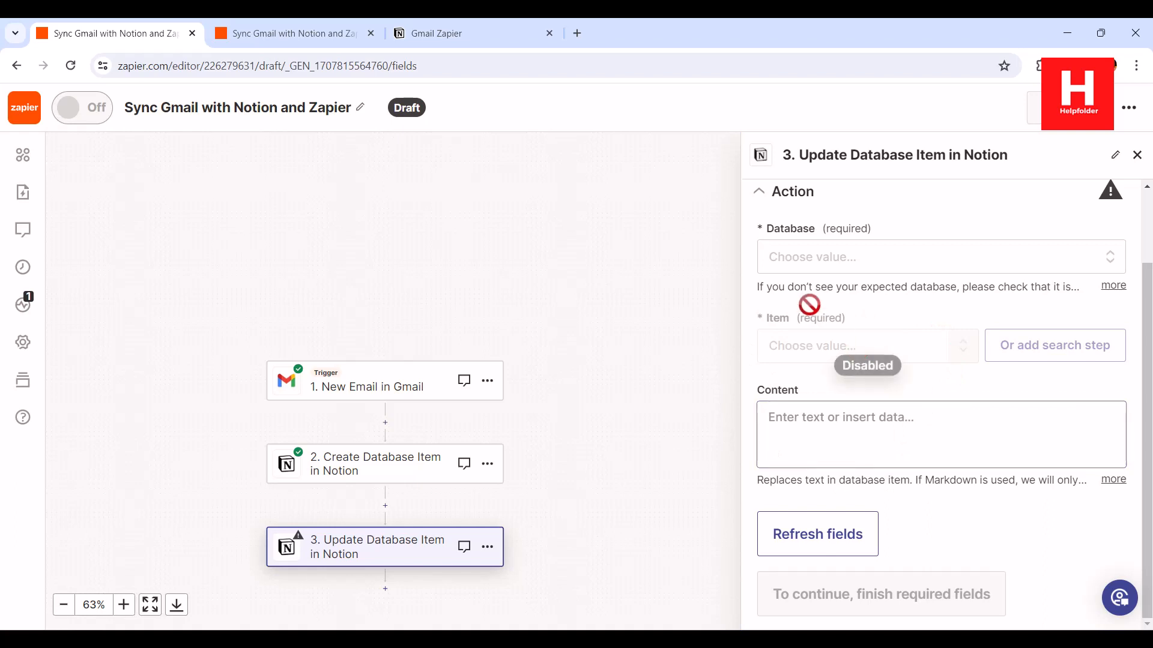
left_click(816, 264)
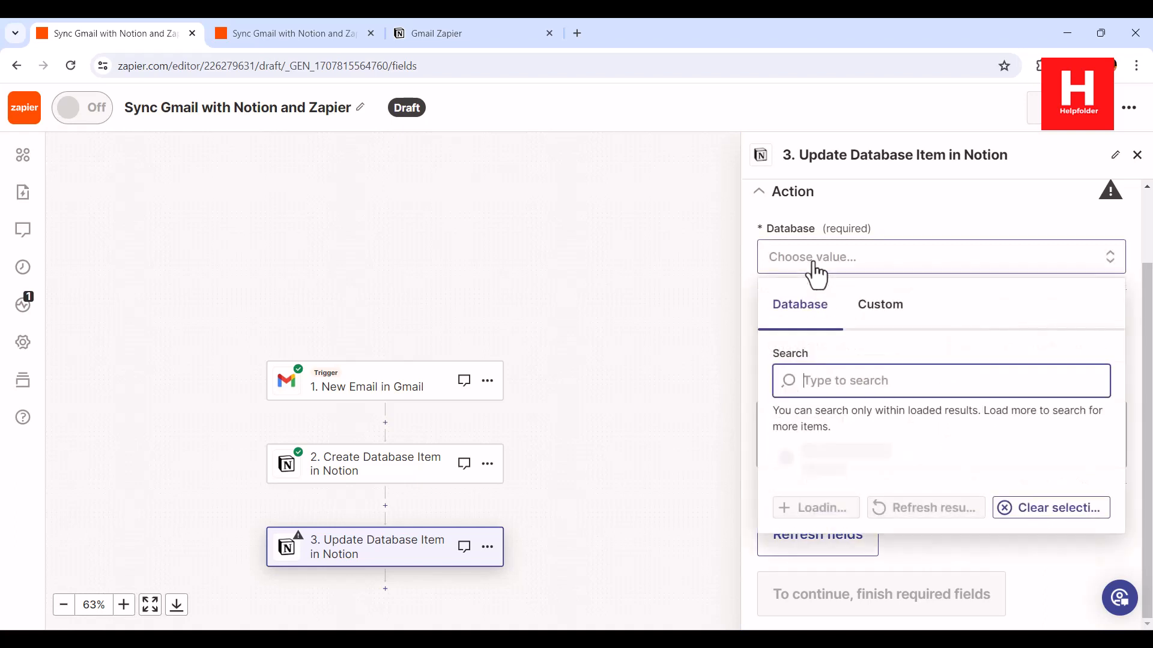
left_click(911, 227)
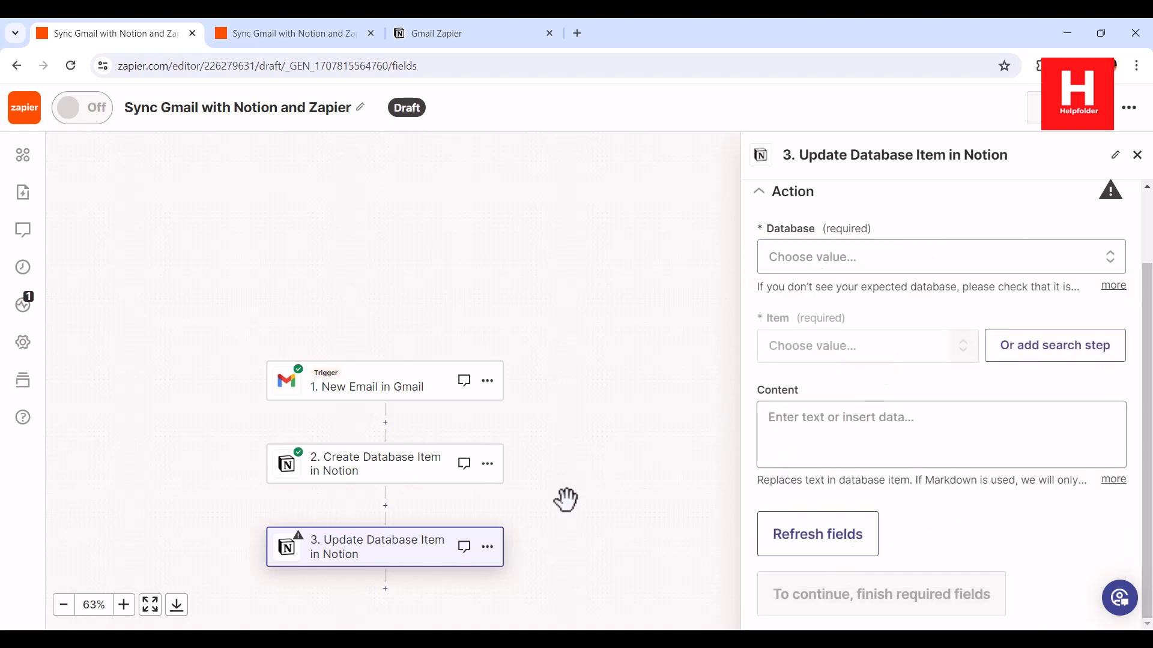
Delete the third Update Database Item step
left_click(488, 547)
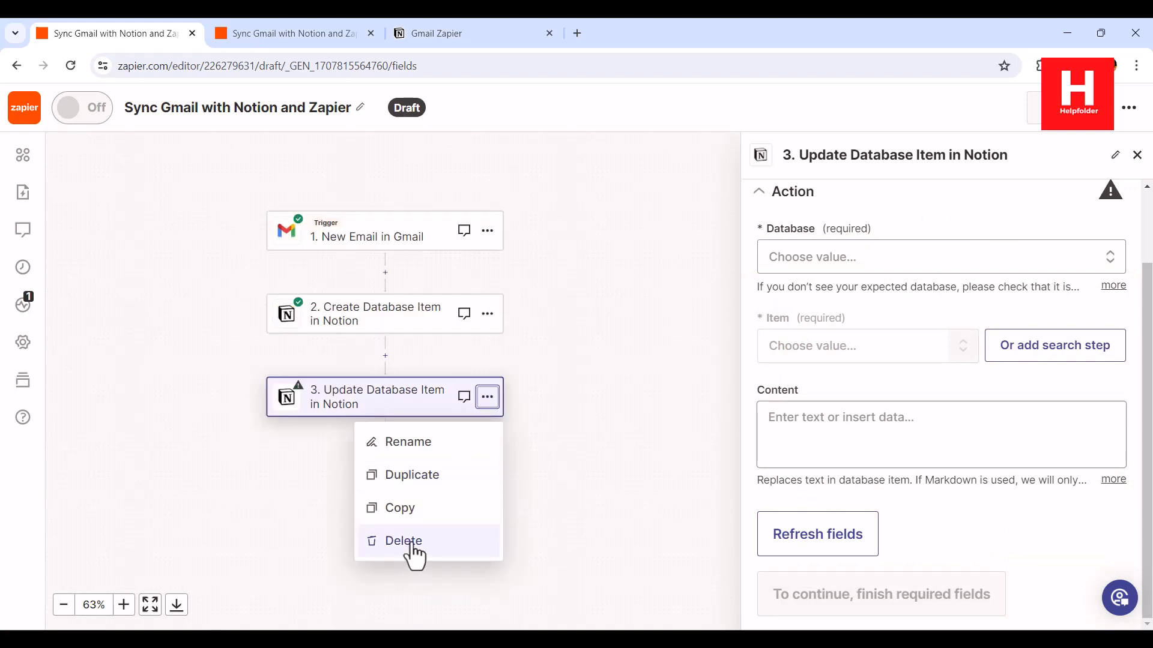
left_click(414, 542)
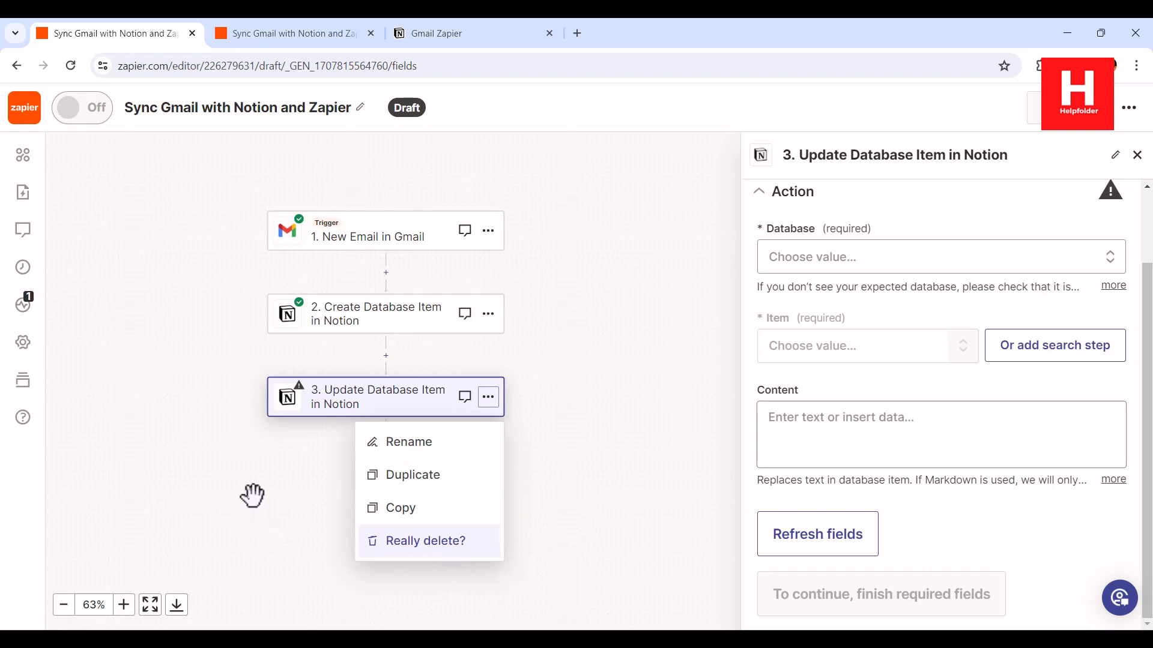
left_click(461, 543)
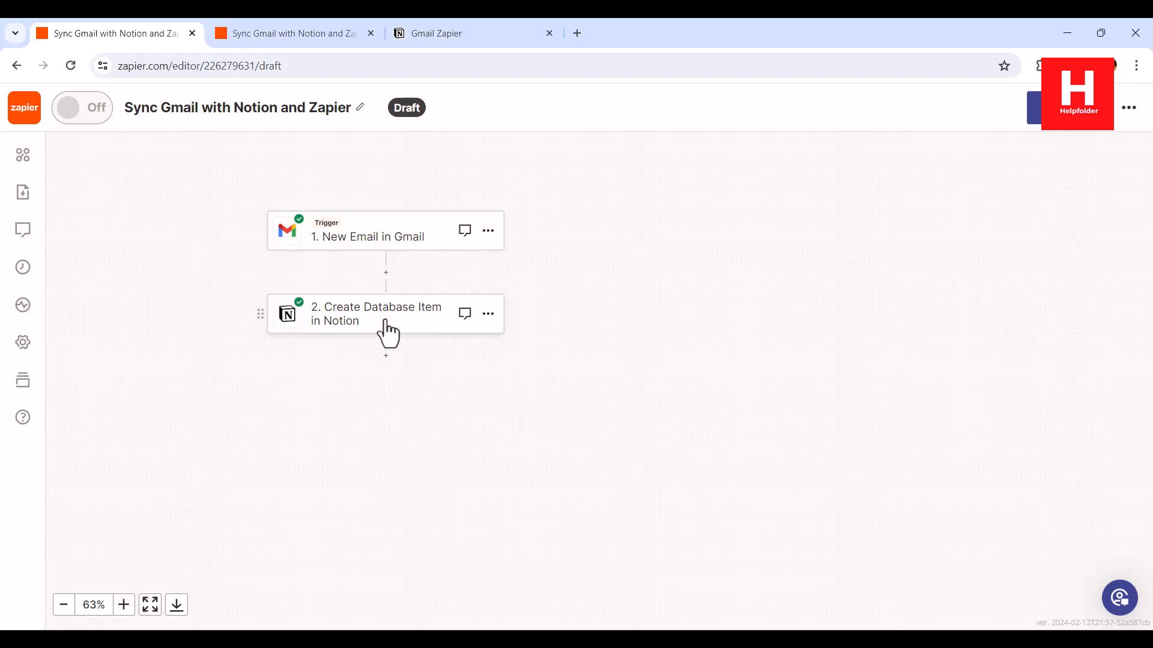
left_click(1054, 120)
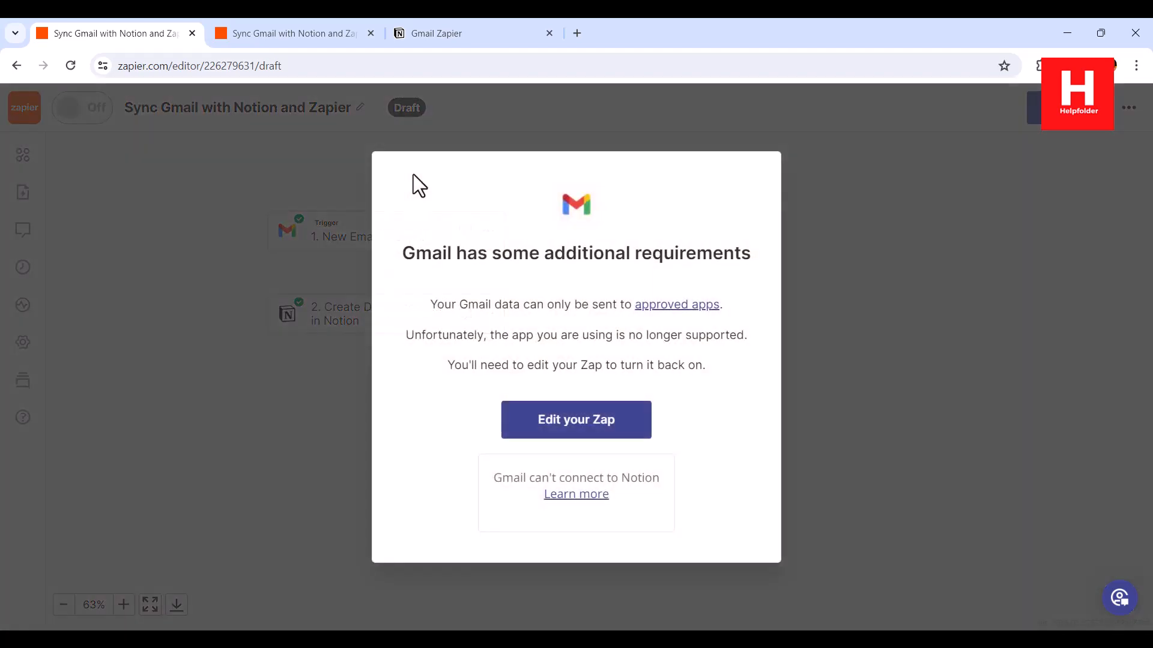
left_click_drag(428, 305, 705, 368)
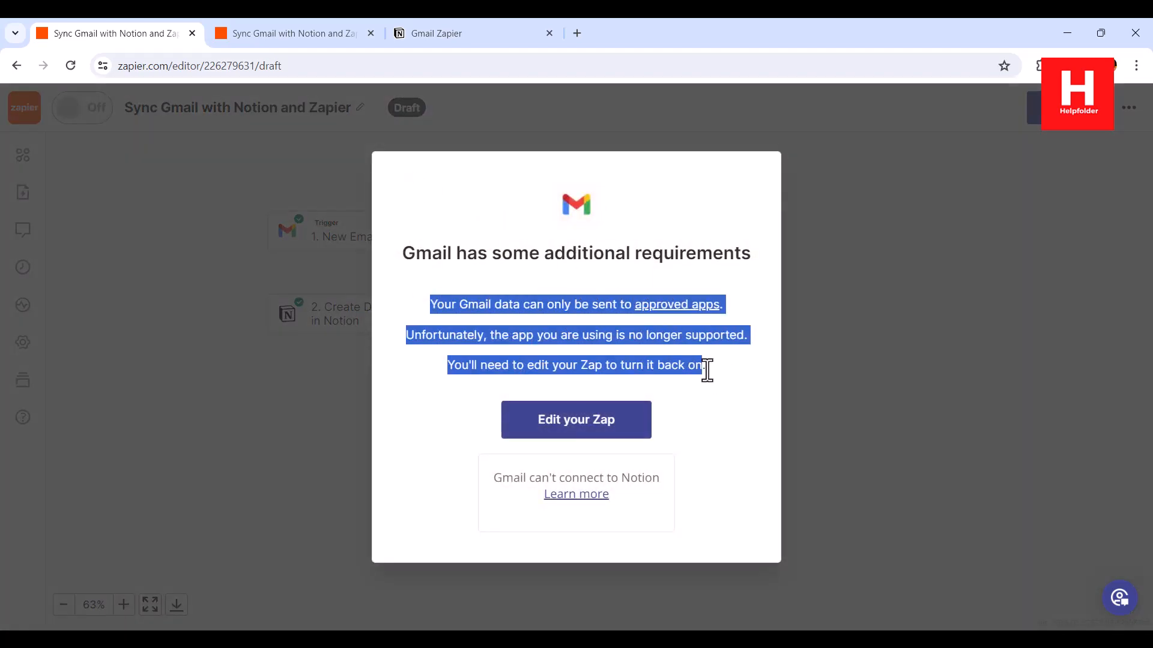
left_click(705, 368)
left_click_drag(580, 304, 734, 370)
left_click(733, 370)
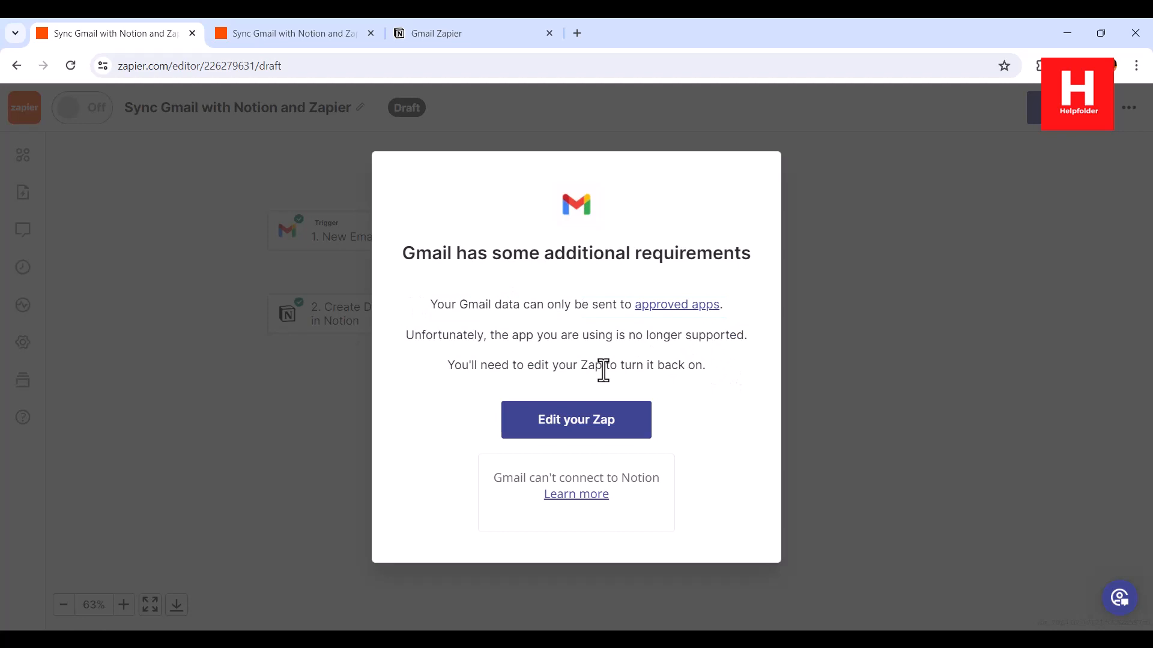
left_click_drag(406, 335, 748, 357)
left_click(730, 376)
left_click(434, 298)
left_click(747, 355)
left_click(577, 421)
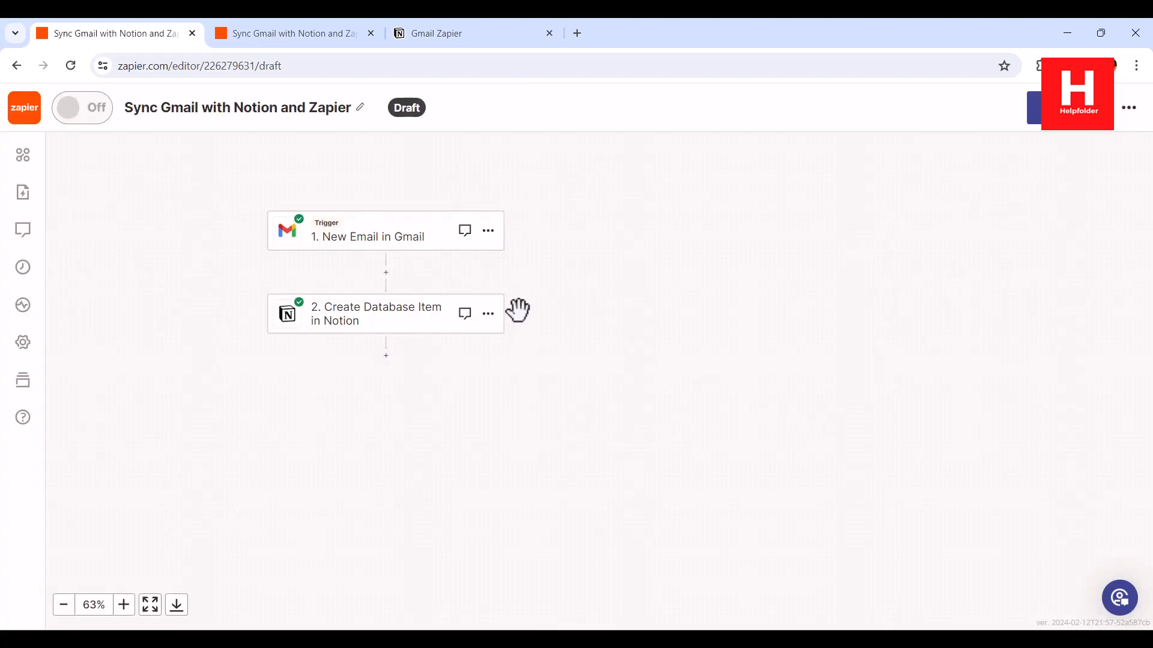